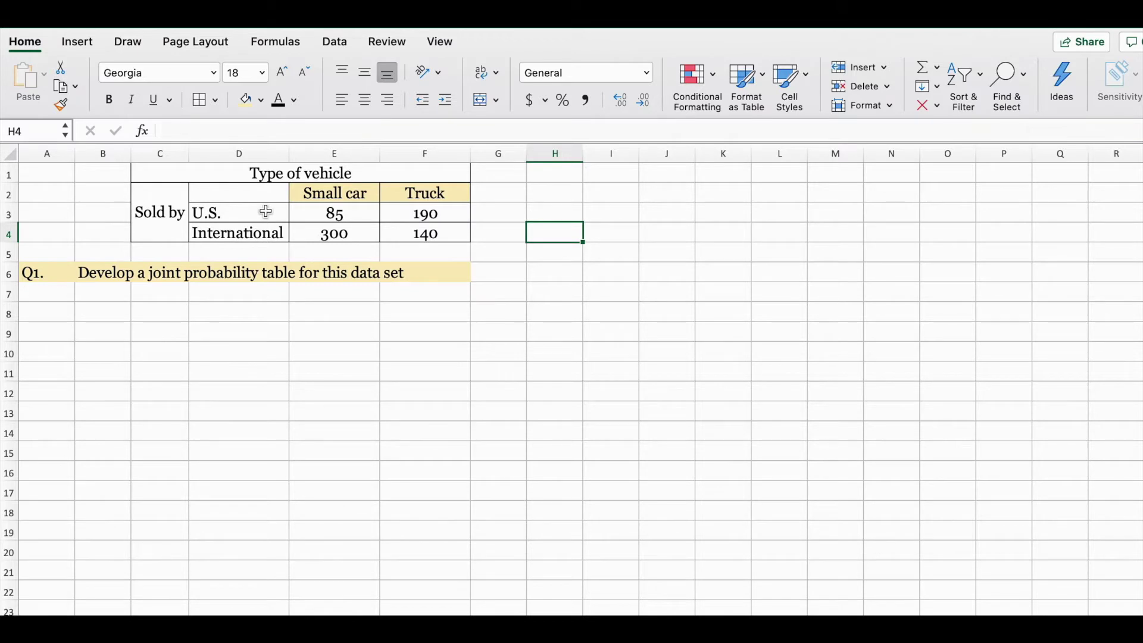
{"action": "left_click", "coordinate": [352, 230]}
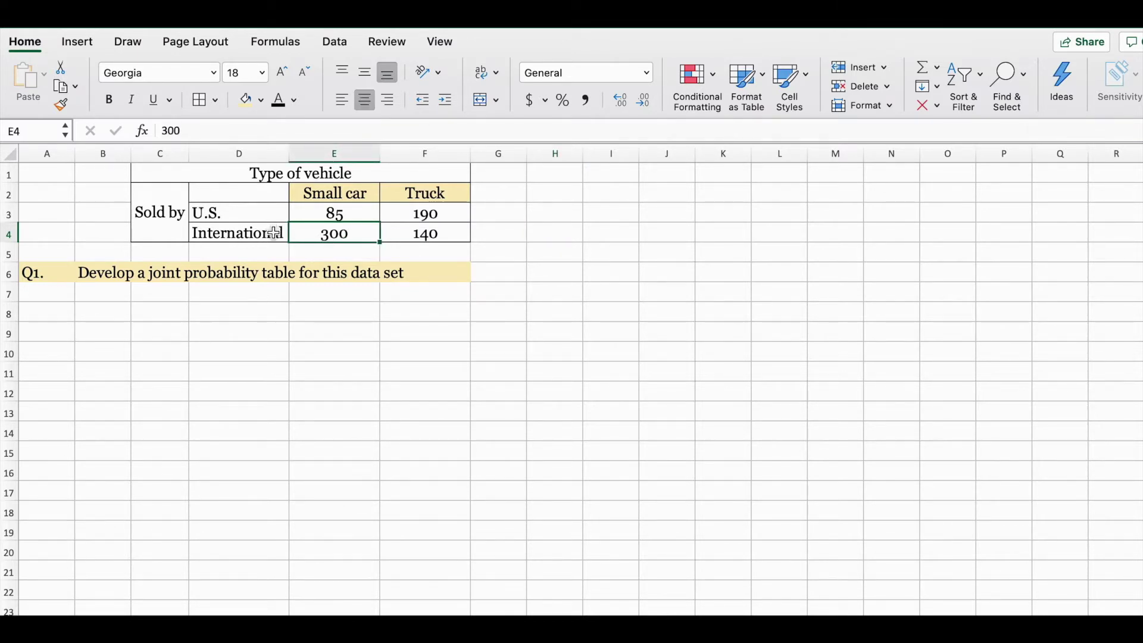
{"action": "left_click", "coordinate": [443, 231]}
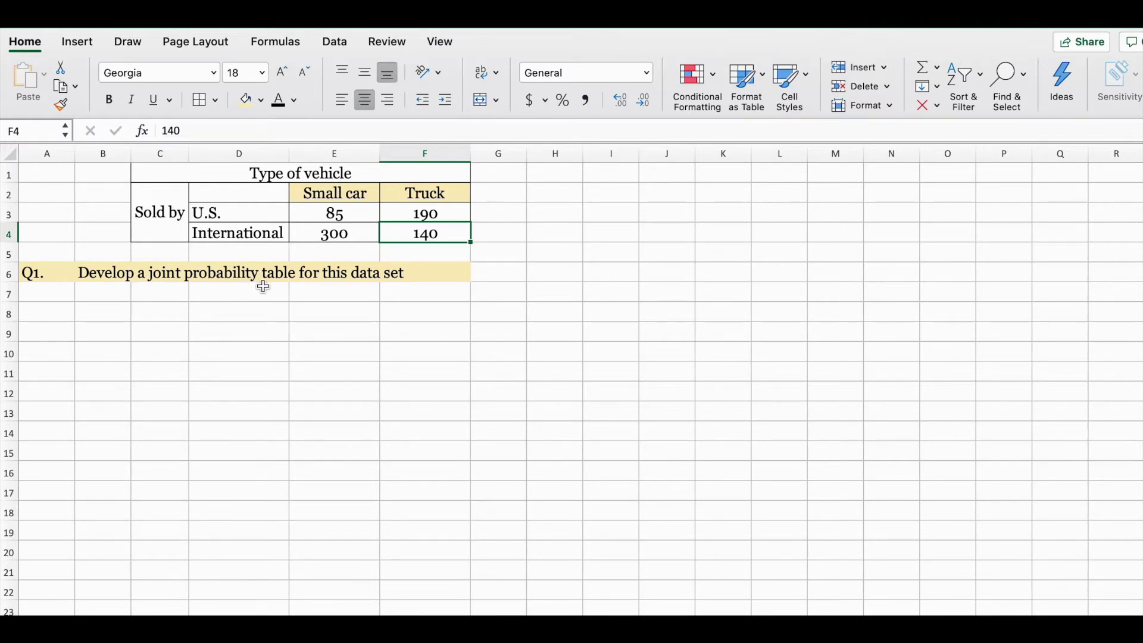
{"action": "left_click", "coordinate": [196, 318]}
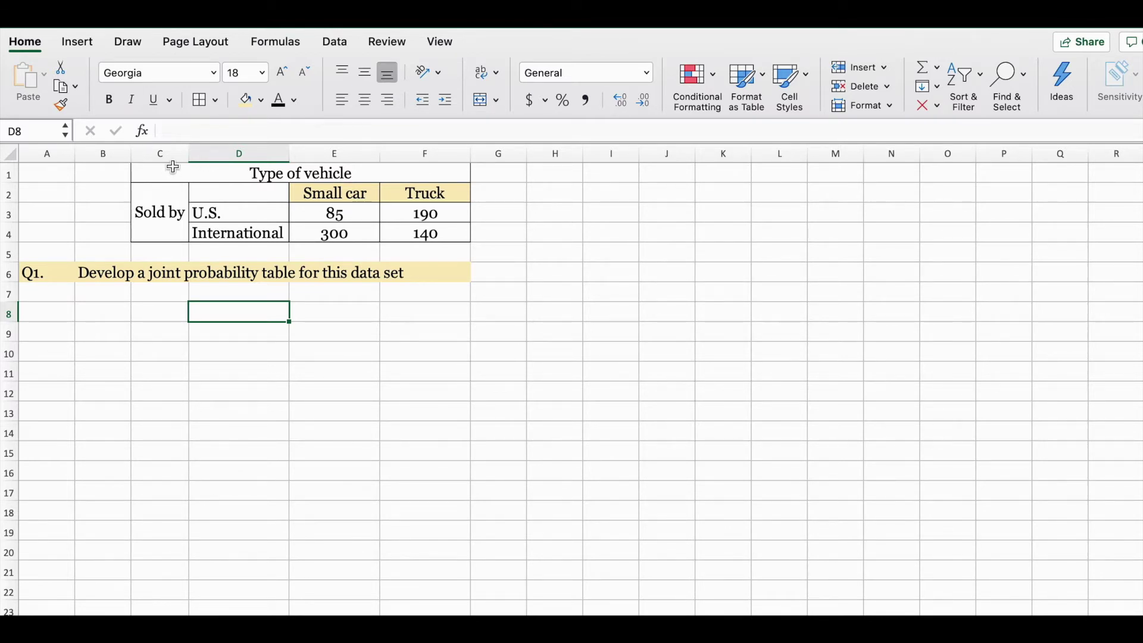
Copy the vehicle sales table from C1:F4 and paste the duplicate starting at cell C8
{"action": "left_click_drag", "start_coordinate": [173, 169], "coordinate": [404, 219]}
{"action": "key", "text": "super+c"}
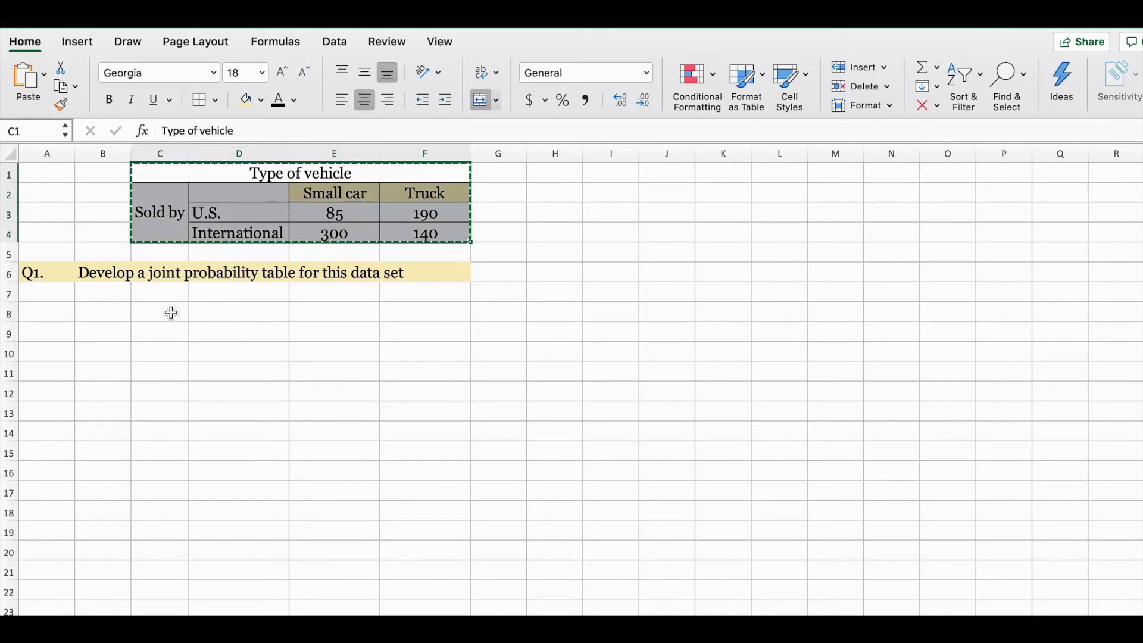
{"action": "left_click", "coordinate": [170, 311]}
{"action": "key", "text": "super+v"}
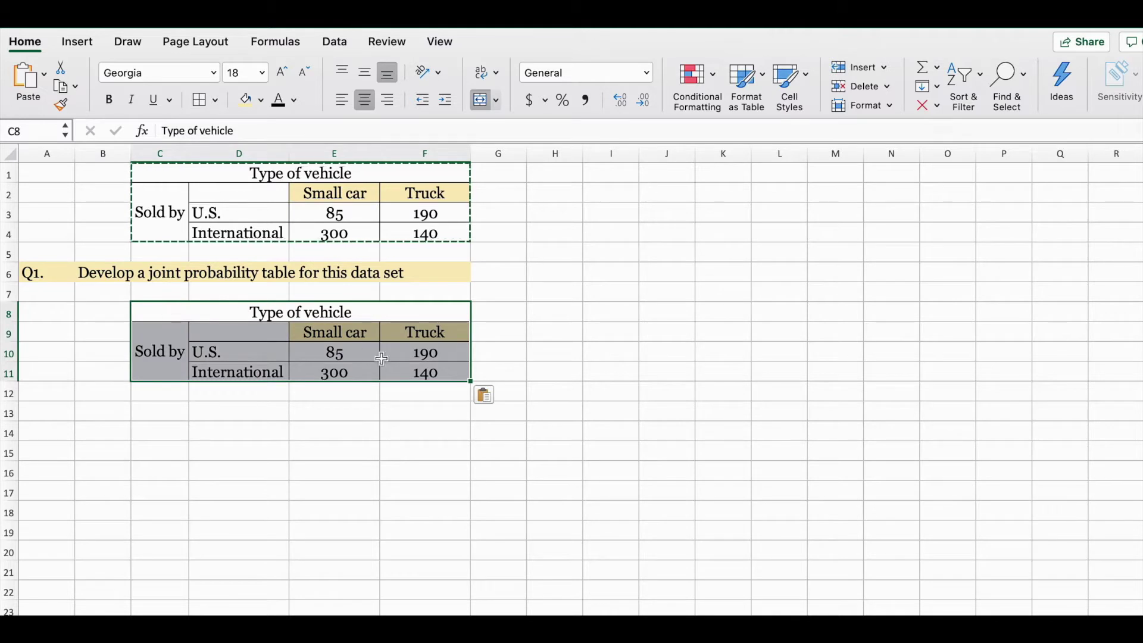
{"action": "left_click", "coordinate": [318, 411]}
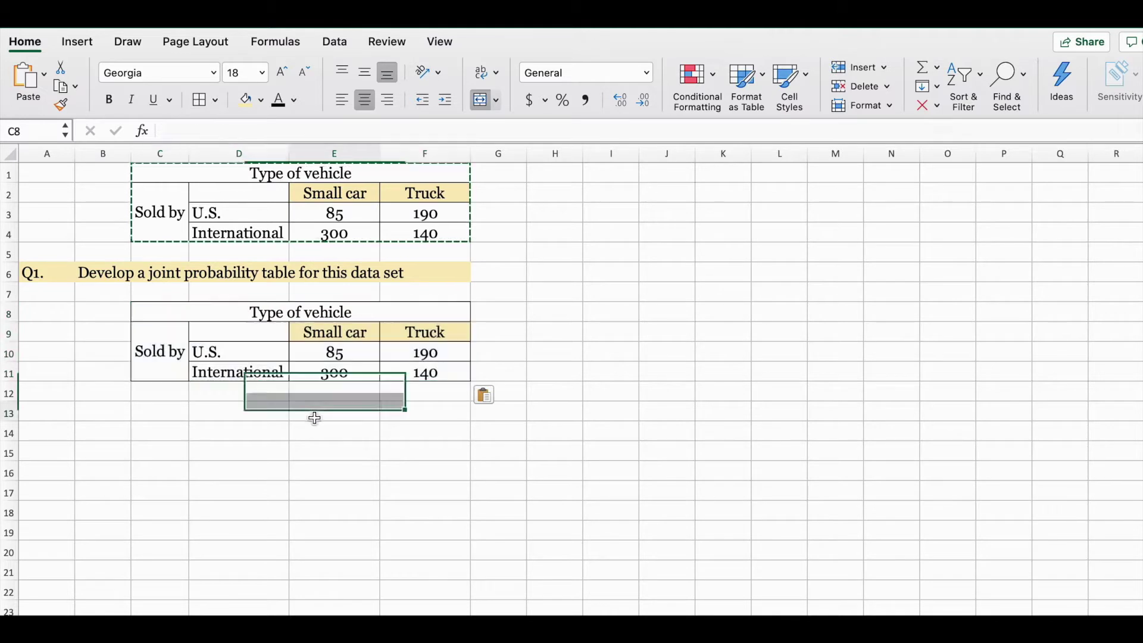
{"action": "left_click", "coordinate": [498, 315]}
{"action": "key", "text": "Escape"}
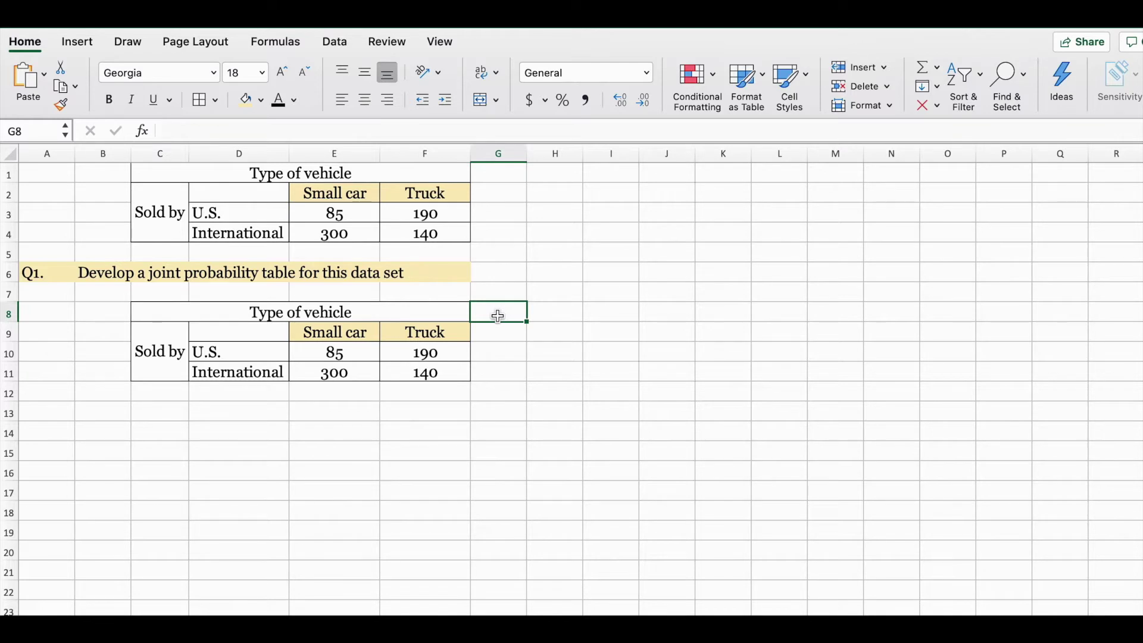
Add the heading "Total" in cell G8 and move it down to G9, beside the Truck heading
{"action": "type", "text": "Total"}
{"action": "key", "text": "Return"}
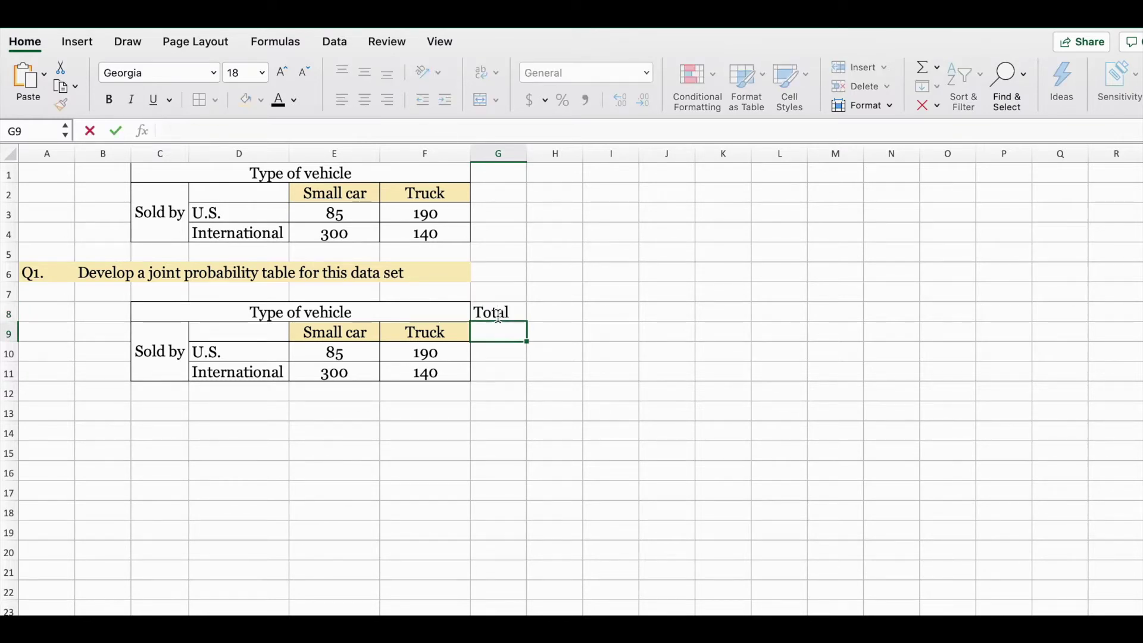
{"action": "left_click", "coordinate": [484, 316]}
{"action": "left_click_drag", "start_coordinate": [484, 316], "coordinate": [483, 331]}
Calculate the row totals with =E10+F10 in G10 for U.S. and =300+140 in G11 for International
{"action": "left_click", "coordinate": [485, 350]}
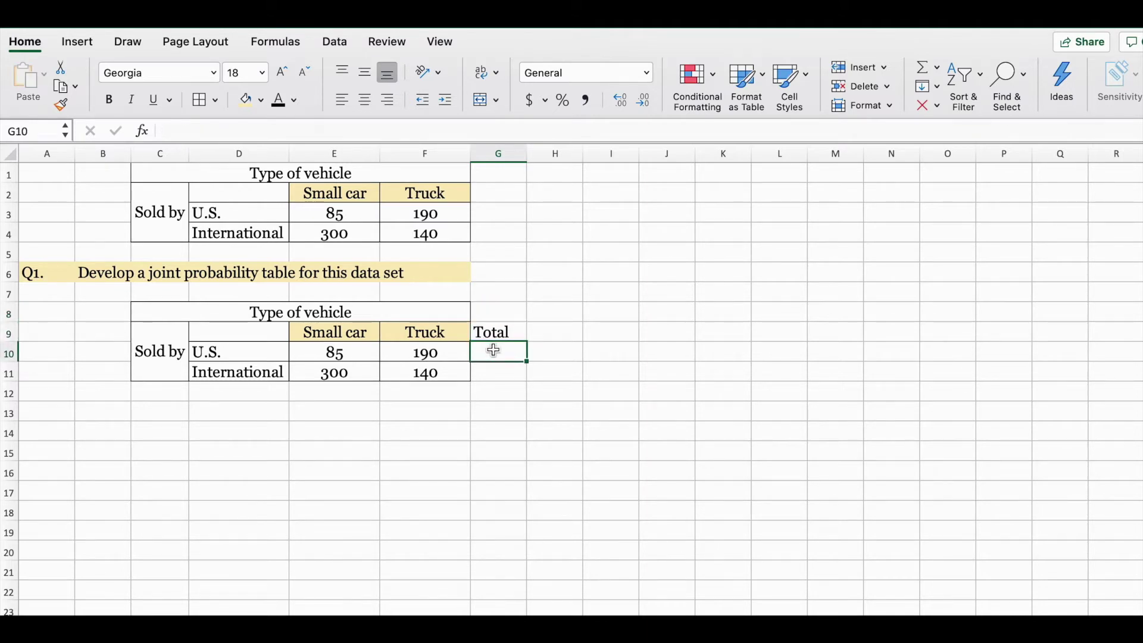
{"action": "type", "text": "="}
{"action": "left_click", "coordinate": [365, 351]}
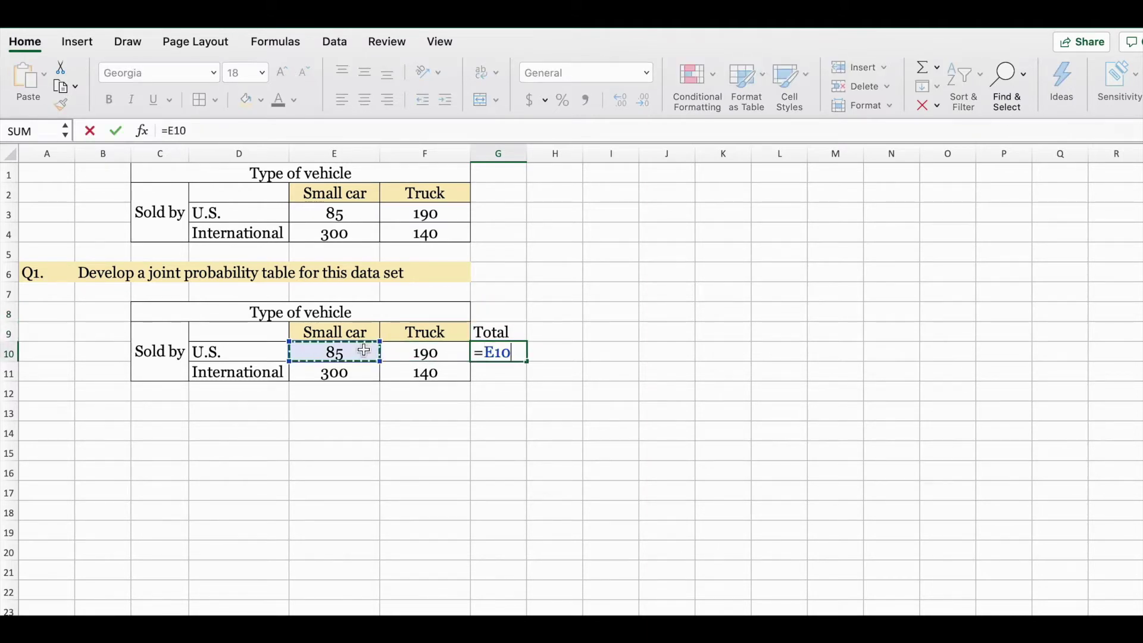
{"action": "type", "text": "+"}
{"action": "left_click", "coordinate": [432, 351]}
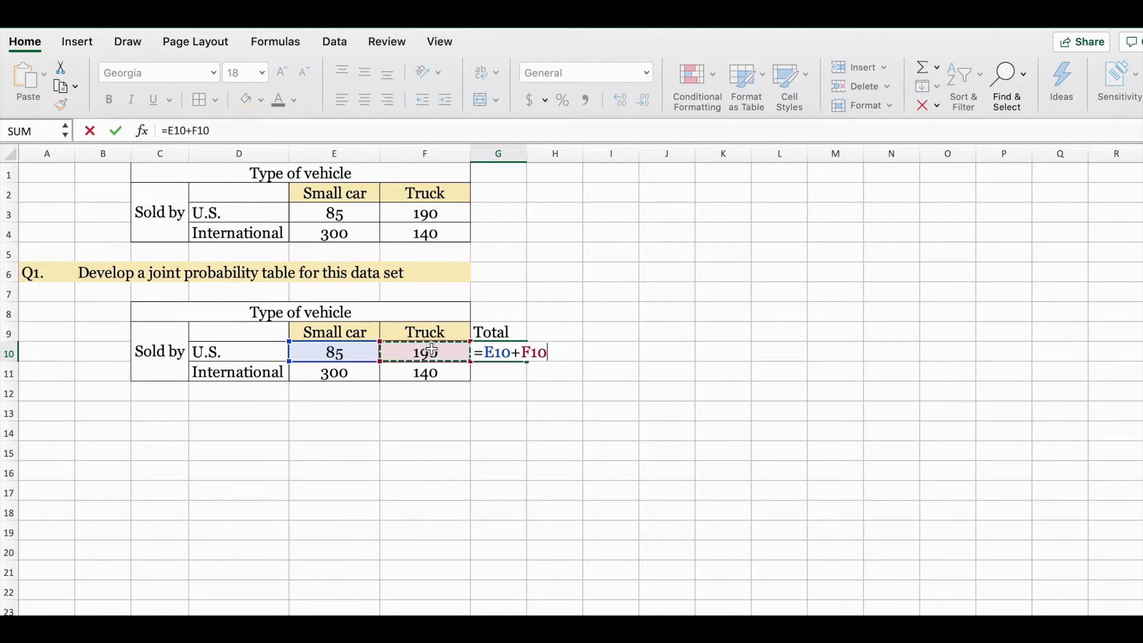
{"action": "key", "text": "Return"}
{"action": "type", "text": "=300+140"}
{"action": "key", "text": "Return"}
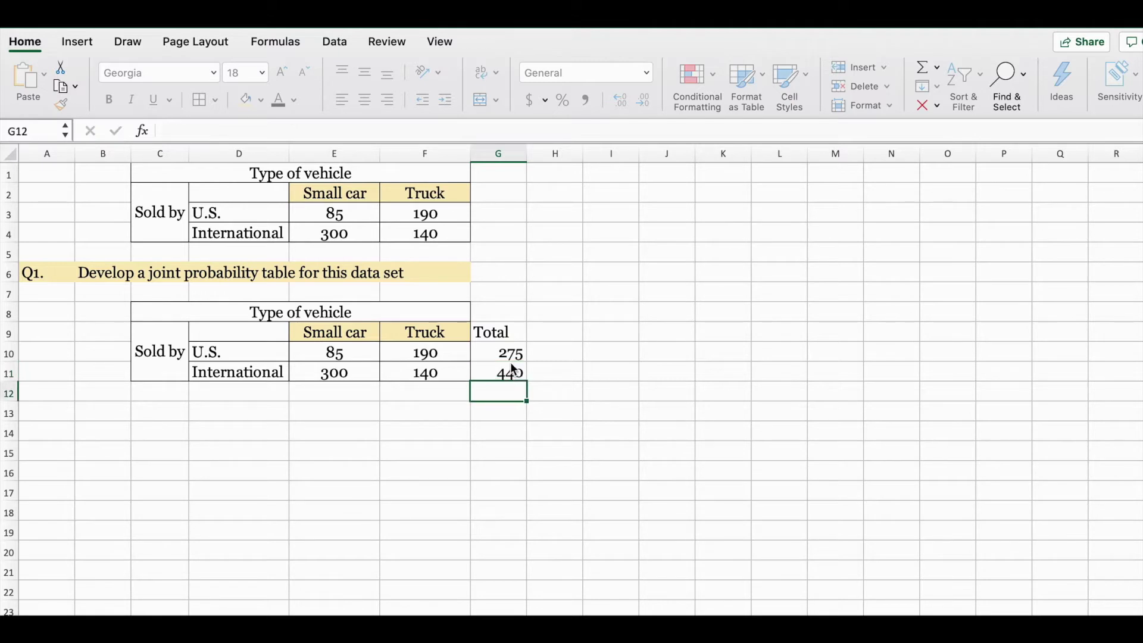
Label cell D12 "Total" and calculate the Small car column total in E12 with =85+300
{"action": "left_click", "coordinate": [238, 388]}
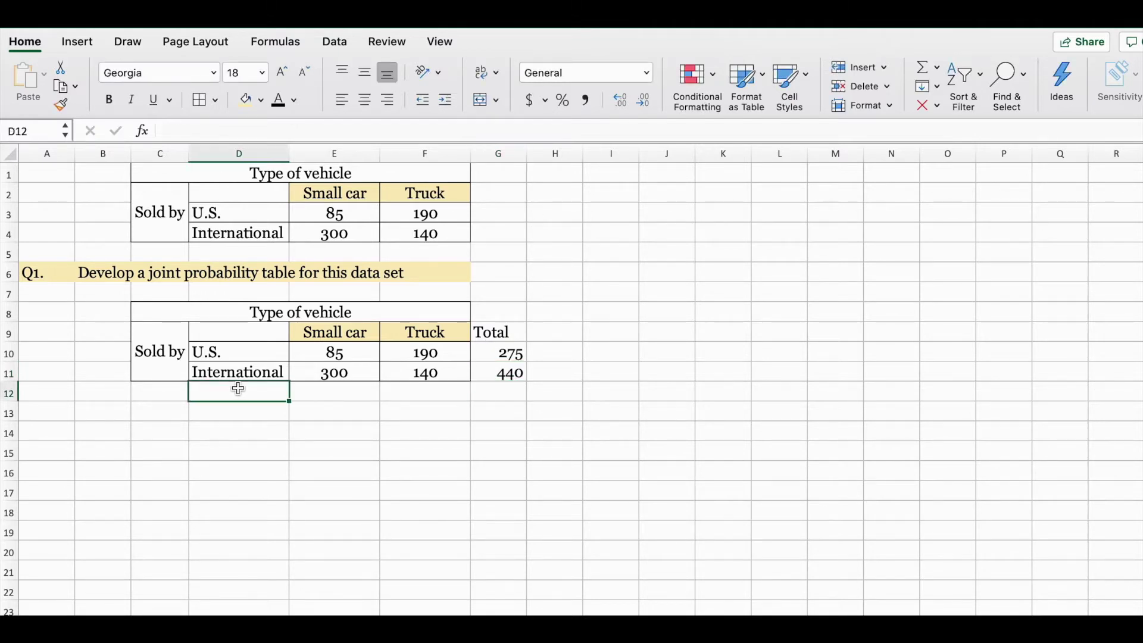
{"action": "type", "text": "Total"}
{"action": "key", "text": "Tab"}
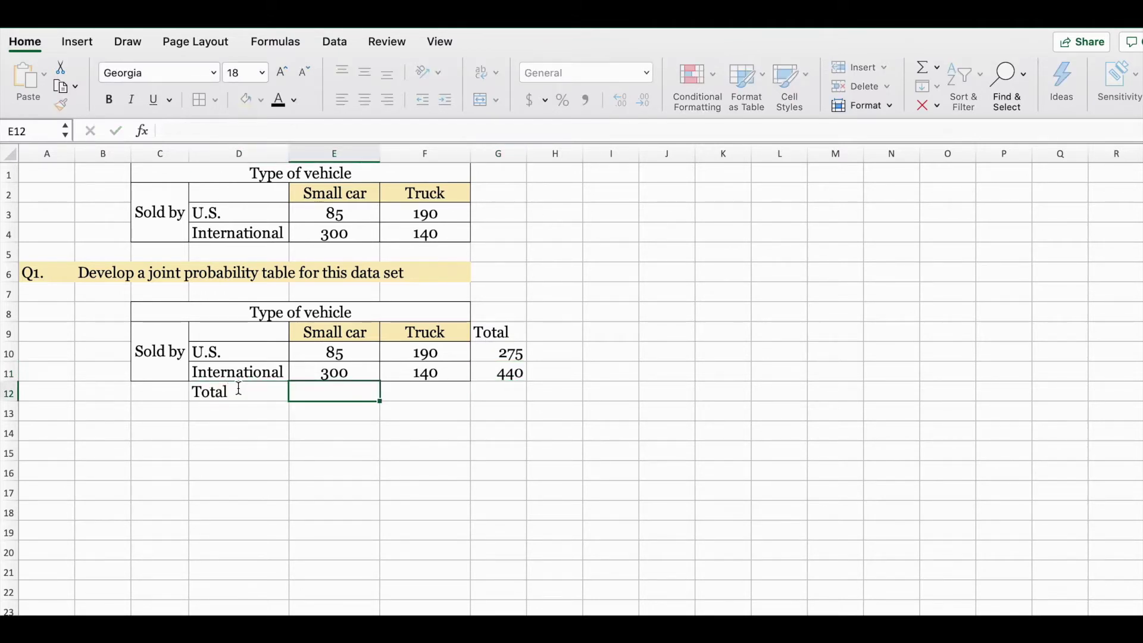
{"action": "type", "text": "="}
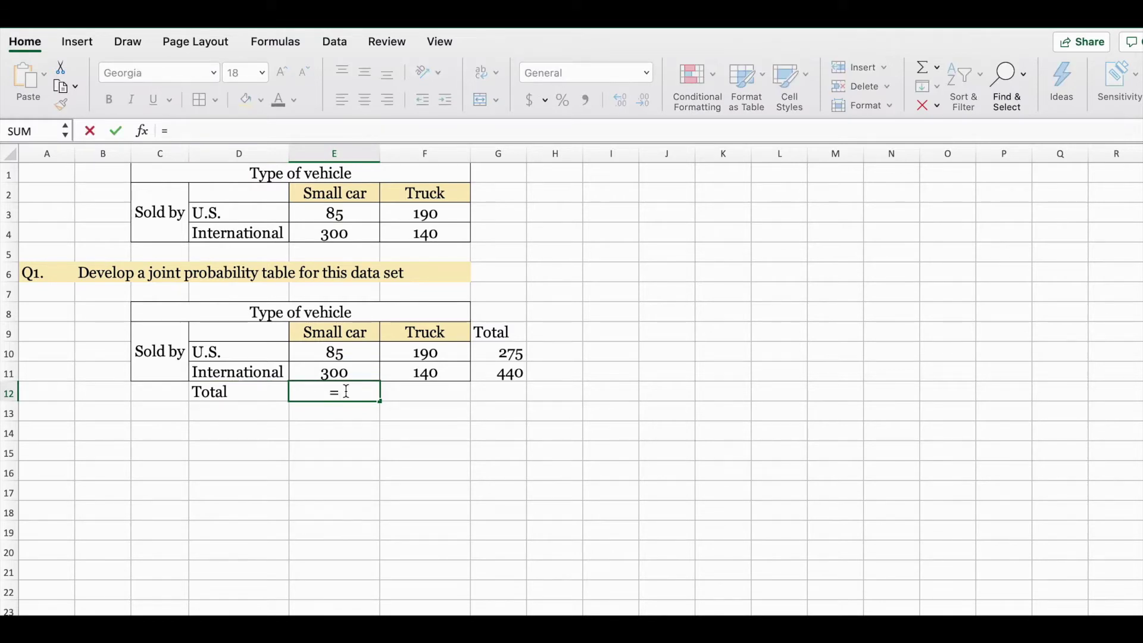
{"action": "type", "text": "85+300"}
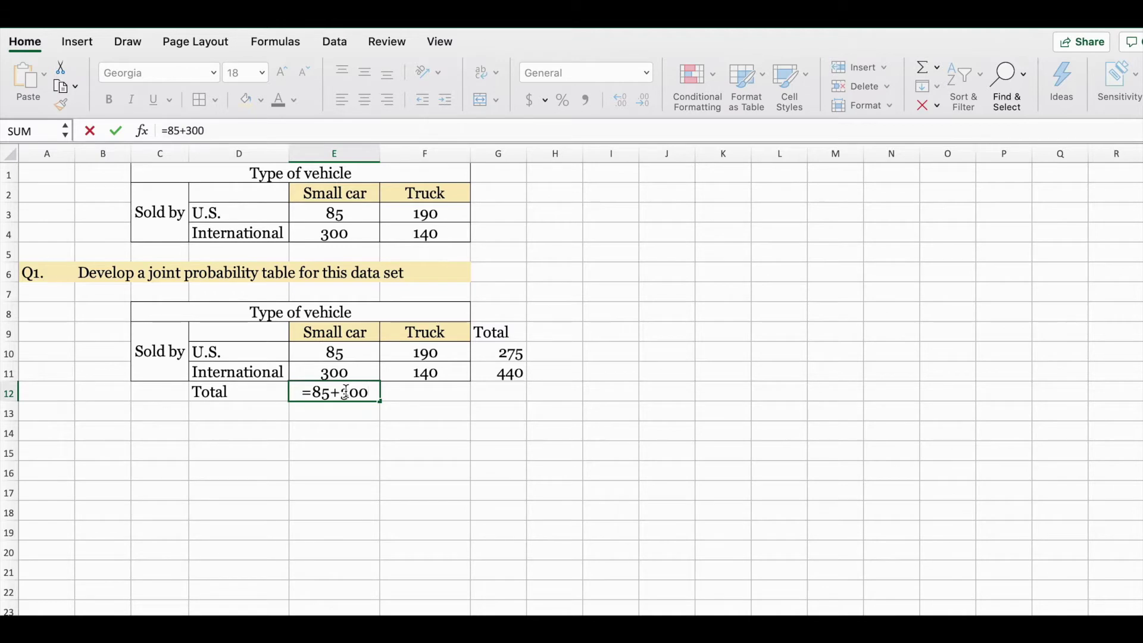
{"action": "key", "text": "Return"}
Calculate the Truck column total in F12 with =190+140
{"action": "left_click", "coordinate": [443, 391]}
{"action": "type", "text": "="}
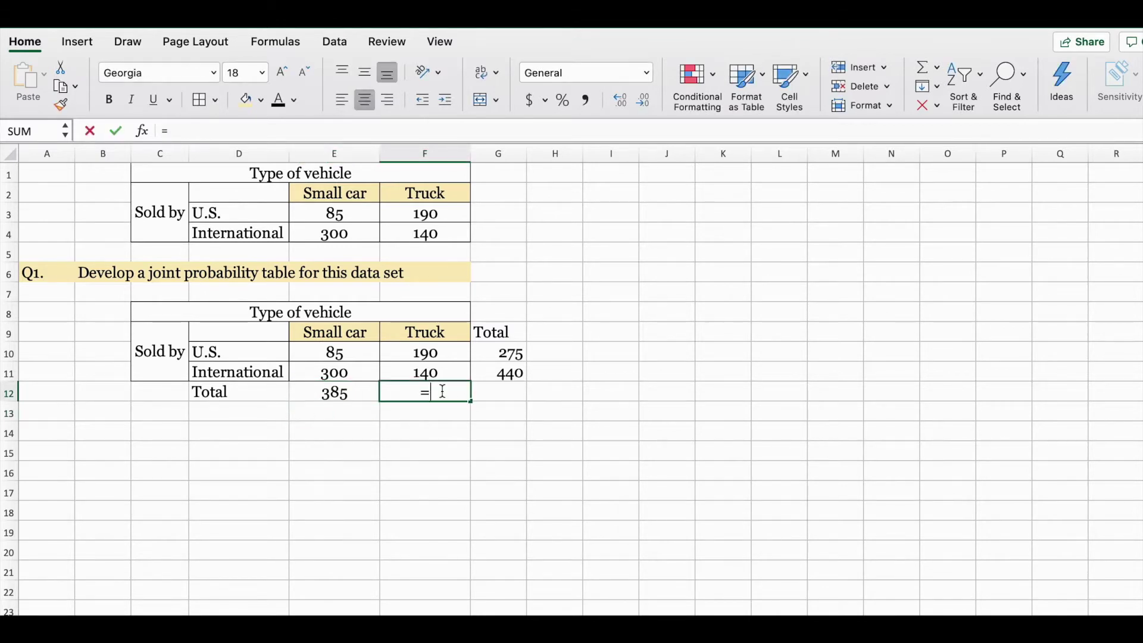
{"action": "type", "text": "190+"}
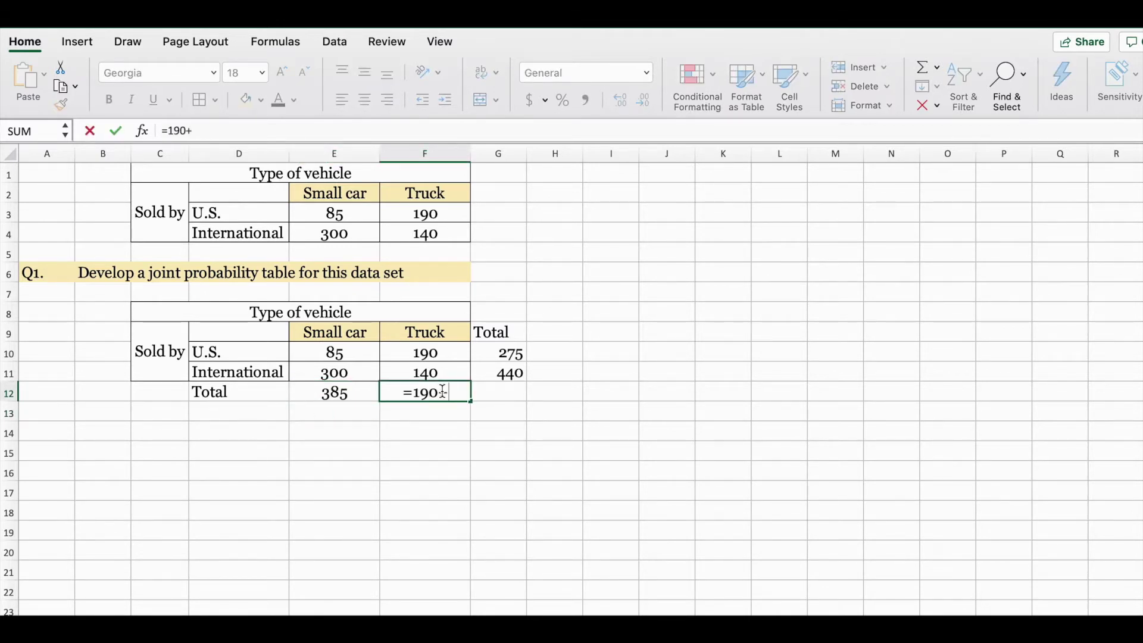
{"action": "type", "text": "140"}
{"action": "key", "text": "Return"}
Calculate the grand total in G12 from the row totals with =SUM(G10:G11)
{"action": "left_click", "coordinate": [494, 388]}
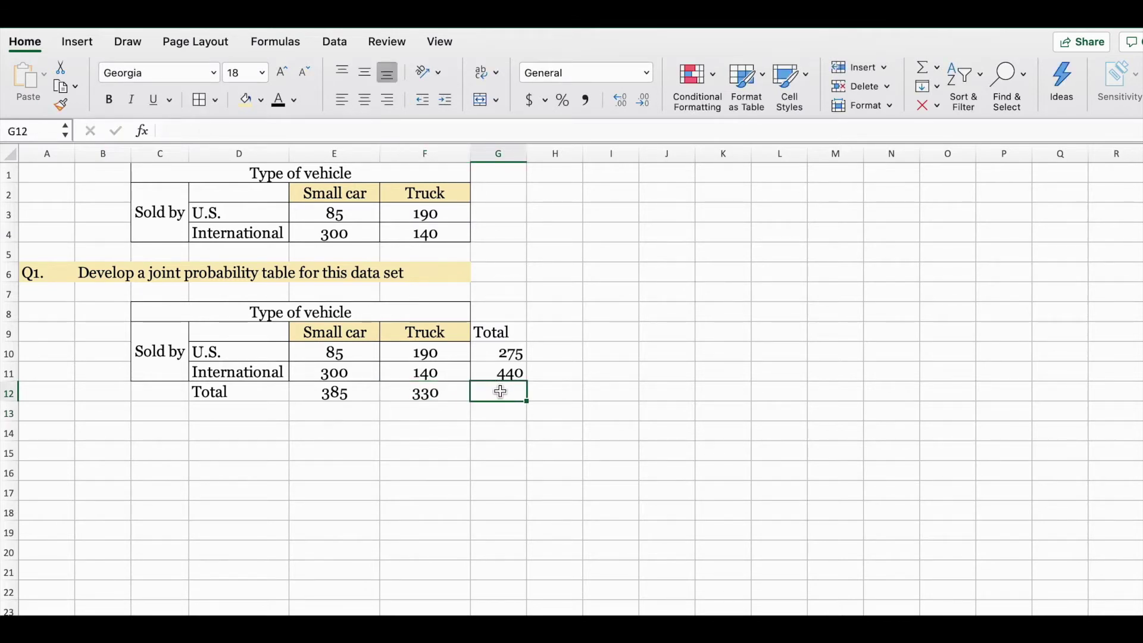
{"action": "left_click_drag", "start_coordinate": [510, 354], "coordinate": [515, 375]}
{"action": "left_click", "coordinate": [513, 388]}
{"action": "left_click_drag", "start_coordinate": [340, 391], "coordinate": [399, 388]}
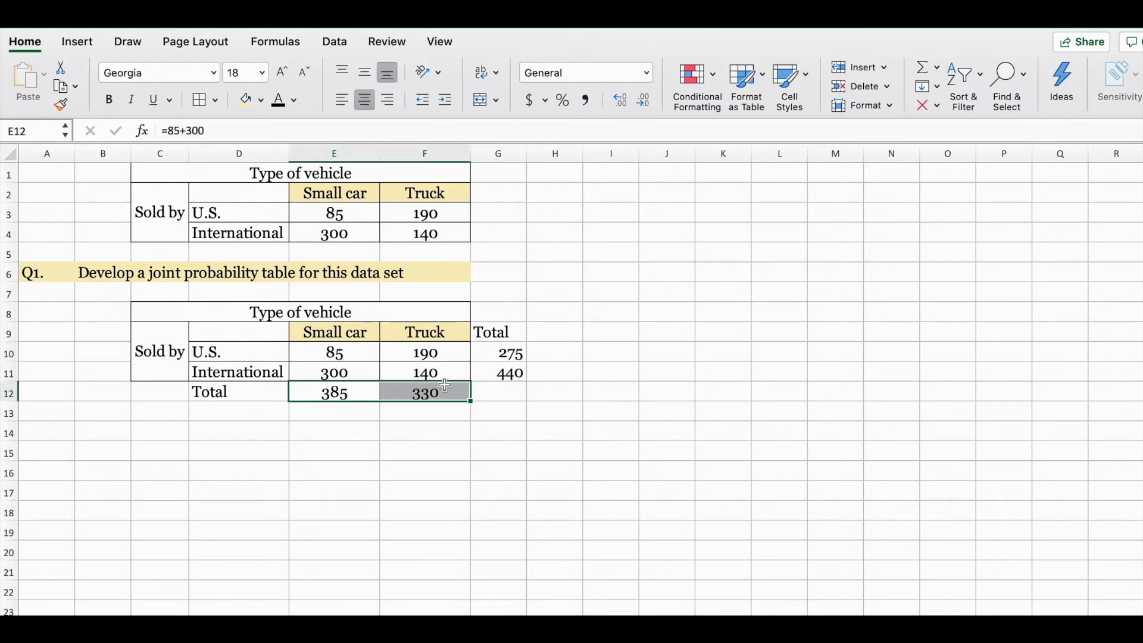
{"action": "left_click", "coordinate": [499, 390]}
{"action": "type", "text": "=to"}
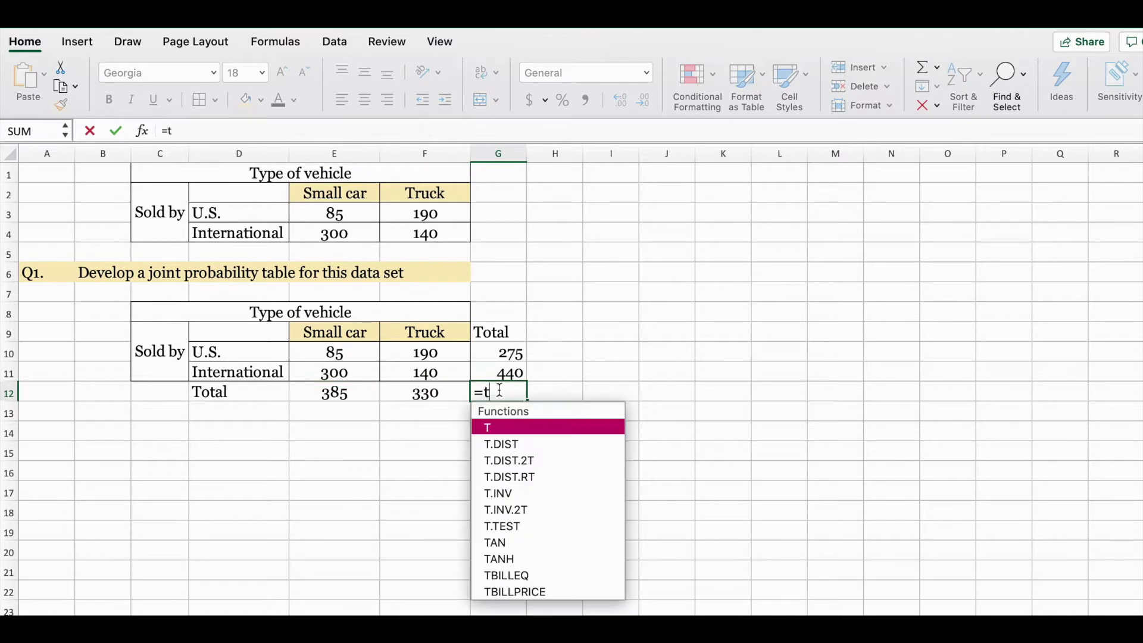
{"action": "key", "text": "BackSpace"}
{"action": "key", "text": "BackSpace"}
{"action": "type", "text": "sum("}
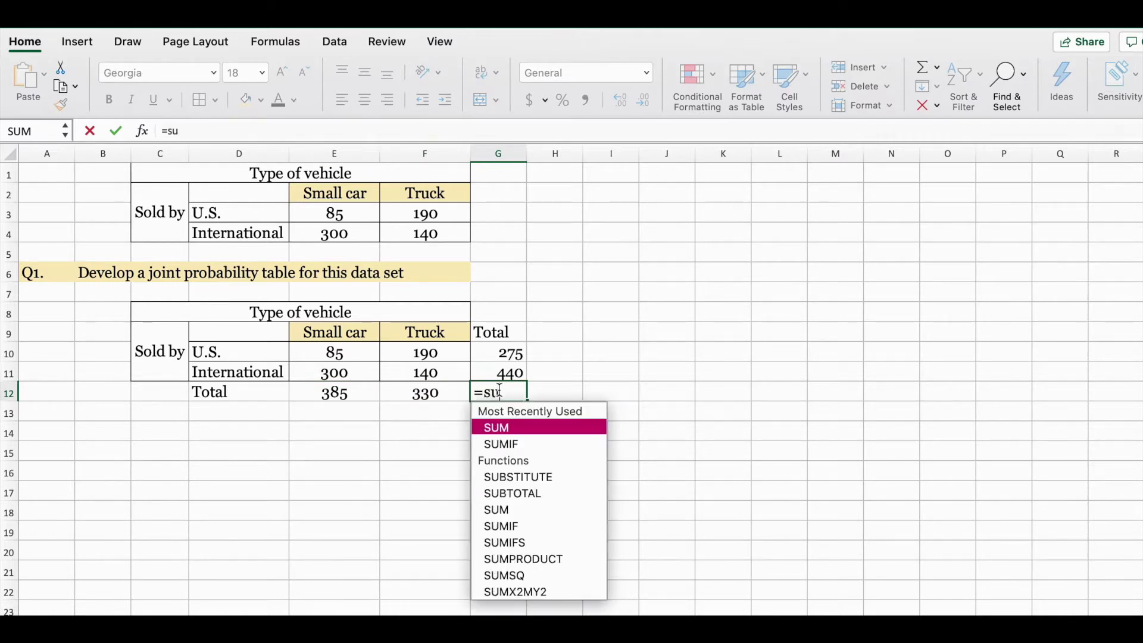
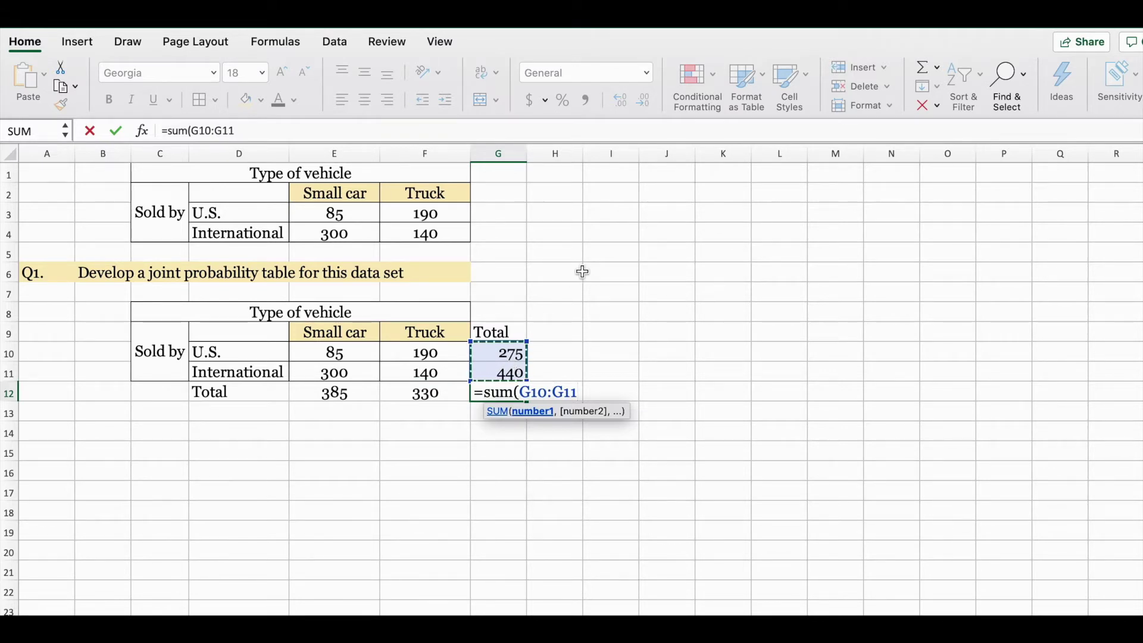
{"action": "type", "text": ")"}
{"action": "key", "text": "Return"}
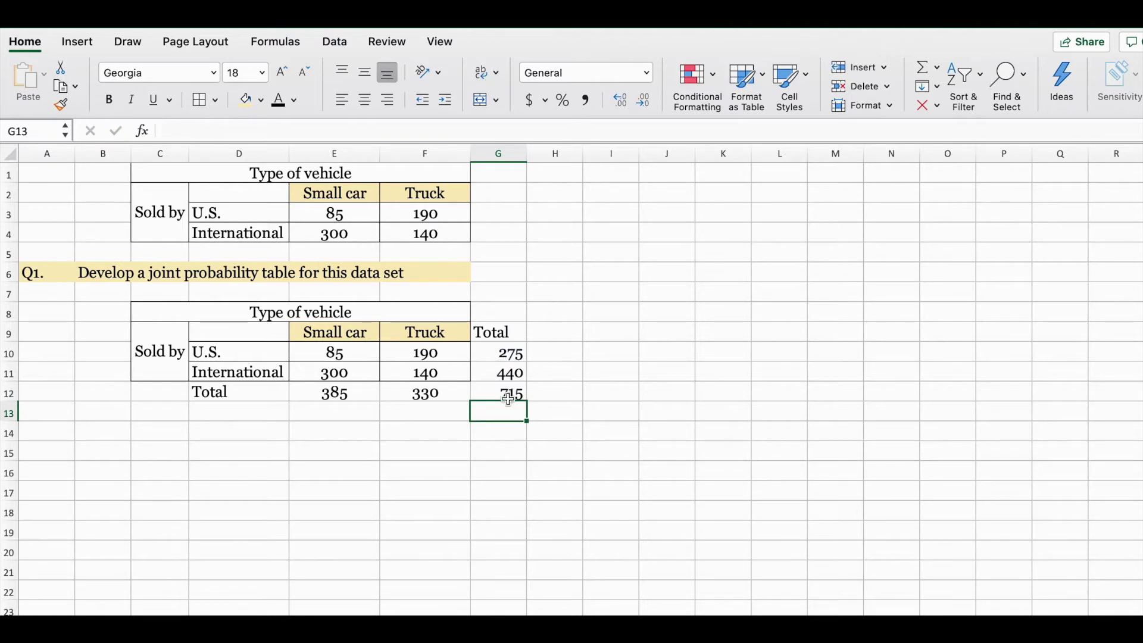
Replace the grand total formula in G12 with =SUM(E12+F12) and fill the cell light yellow
{"action": "left_click", "coordinate": [509, 398]}
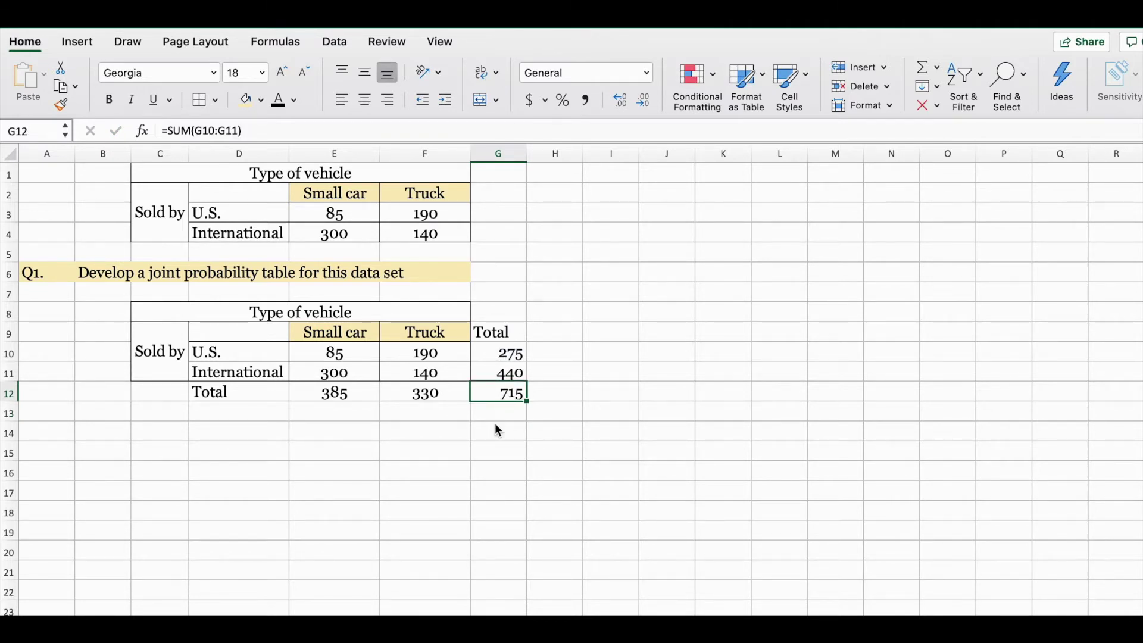
{"action": "key", "text": "Delete"}
{"action": "type", "text": "="}
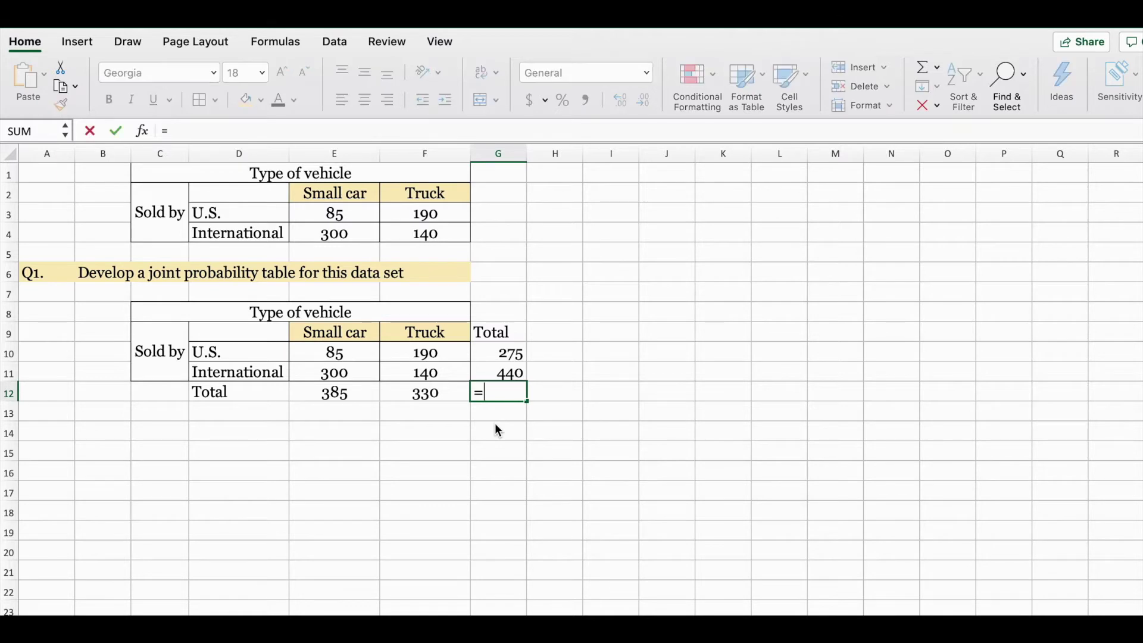
{"action": "type", "text": "sum("}
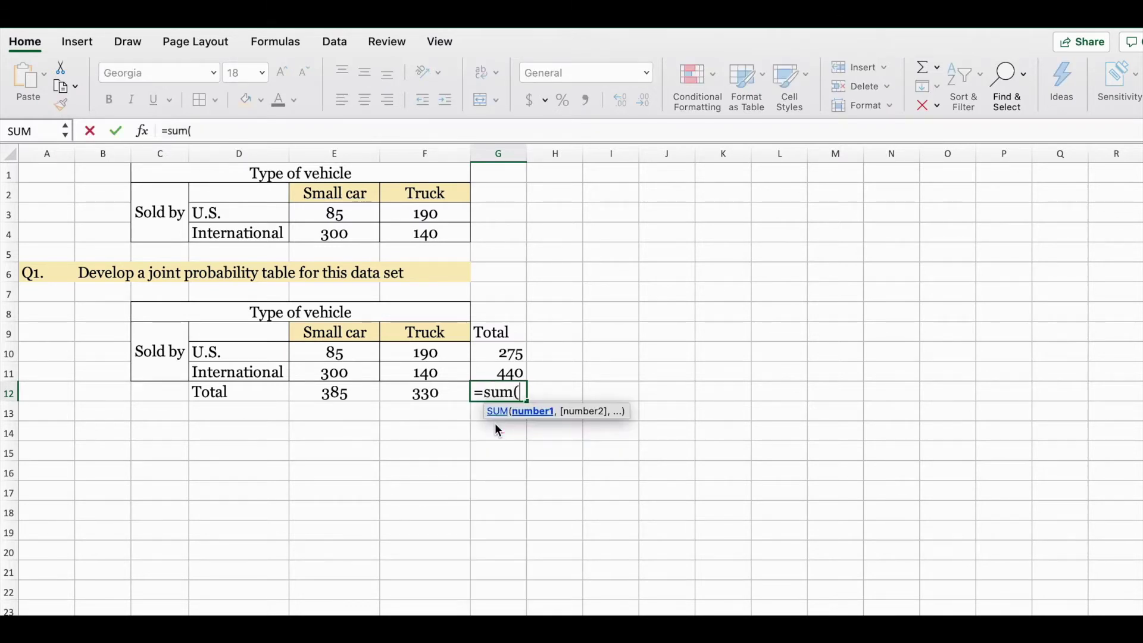
{"action": "left_click", "coordinate": [350, 394]}
{"action": "type", "text": "+"}
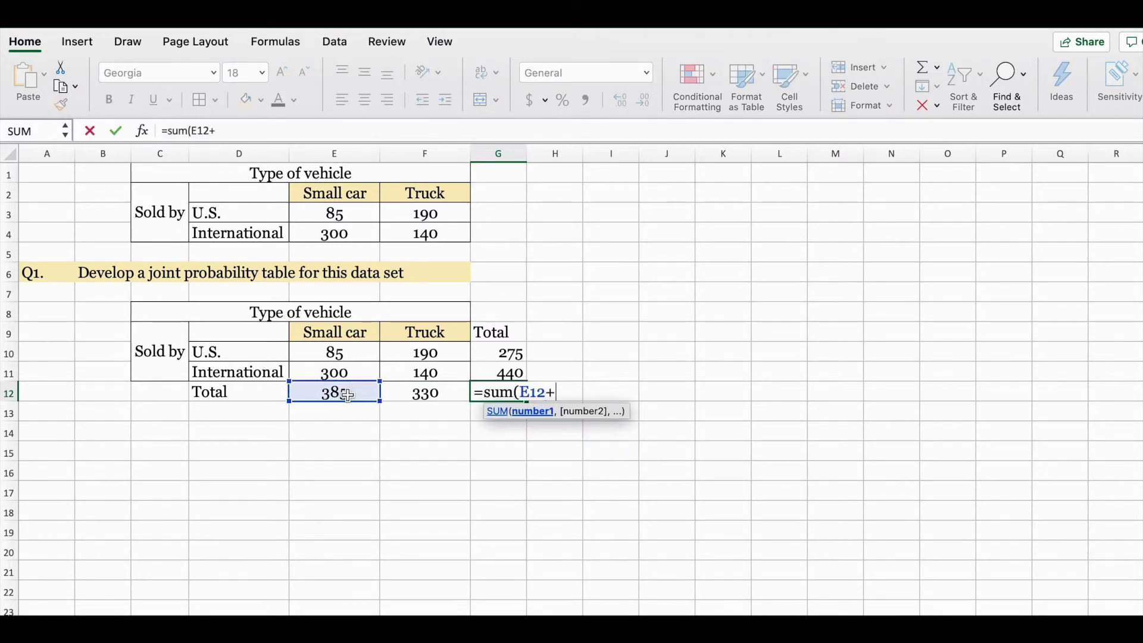
{"action": "left_click", "coordinate": [434, 392]}
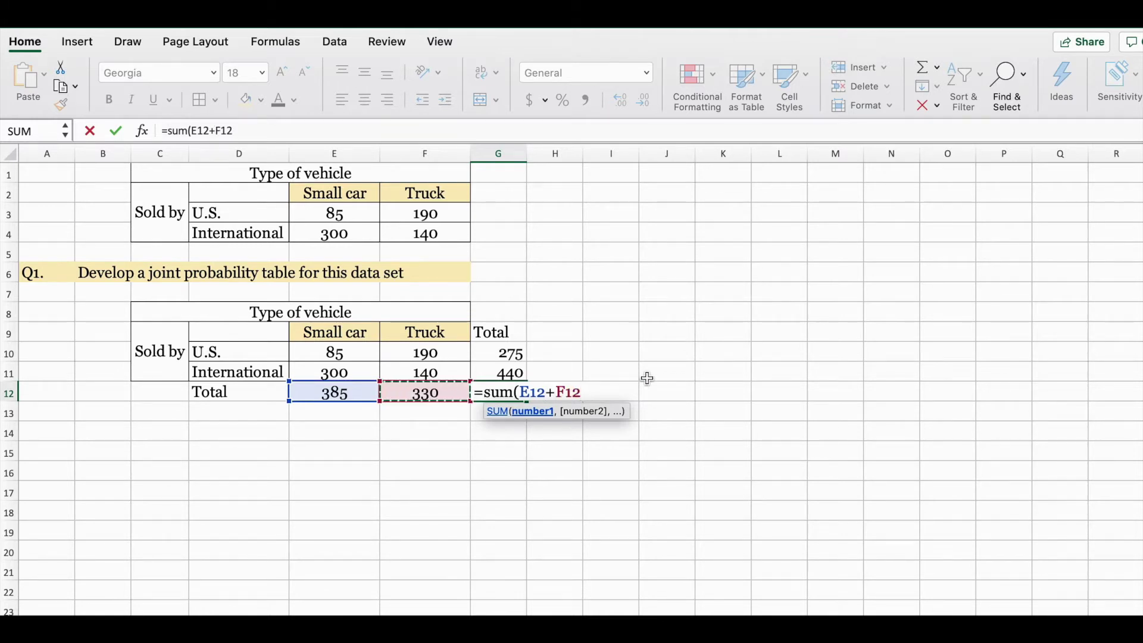
{"action": "key", "text": "Return"}
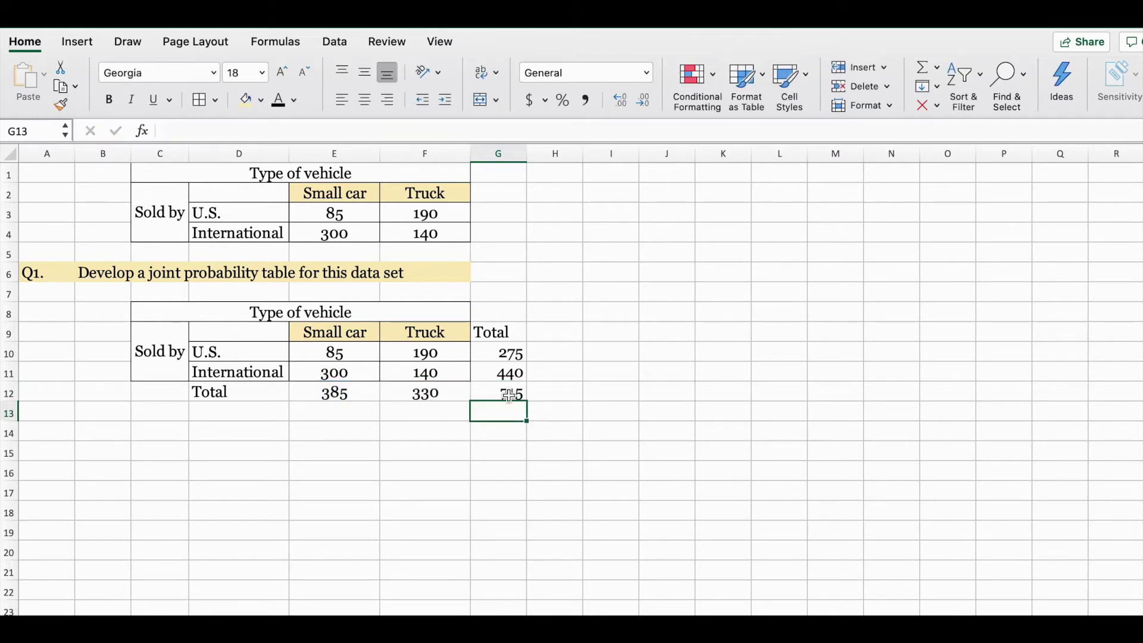
{"action": "left_click", "coordinate": [509, 395]}
{"action": "left_click", "coordinate": [245, 100]}
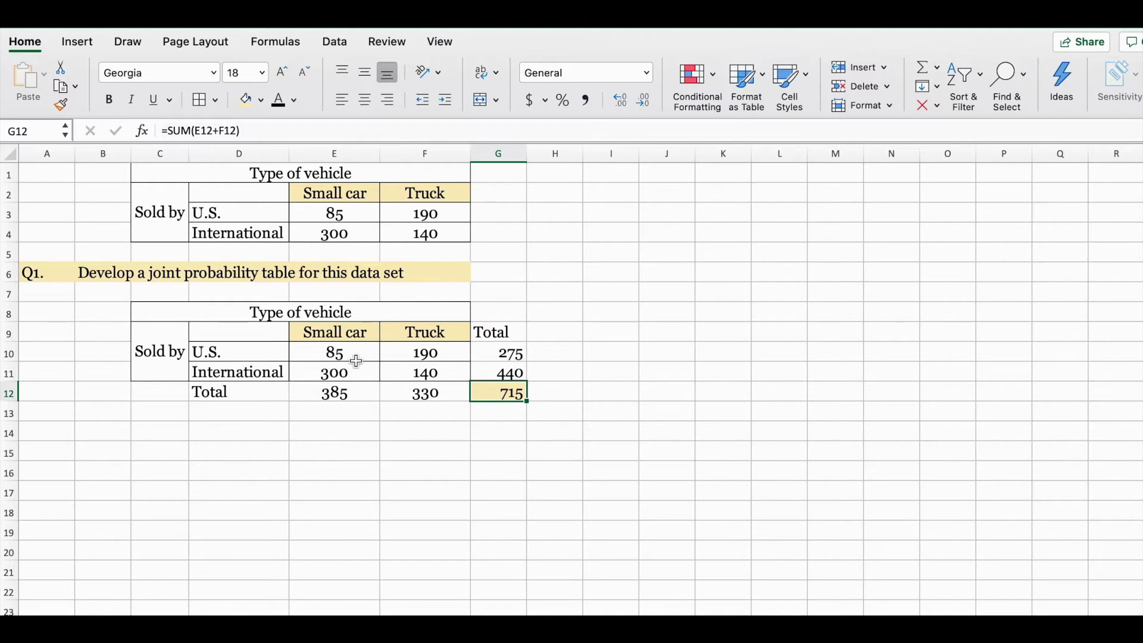
{"action": "left_click", "coordinate": [499, 356]}
{"action": "left_click", "coordinate": [499, 378]}
{"action": "left_click", "coordinate": [316, 396]}
{"action": "left_click", "coordinate": [391, 398]}
{"action": "left_click", "coordinate": [506, 397]}
Apply borders to all cells of the expanded table C8:G12
{"action": "left_click_drag", "start_coordinate": [507, 396], "coordinate": [154, 310]}
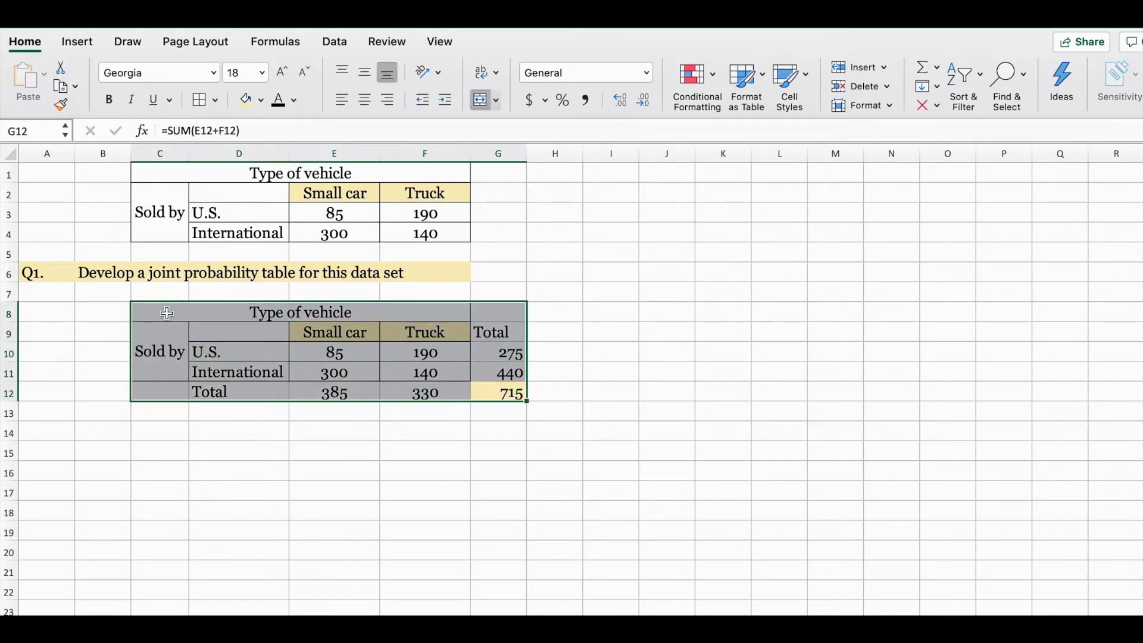
{"action": "left_click", "coordinate": [208, 96]}
{"action": "left_click", "coordinate": [649, 347]}
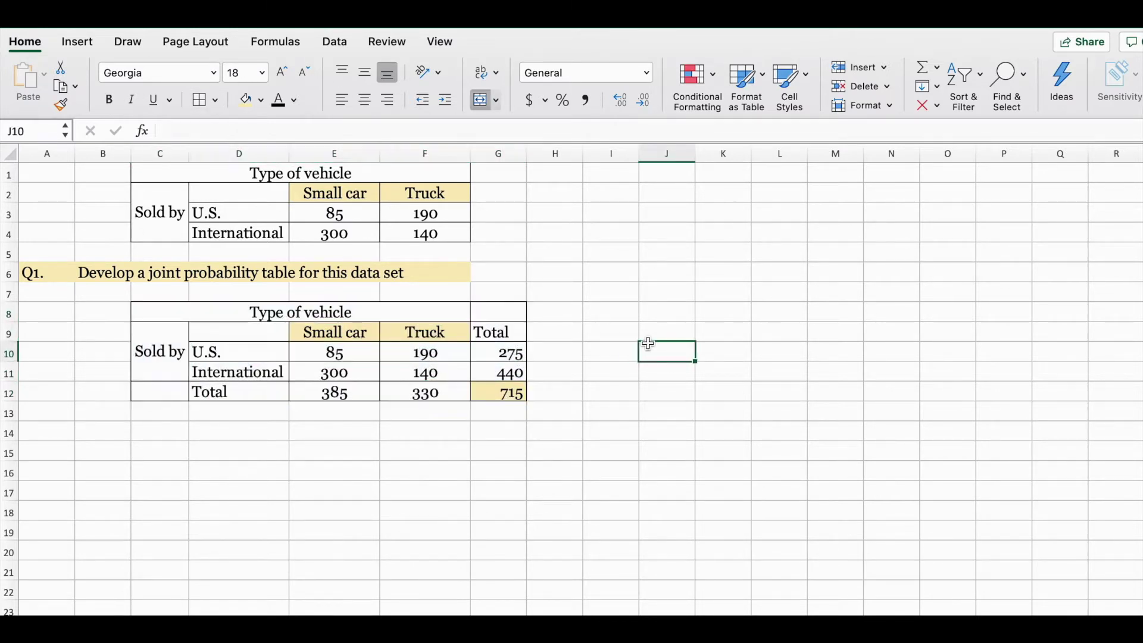
Merge and center the "Type of vehicle" title across C8:G8 so it spans the Total column
{"action": "left_click_drag", "start_coordinate": [517, 309], "coordinate": [321, 308]}
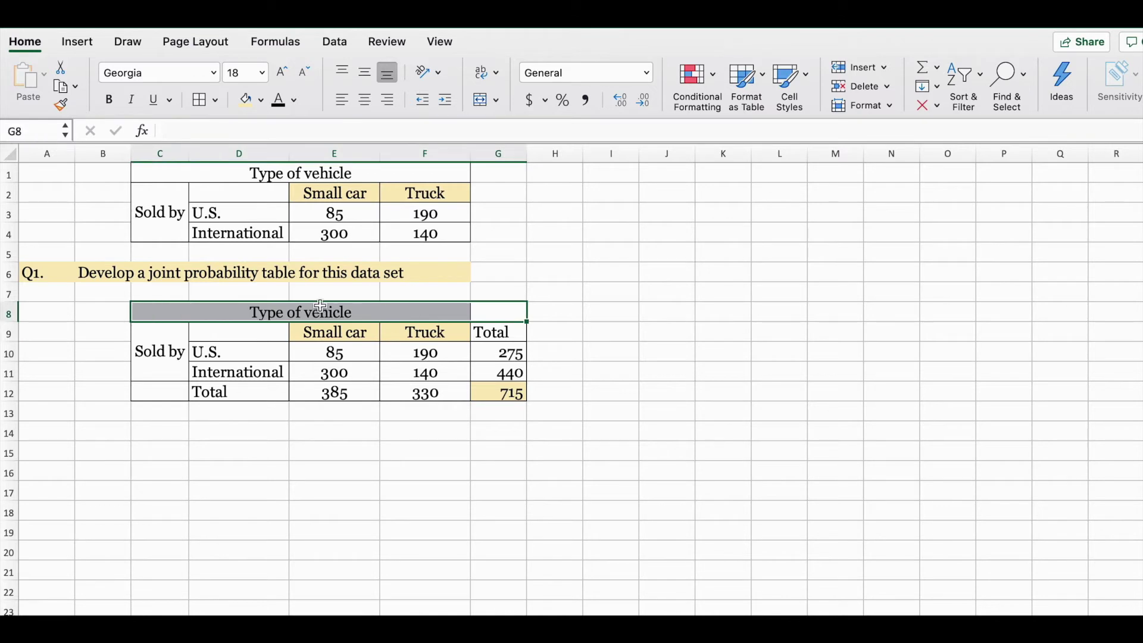
{"action": "left_click", "coordinate": [557, 309]}
{"action": "left_click_drag", "start_coordinate": [487, 308], "coordinate": [279, 310]}
{"action": "left_click", "coordinate": [487, 101]}
{"action": "left_click", "coordinate": [487, 102]}
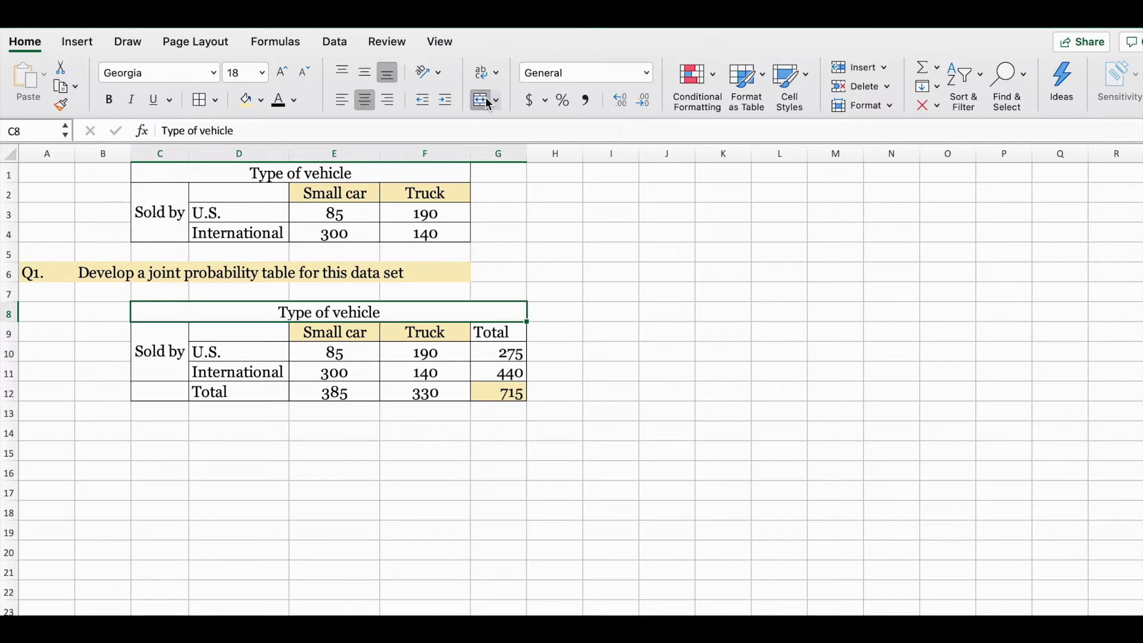
Merge and center the "Sold by" label across C9:C12 so it spans the Total row
{"action": "left_click", "coordinate": [594, 408]}
{"action": "left_click_drag", "start_coordinate": [171, 387], "coordinate": [184, 325]}
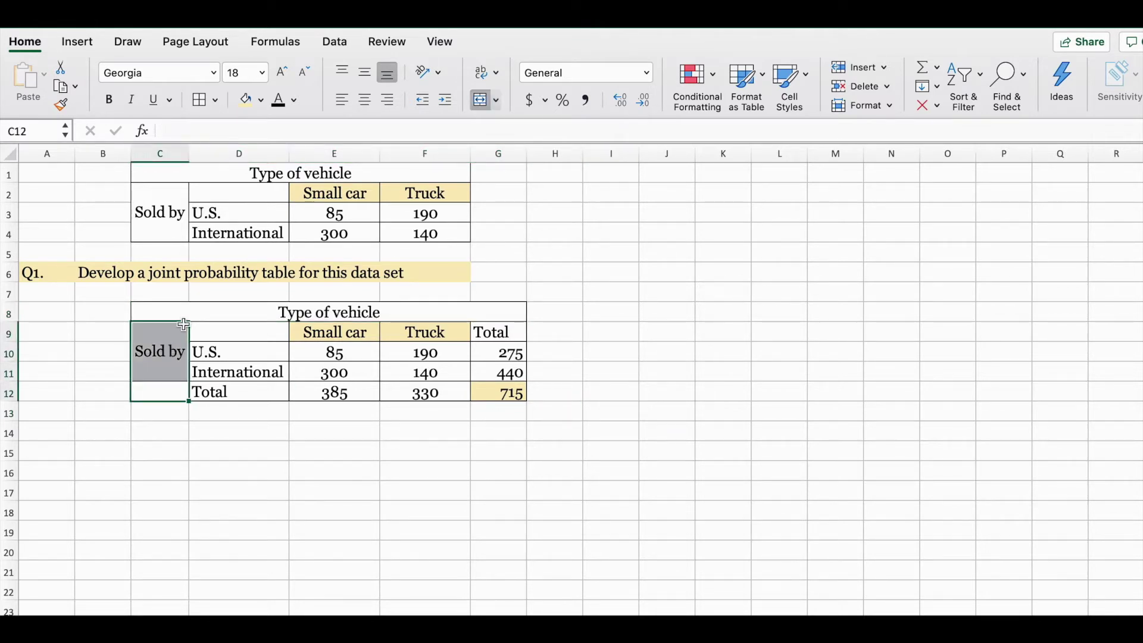
{"action": "left_click", "coordinate": [485, 103]}
{"action": "left_click", "coordinate": [485, 102]}
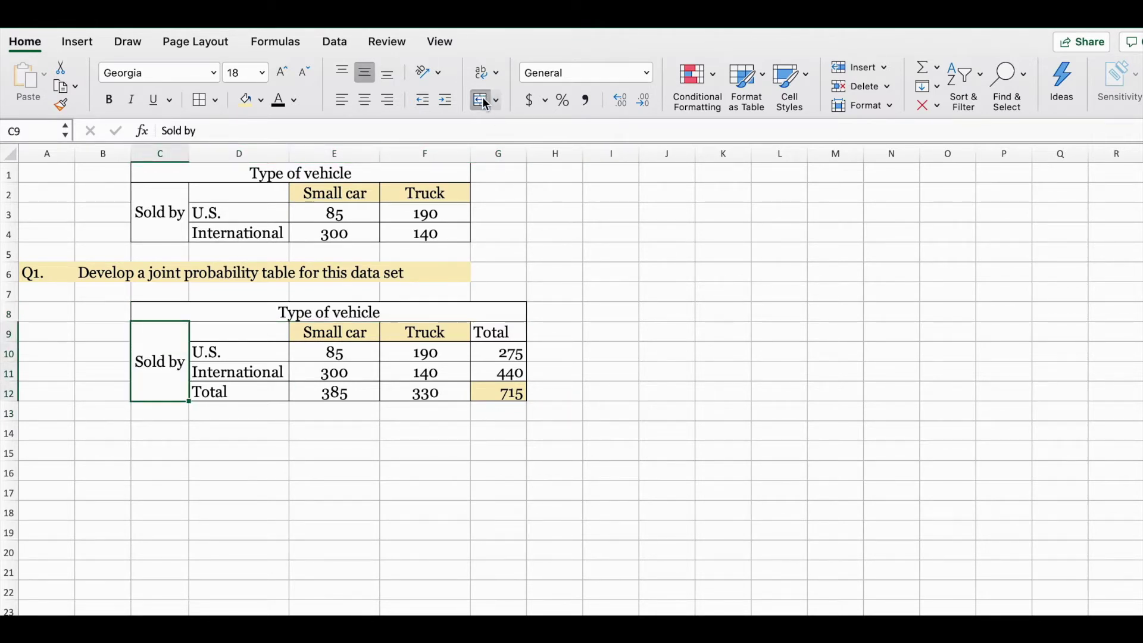
{"action": "left_click", "coordinate": [649, 312]}
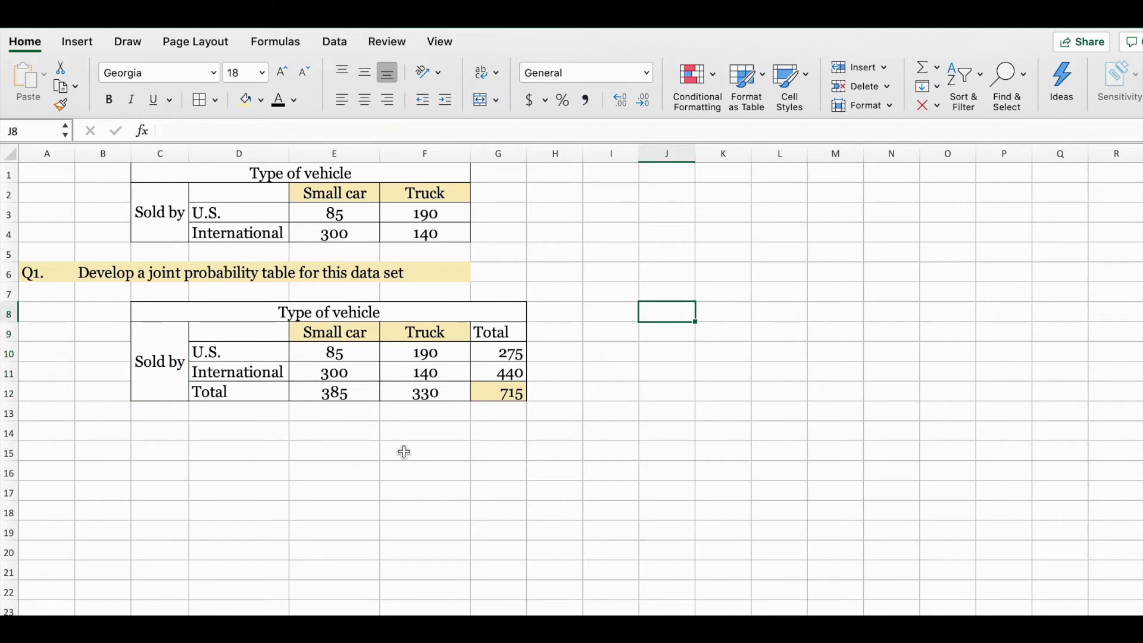
{"action": "left_click", "coordinate": [510, 334]}
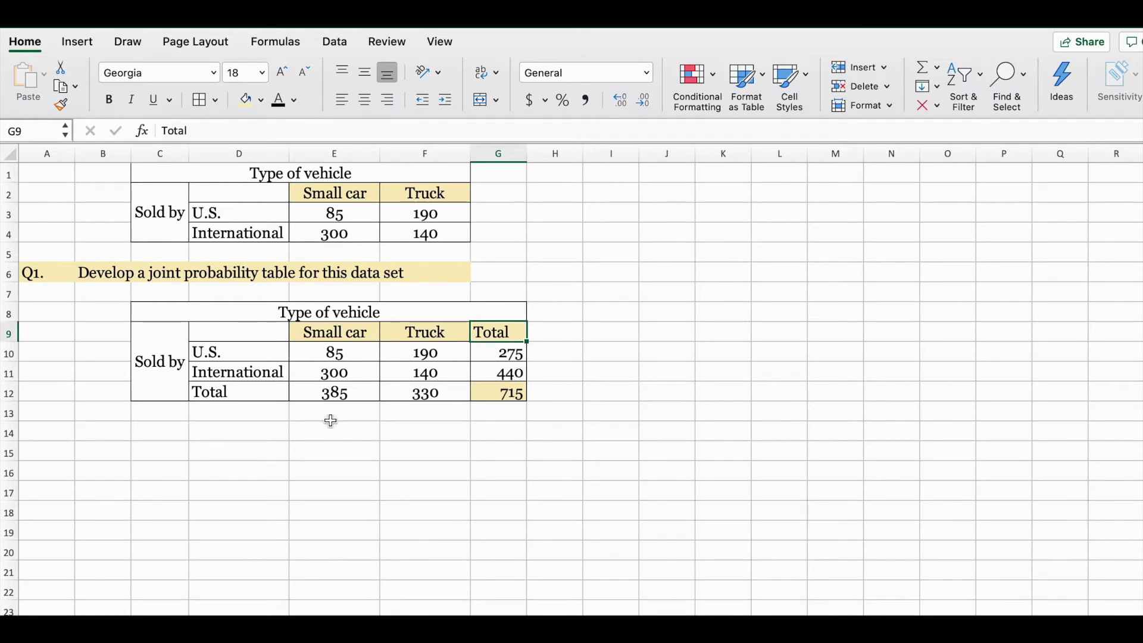
Copy the complete table with totals, C8:G12, and paste it below starting at C14
{"action": "scroll", "coordinate": [477, 370], "scroll_direction": "down", "scroll_amount": 1}
{"action": "left_click", "coordinate": [602, 320]}
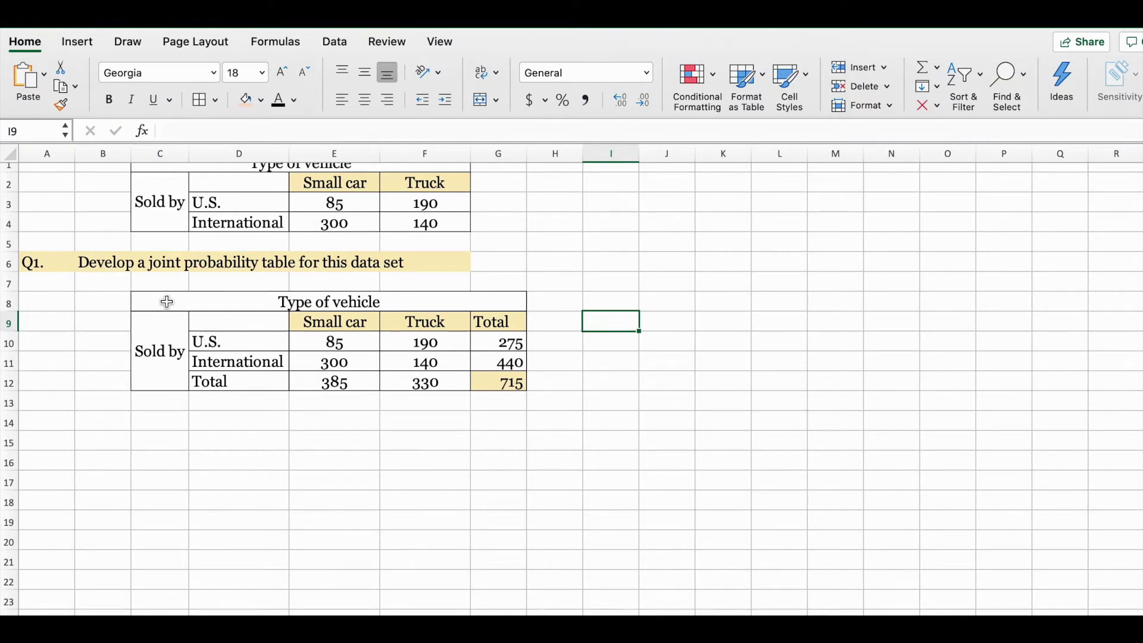
{"action": "left_click_drag", "start_coordinate": [168, 301], "coordinate": [373, 383]}
{"action": "key", "text": "super+c"}
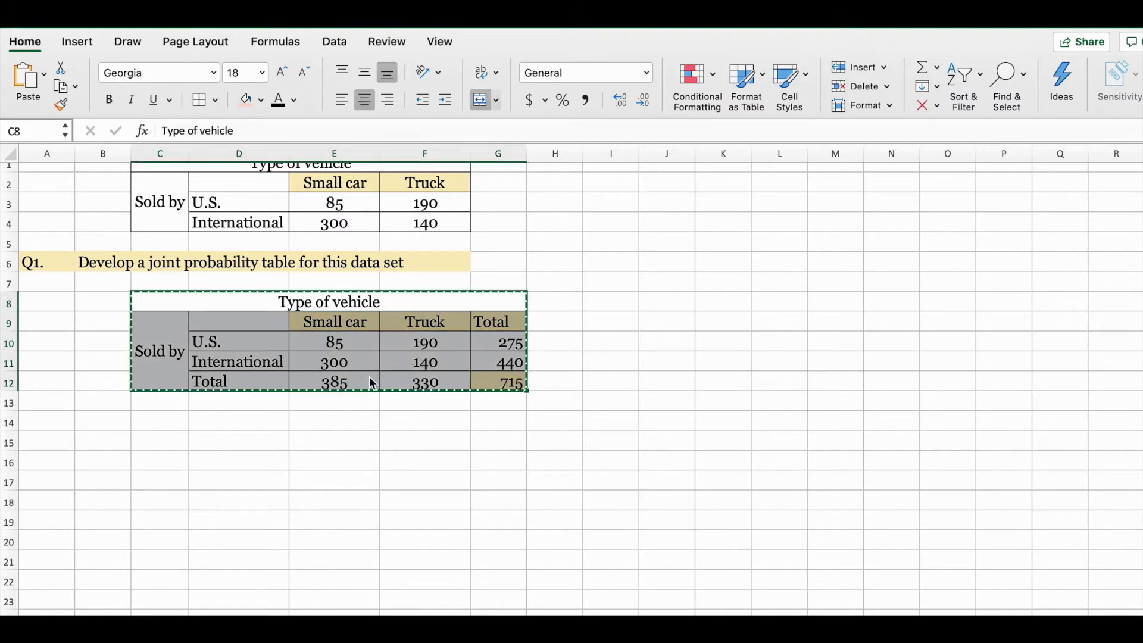
{"action": "left_click", "coordinate": [159, 424]}
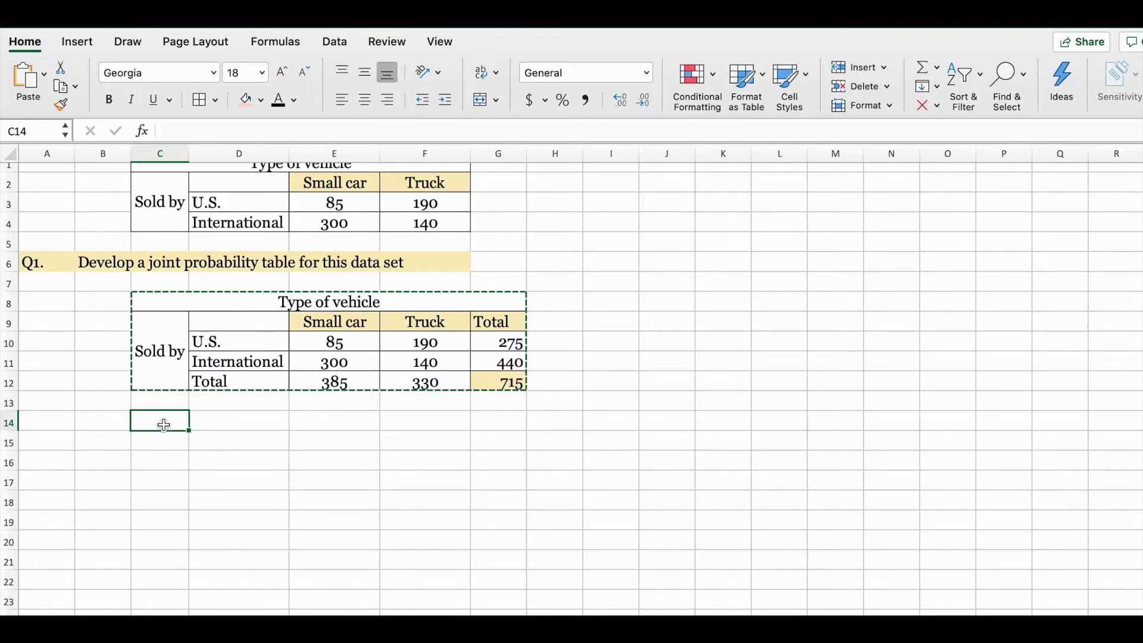
{"action": "key", "text": "super+v"}
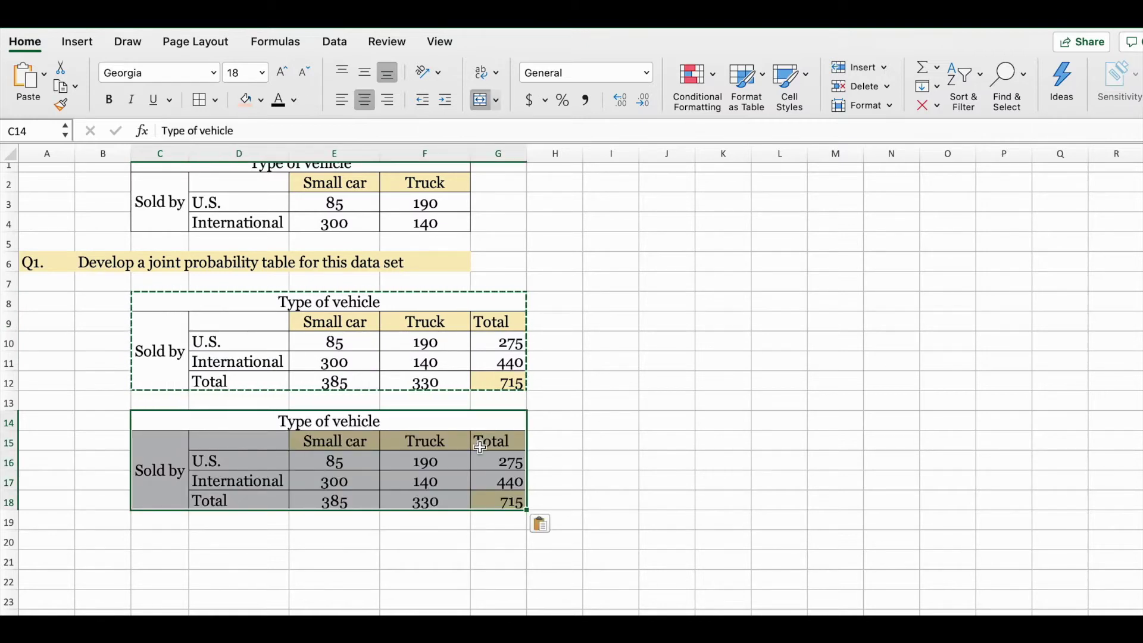
{"action": "left_click", "coordinate": [591, 427]}
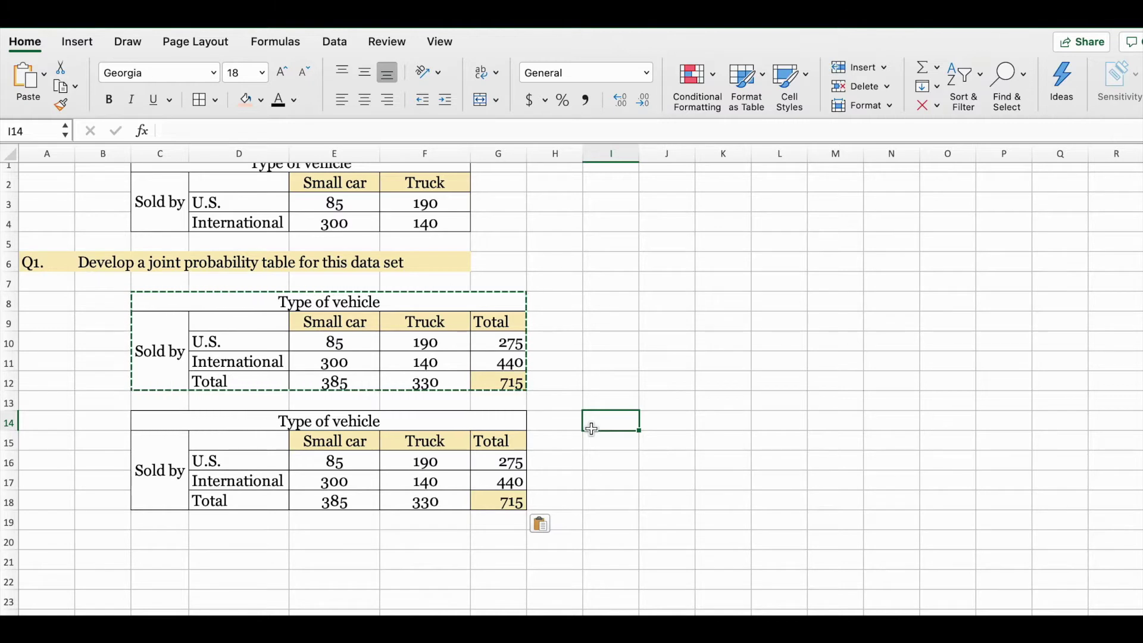
{"action": "key", "text": "Escape"}
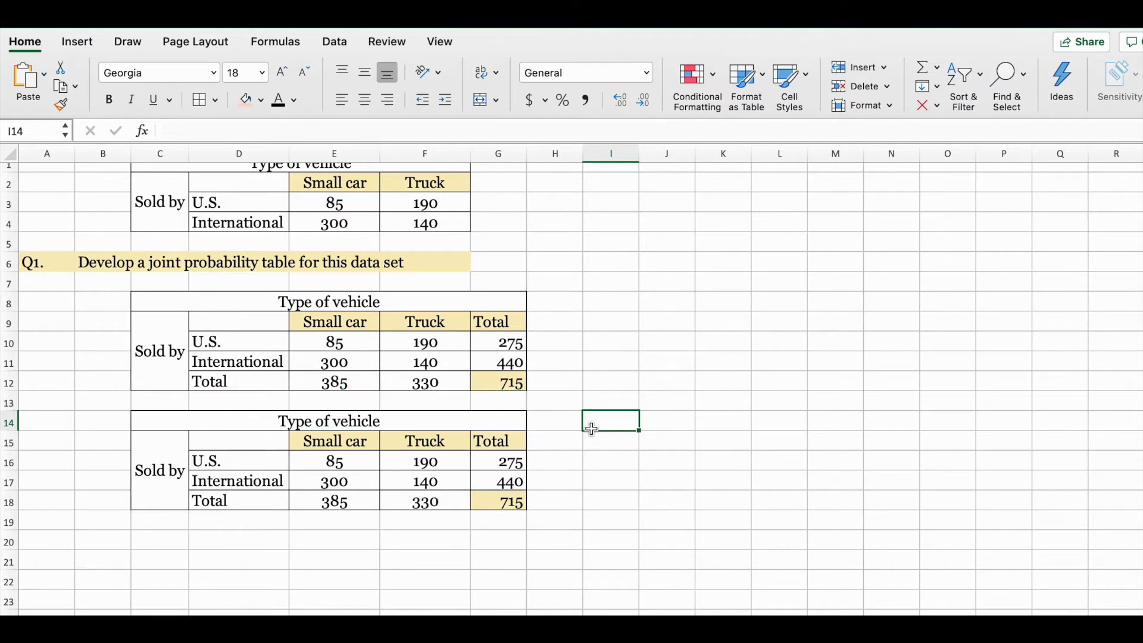
{"action": "left_click", "coordinate": [539, 474]}
Fill the four inner data cells E16:F17 of the copied table with light orange
{"action": "left_click", "coordinate": [353, 461]}
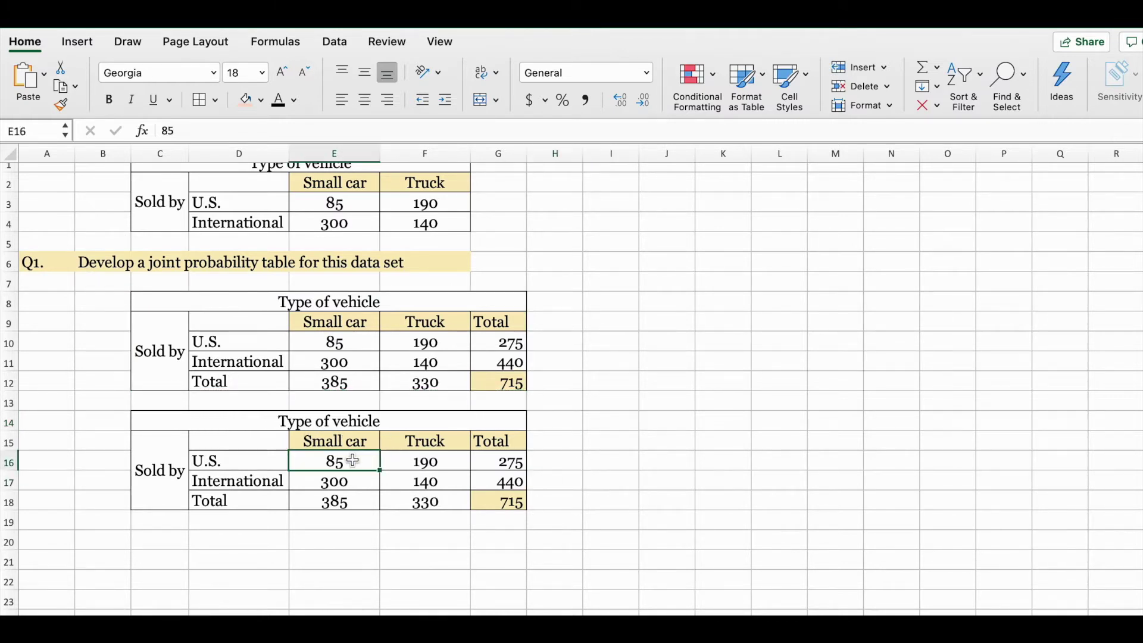
{"action": "left_click_drag", "start_coordinate": [353, 460], "coordinate": [429, 476]}
{"action": "left_click", "coordinate": [245, 100]}
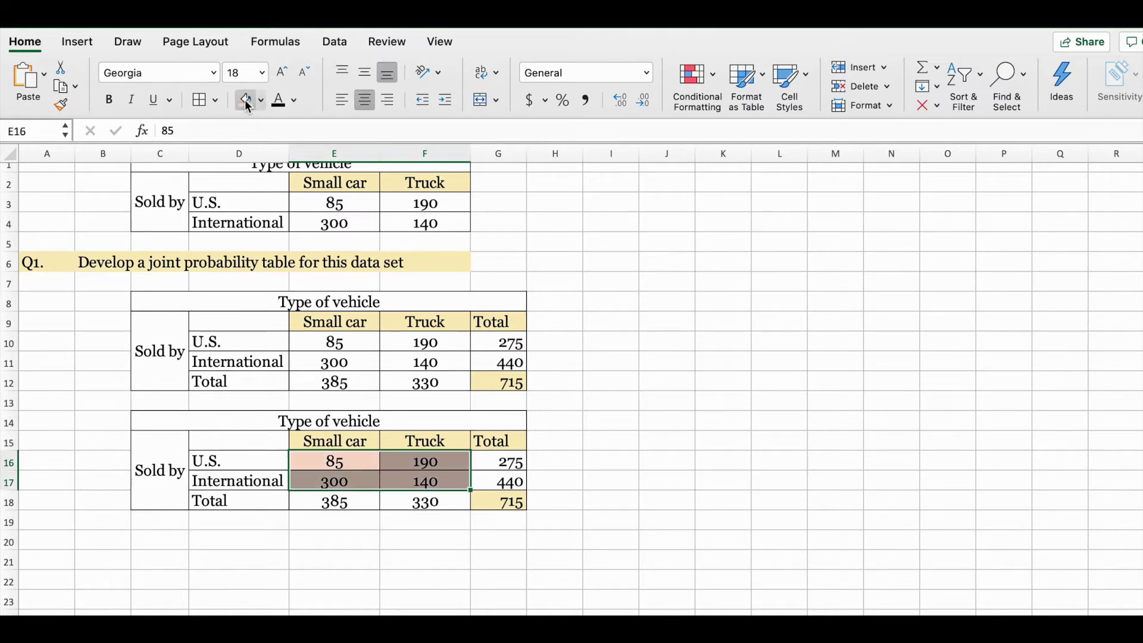
Fill the total cells G16:G18 and E18:F18 of the copied table with light orange
{"action": "key", "text": "Right"}
{"action": "key", "text": "Right"}
{"action": "key", "text": "shift+Down"}
{"action": "key", "text": "shift+Down"}
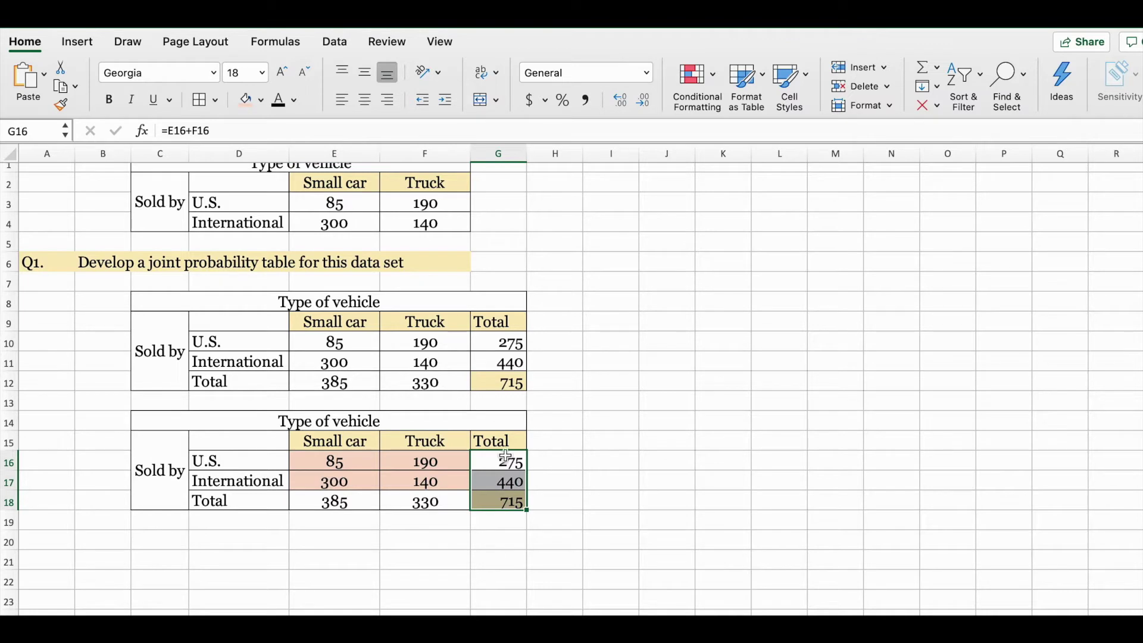
{"action": "left_click", "coordinate": [247, 100]}
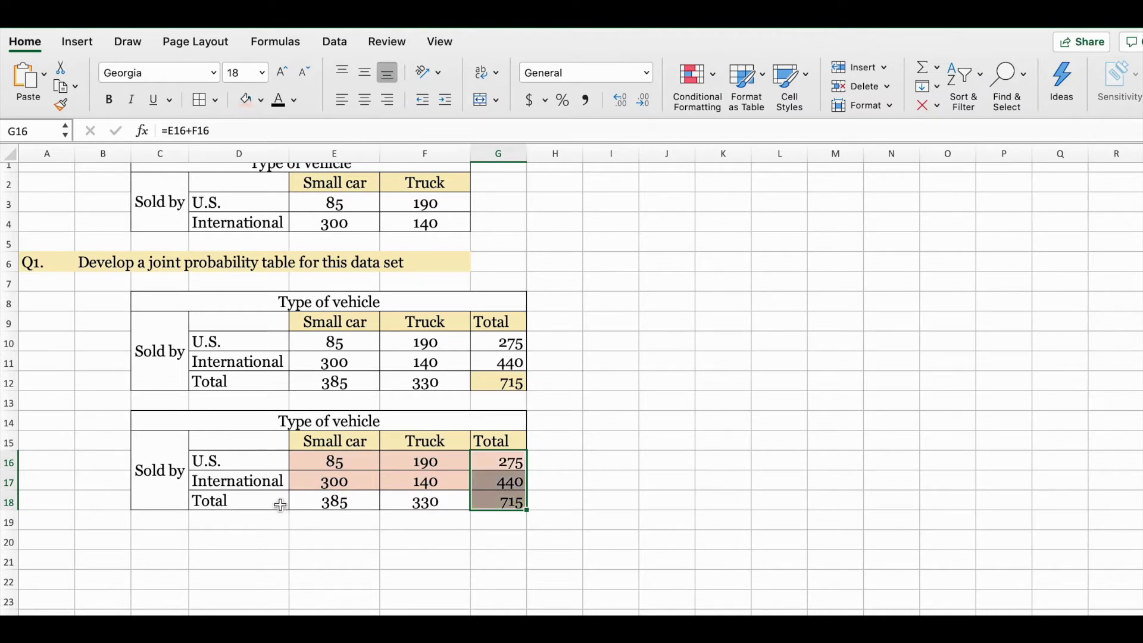
{"action": "left_click_drag", "start_coordinate": [302, 502], "coordinate": [418, 502]}
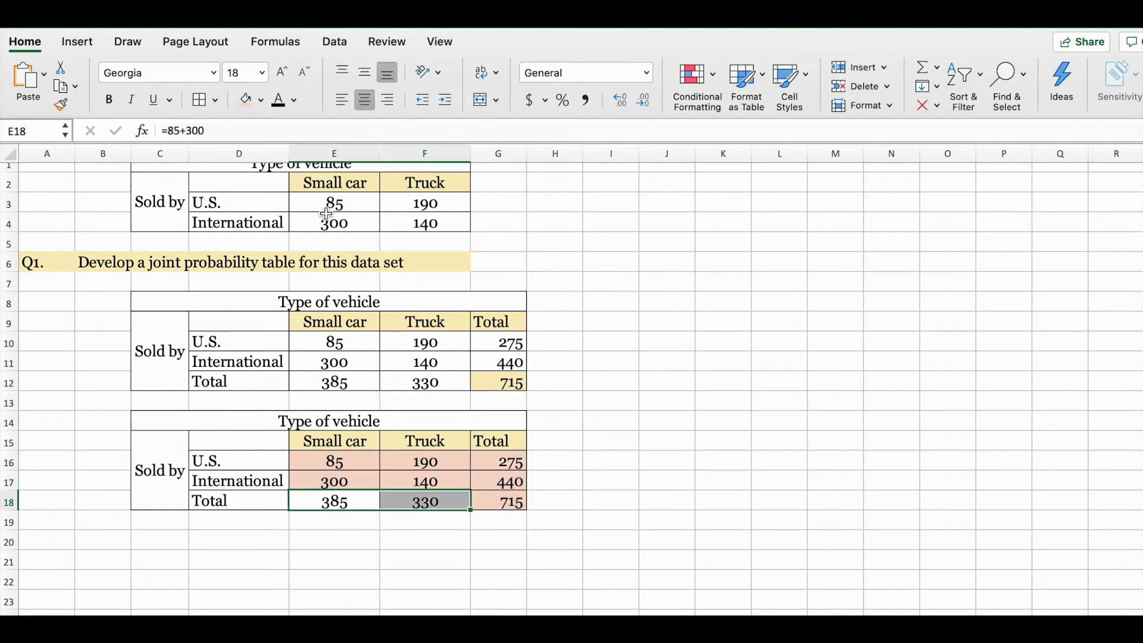
{"action": "left_click", "coordinate": [246, 100]}
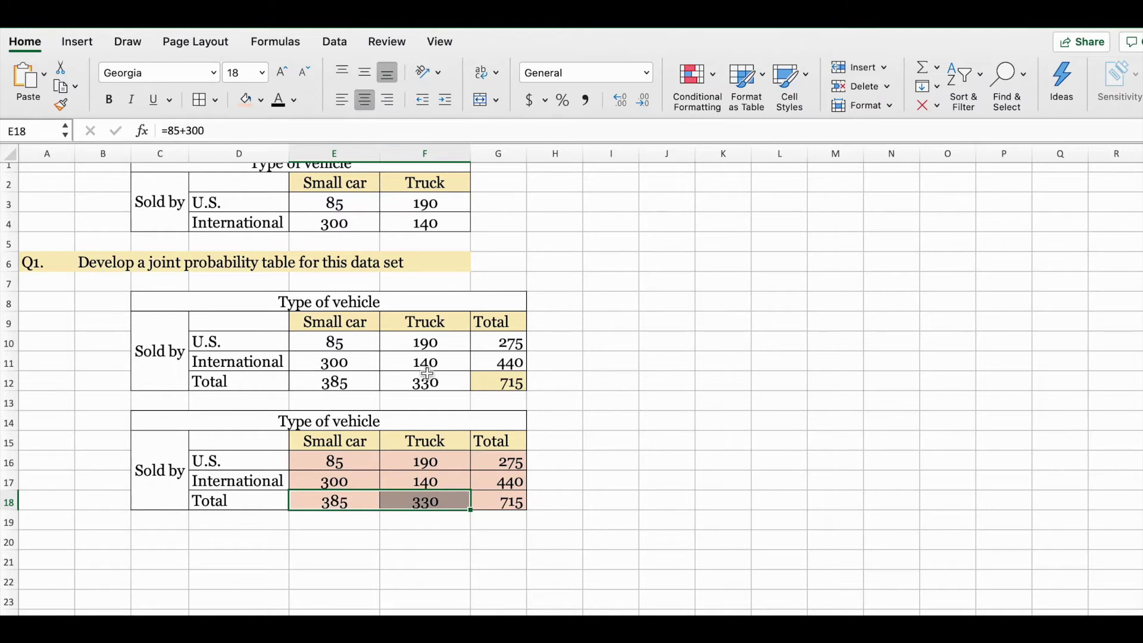
Fill the Total column cells G16:G18 and the Total row cells E18:F18 with light blue
{"action": "left_click", "coordinate": [595, 424]}
{"action": "left_click_drag", "start_coordinate": [515, 463], "coordinate": [517, 503]}
{"action": "left_click", "coordinate": [261, 100]}
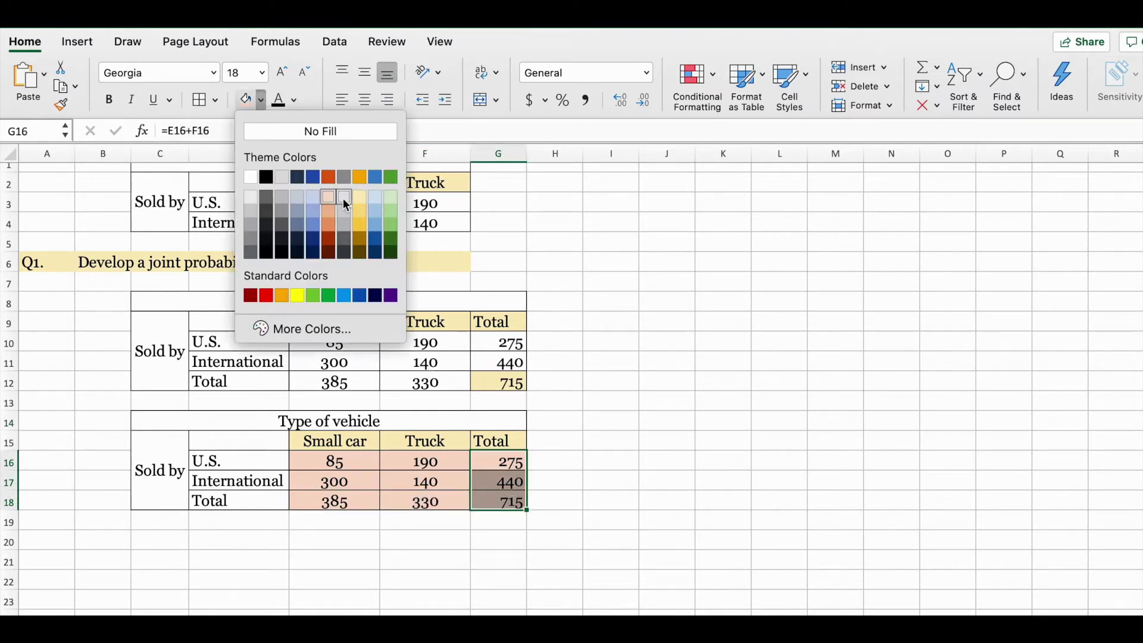
{"action": "left_click", "coordinate": [380, 199]}
{"action": "left_click_drag", "start_coordinate": [323, 495], "coordinate": [417, 499]}
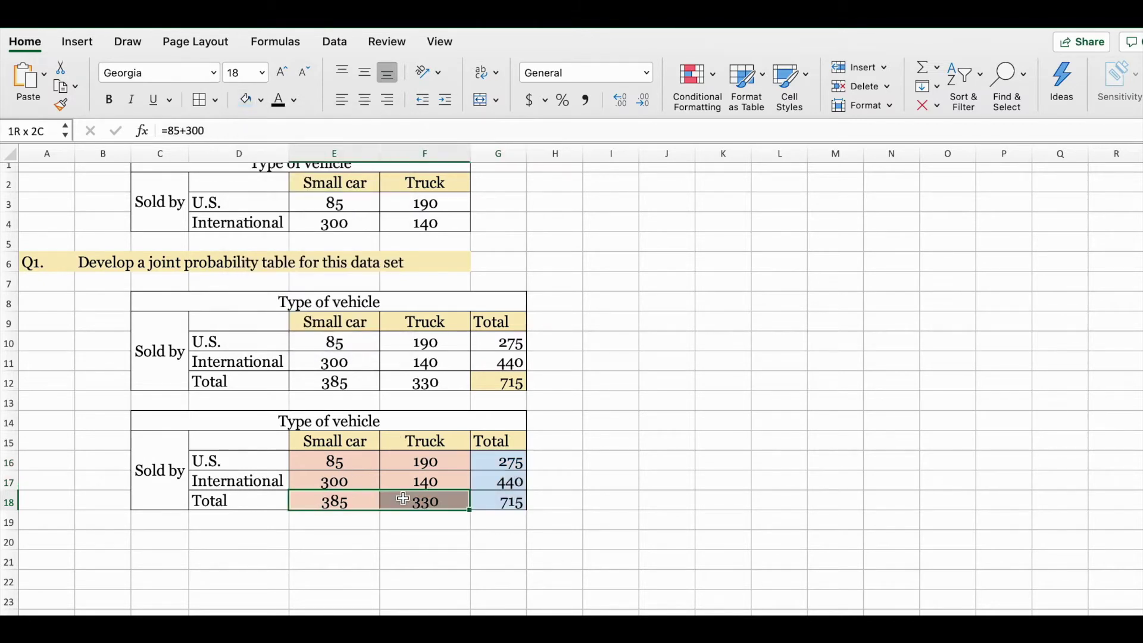
{"action": "left_click", "coordinate": [246, 99]}
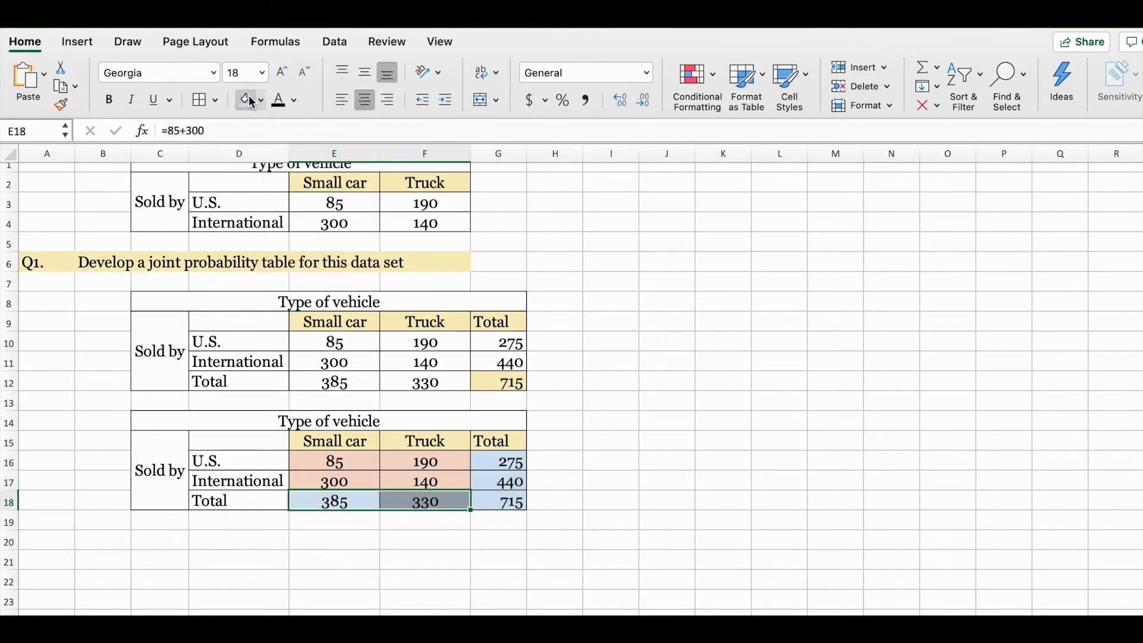
{"action": "left_click", "coordinate": [635, 457]}
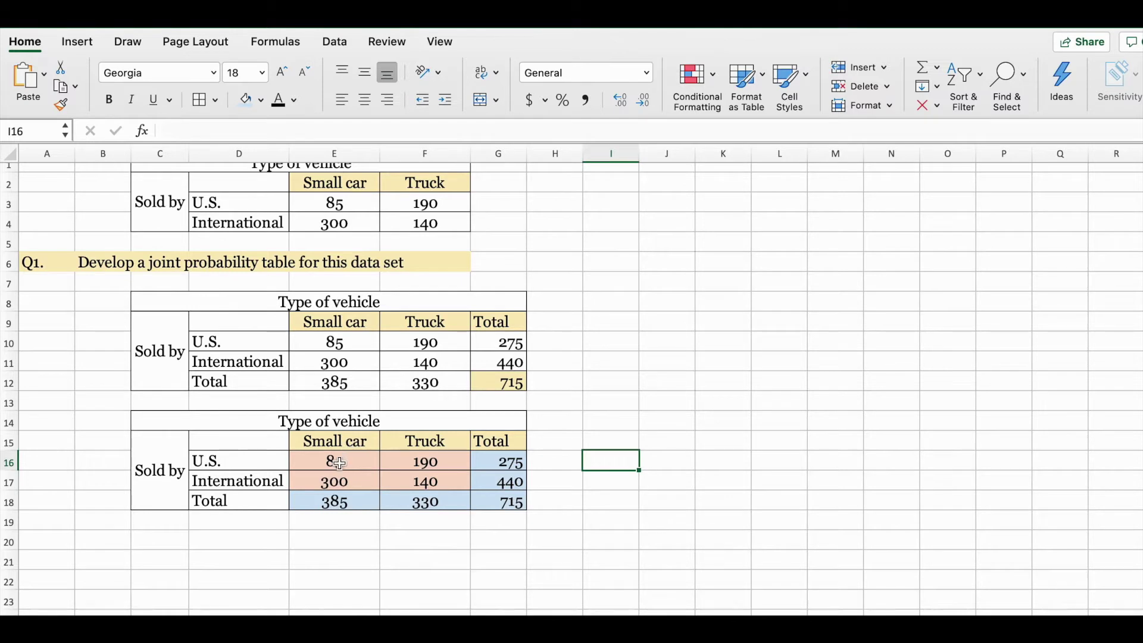
Calculate the U.S. joint probabilities, entering =85/715 in E16 for small cars and =190/715 in F16 for trucks
{"action": "left_click", "coordinate": [354, 463]}
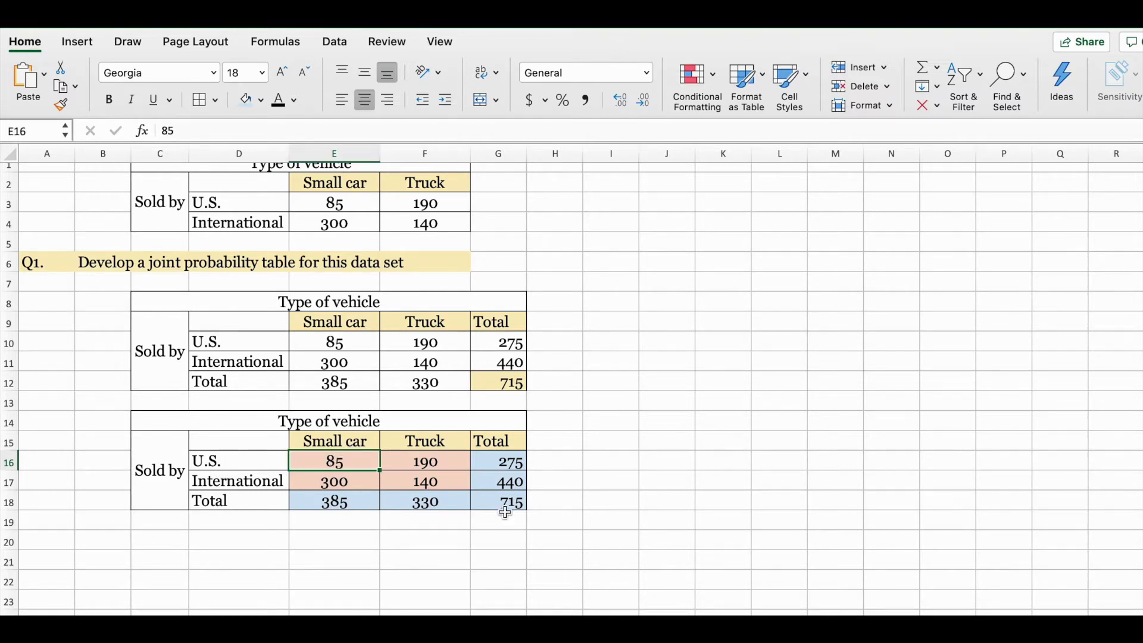
{"action": "type", "text": "=85/715"}
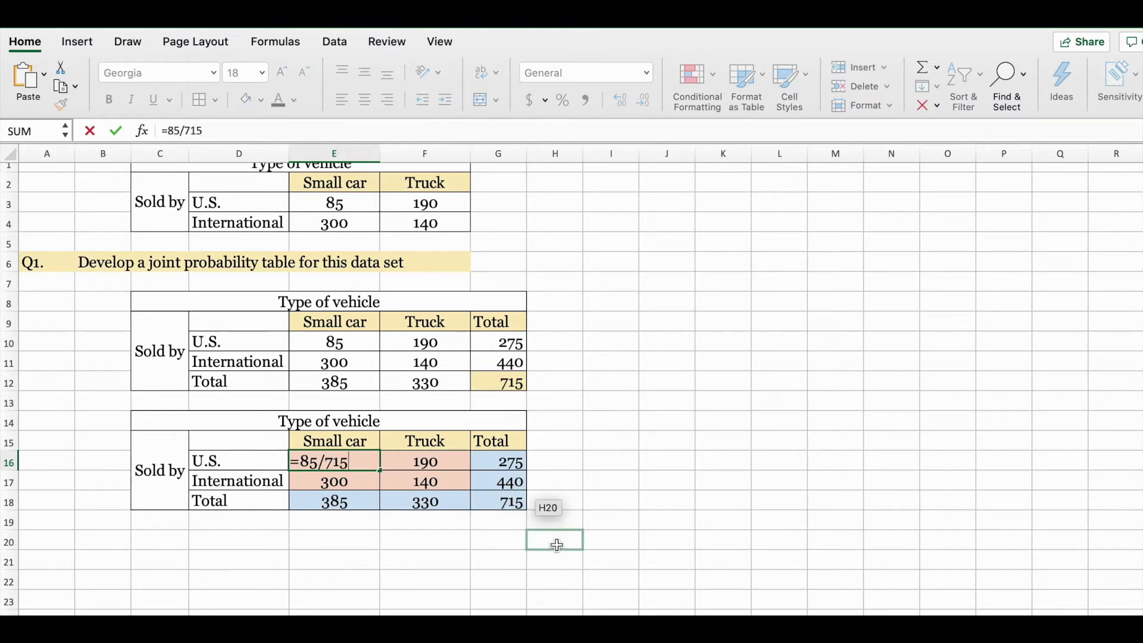
{"action": "key", "text": "Return"}
{"action": "left_click", "coordinate": [448, 460]}
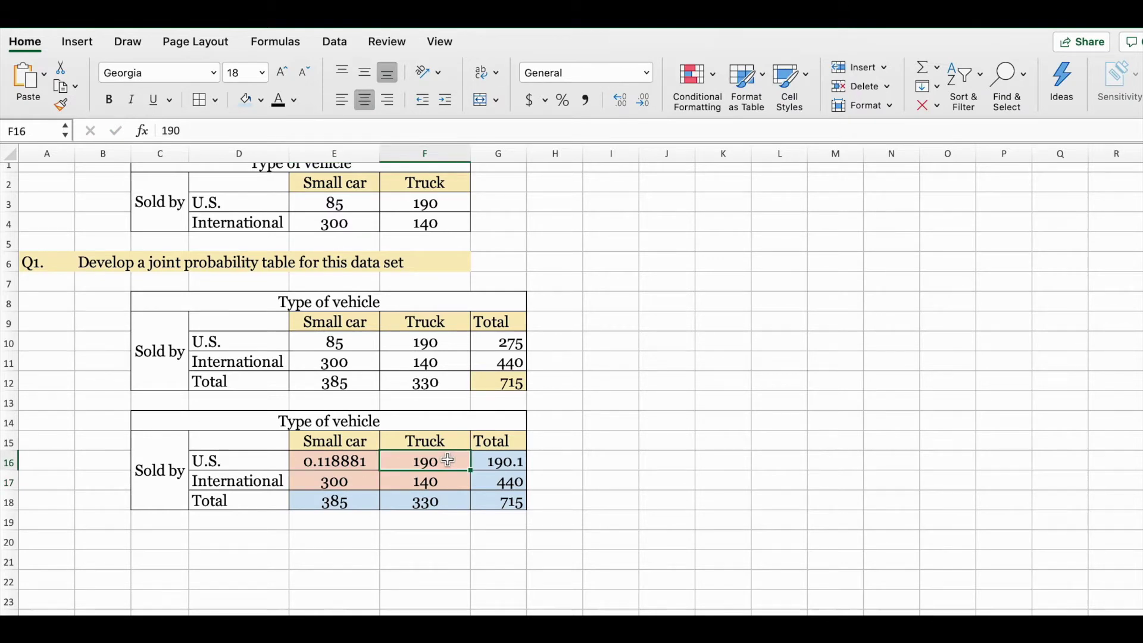
{"action": "type", "text": "=19"}
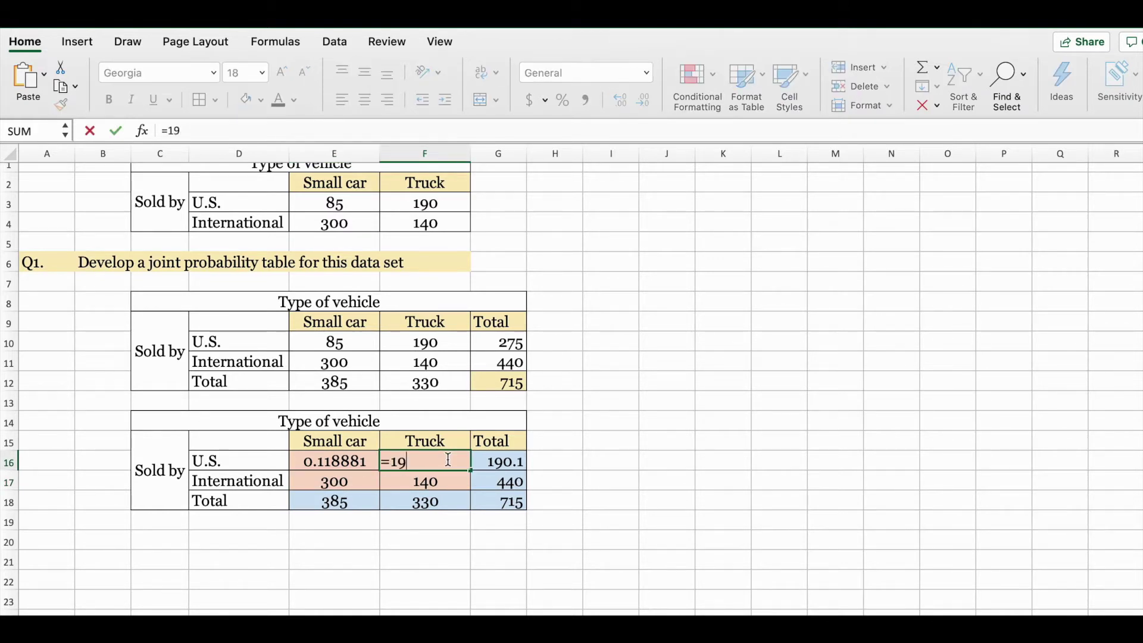
{"action": "type", "text": "0/715"}
{"action": "key", "text": "Return"}
Calculate the International joint probabilities, entering =300/715 in E17 for small cars and =140/715 in F17 for trucks
{"action": "left_click", "coordinate": [337, 477]}
{"action": "type", "text": "=30"}
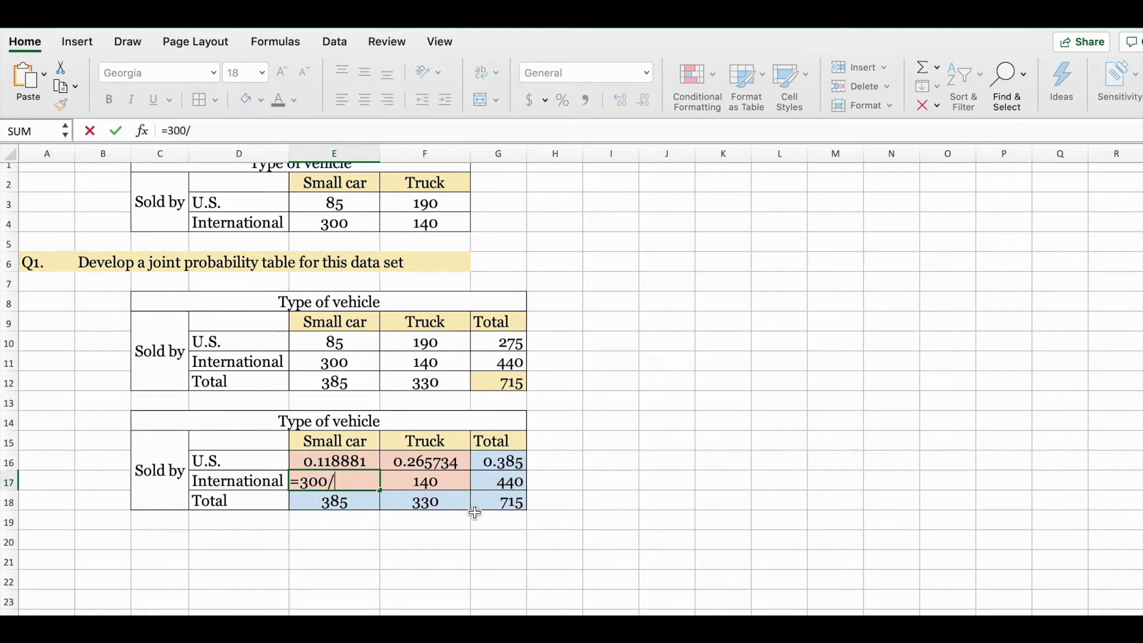
{"action": "type", "text": "0/715"}
{"action": "key", "text": "Return"}
{"action": "left_click", "coordinate": [448, 487]}
{"action": "type", "text": "=140"}
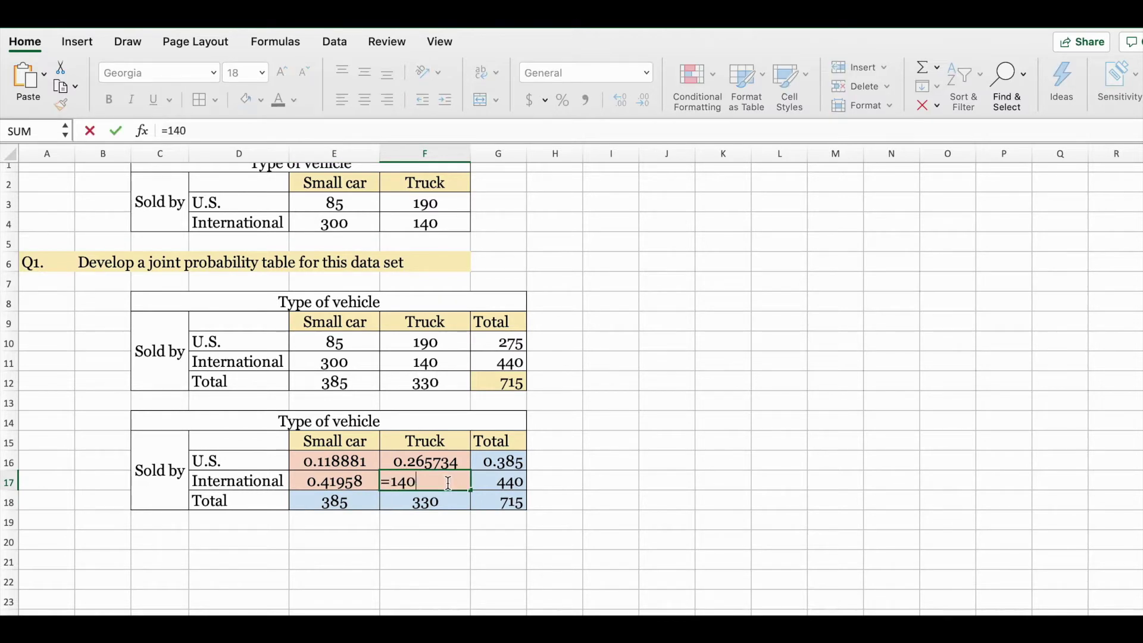
{"action": "type", "text": "/715"}
{"action": "key", "text": "Return"}
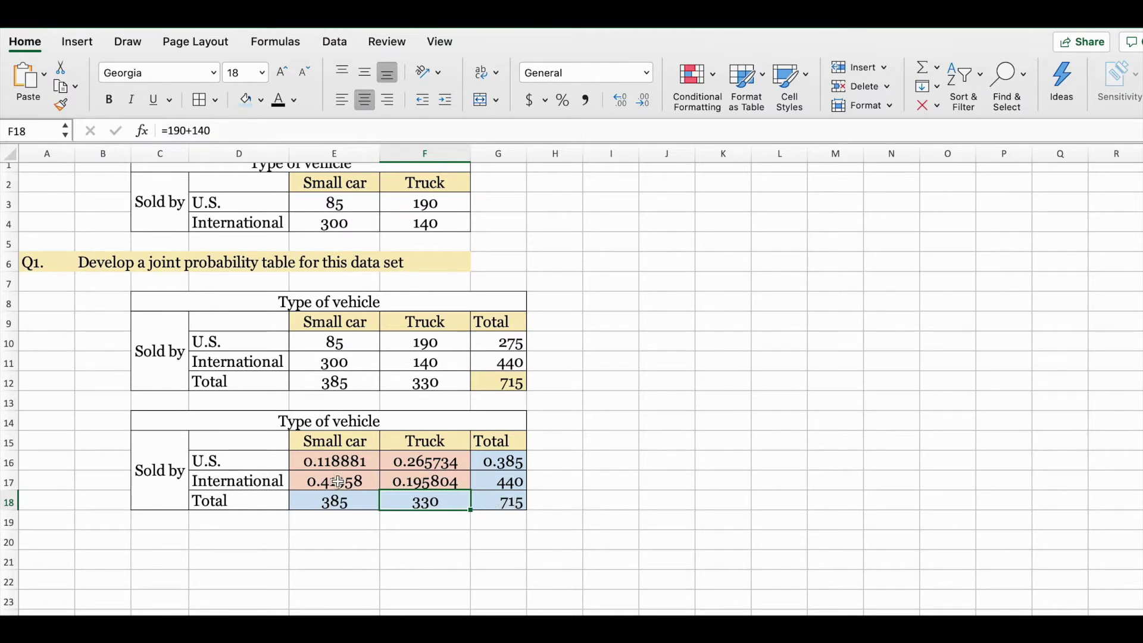
{"action": "left_click", "coordinate": [504, 509]}
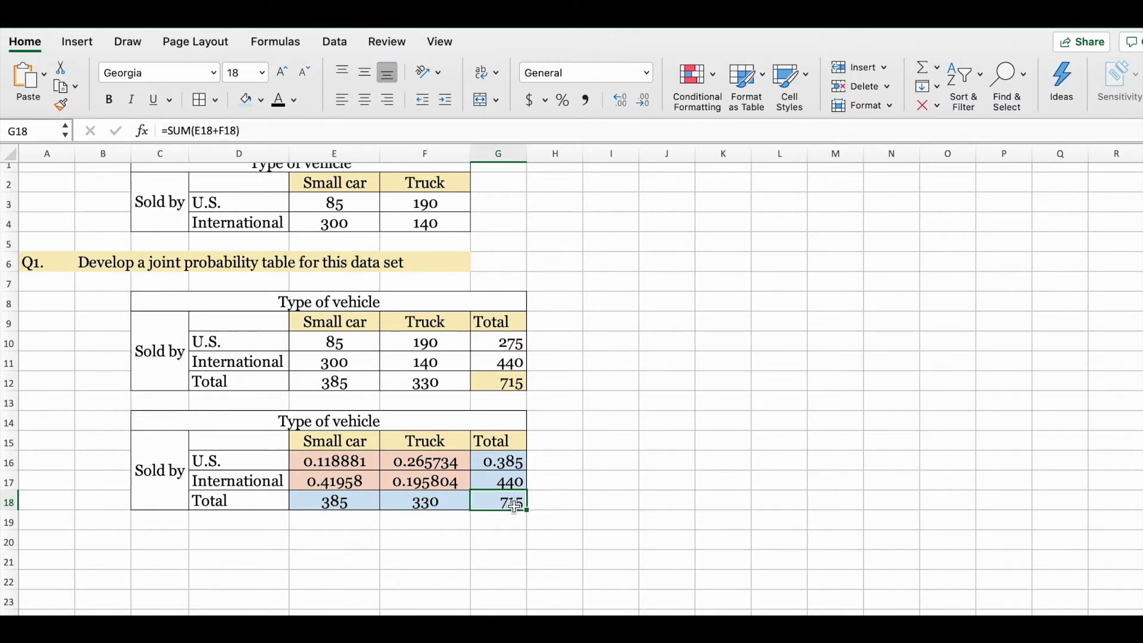
{"action": "left_click_drag", "start_coordinate": [330, 501], "coordinate": [493, 502]}
{"action": "left_click", "coordinate": [489, 469]}
Format the joint probabilities in E16:F17 to show four decimal places
{"action": "left_click_drag", "start_coordinate": [331, 464], "coordinate": [406, 482]}
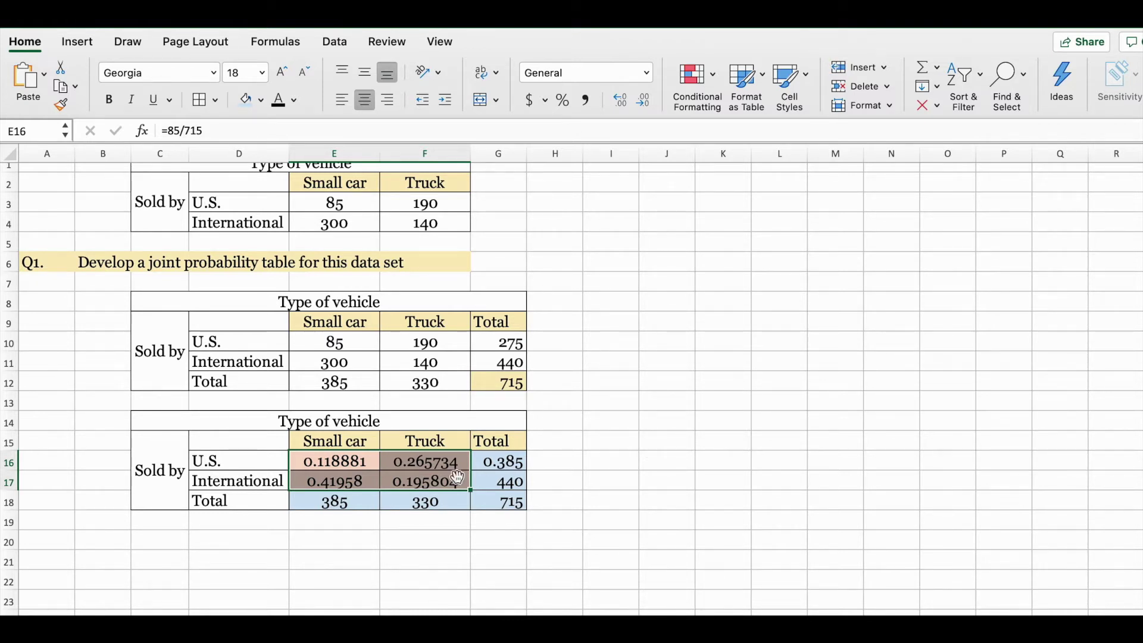
{"action": "left_click", "coordinate": [645, 102]}
{"action": "left_click", "coordinate": [646, 103]}
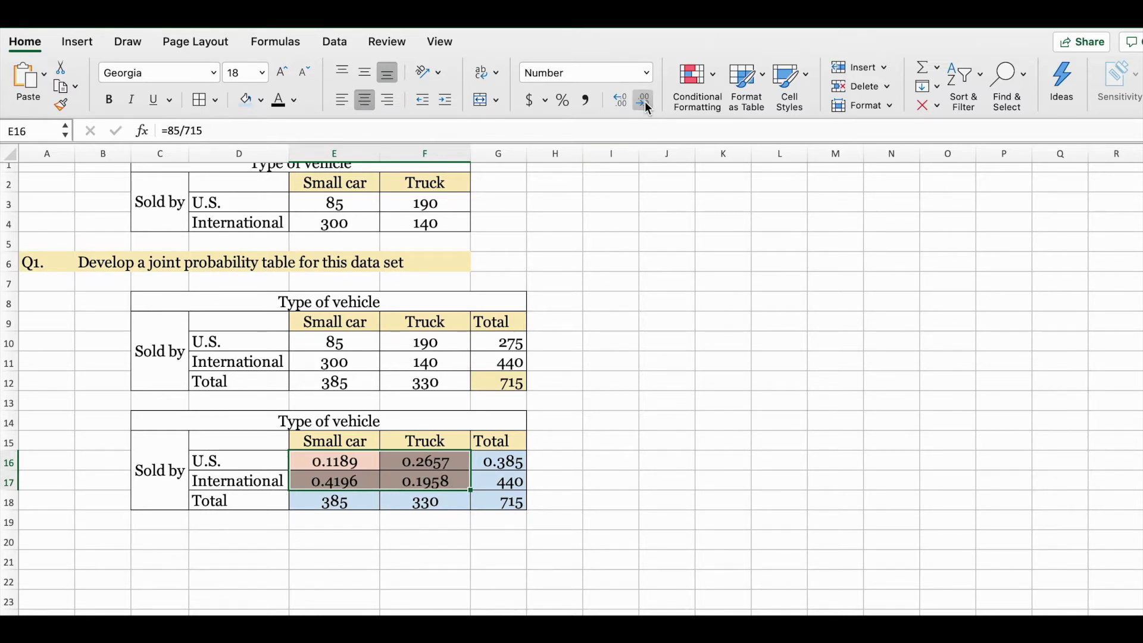
{"action": "left_click", "coordinate": [615, 101]}
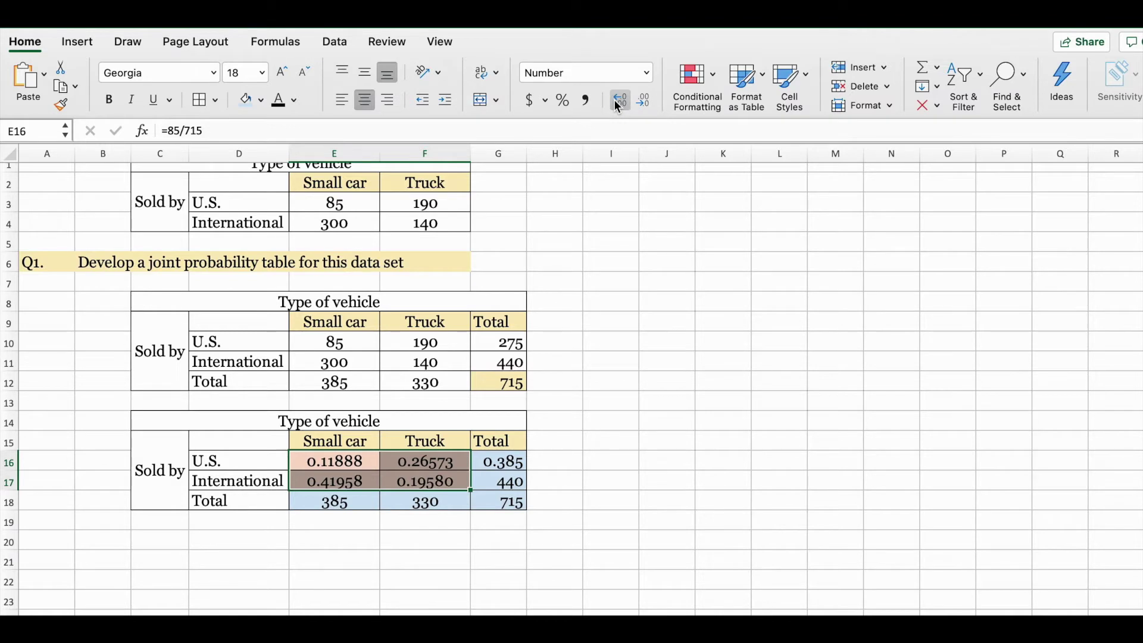
{"action": "left_click", "coordinate": [644, 101]}
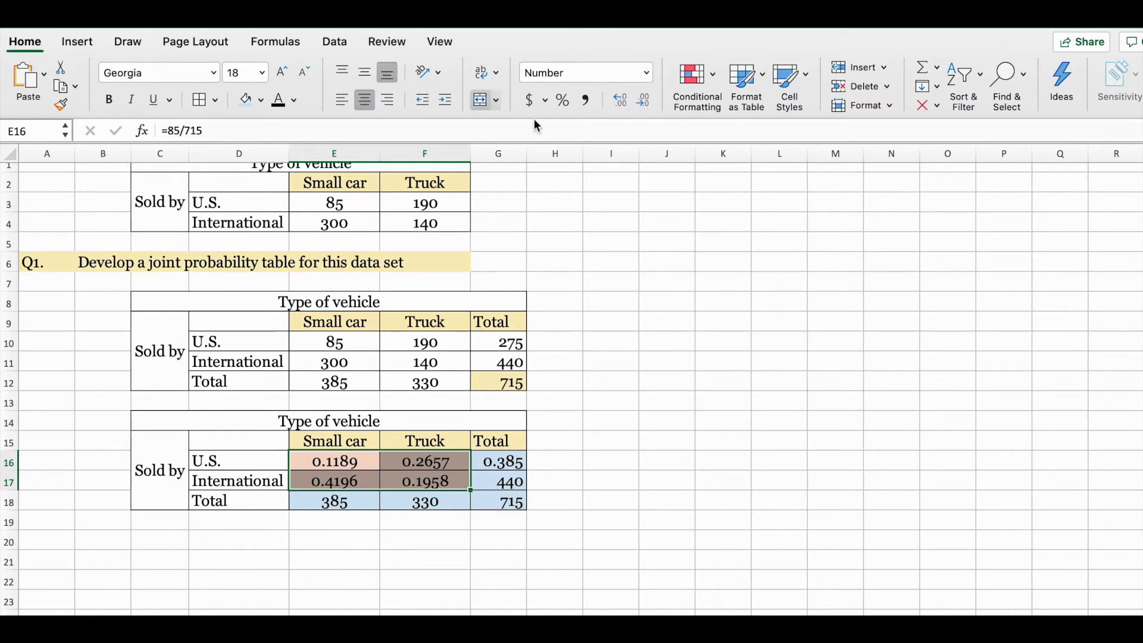
{"action": "left_click", "coordinate": [639, 107]}
{"action": "left_click", "coordinate": [621, 100]}
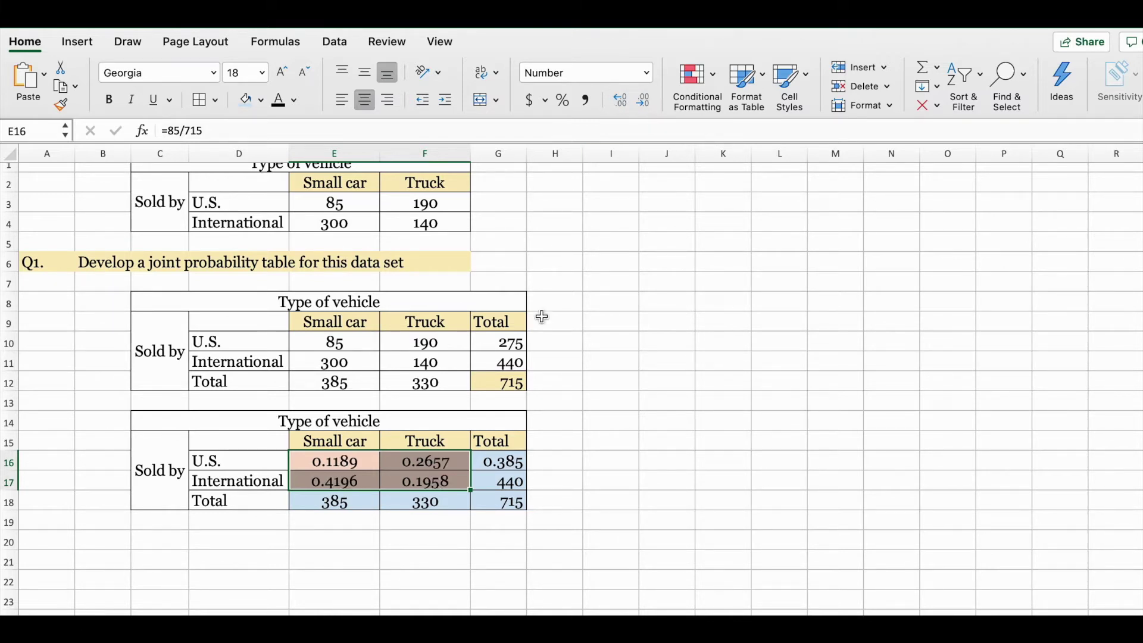
{"action": "left_click", "coordinate": [596, 437]}
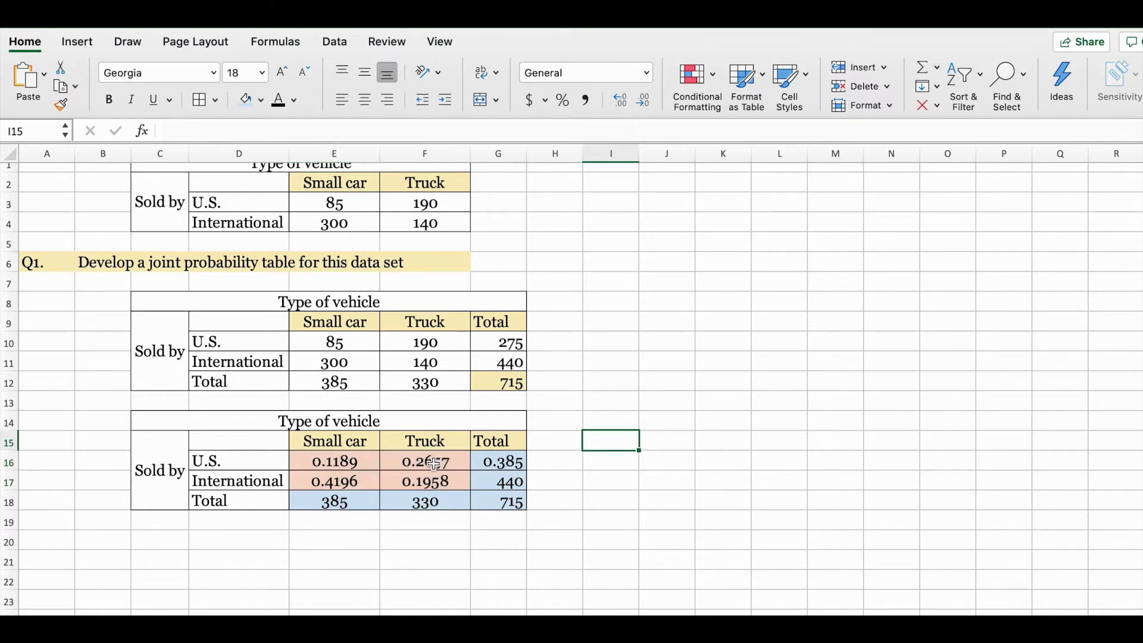
{"action": "left_click", "coordinate": [501, 464]}
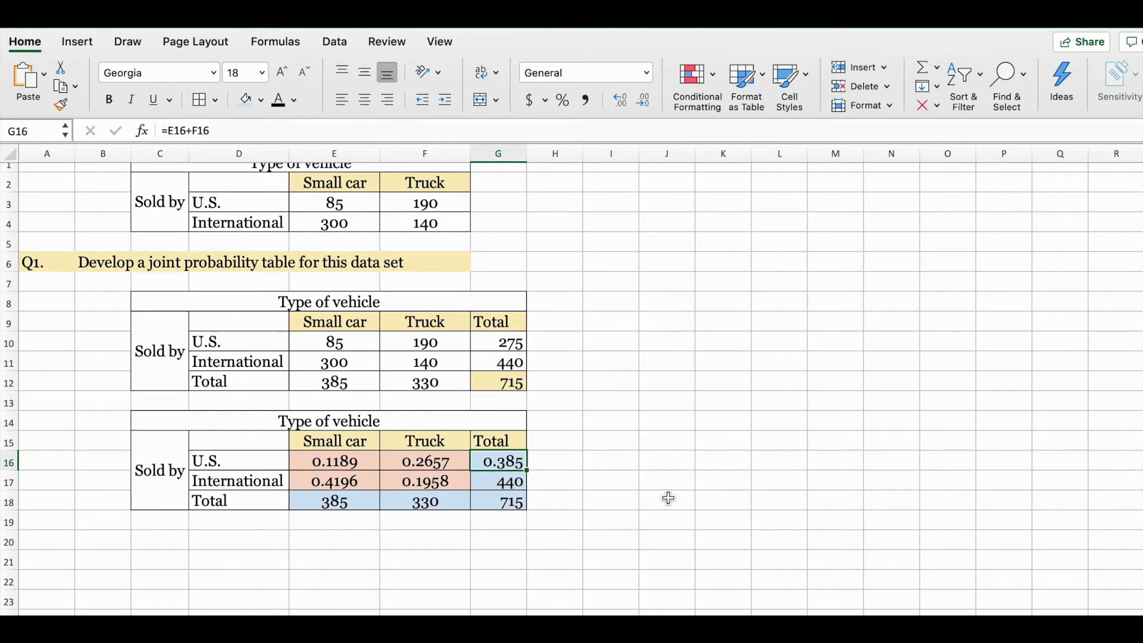
Calculate the Total column probabilities from the counts, entering =275/715 in G16 for U.S. and =440/715 in G17 for International
{"action": "key", "text": "Delete"}
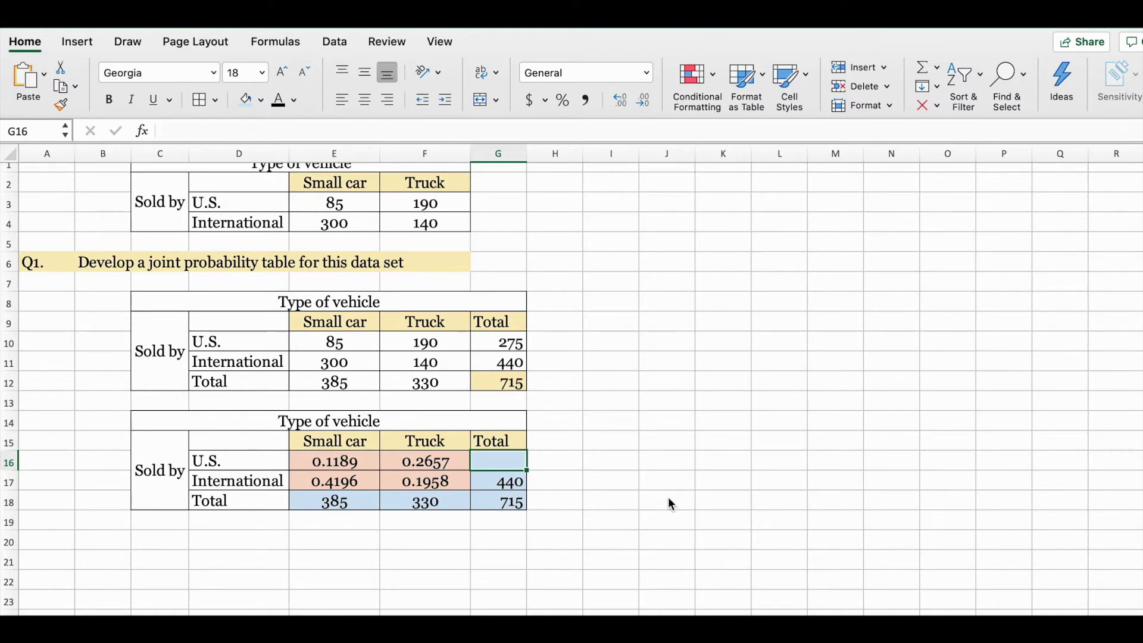
{"action": "left_click", "coordinate": [520, 344]}
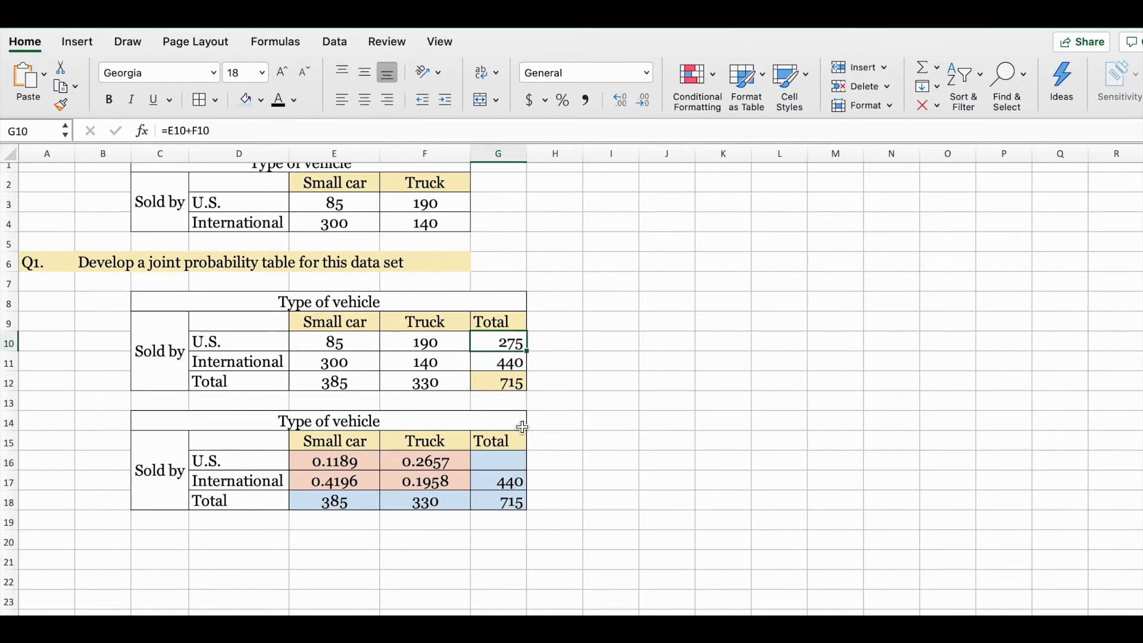
{"action": "left_click", "coordinate": [508, 465]}
{"action": "type", "text": "="}
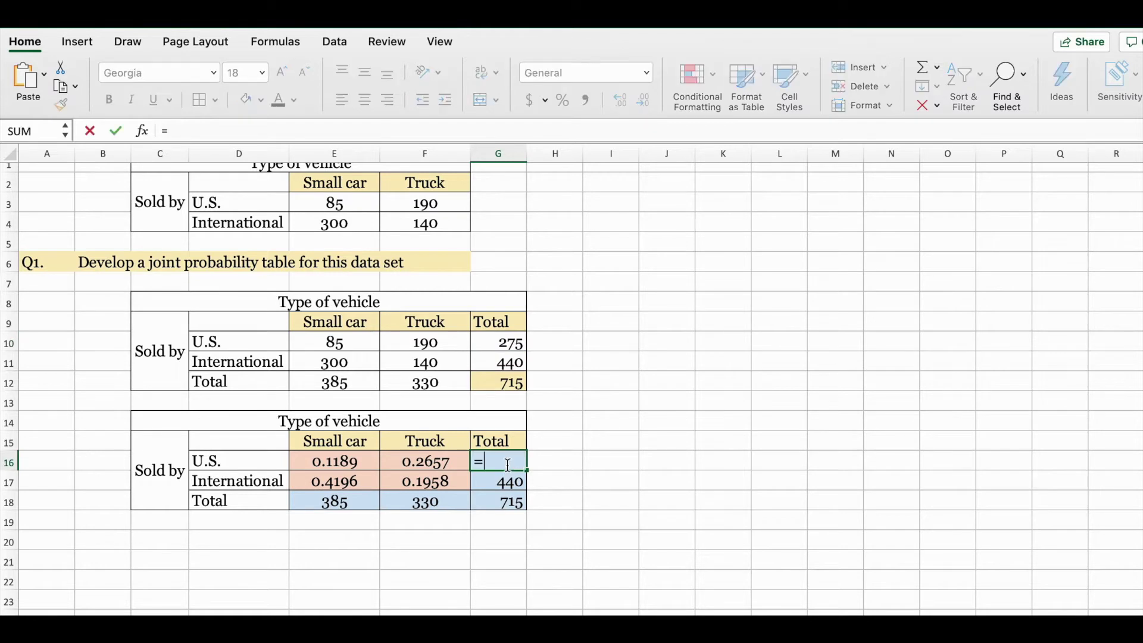
{"action": "type", "text": "275/715"}
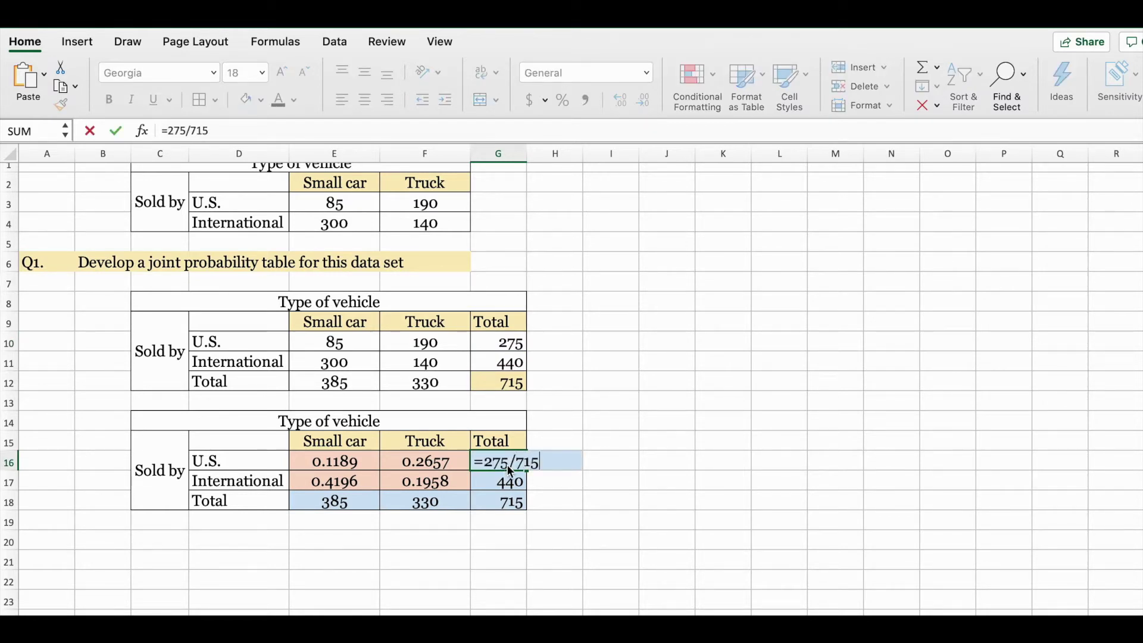
{"action": "key", "text": "Return"}
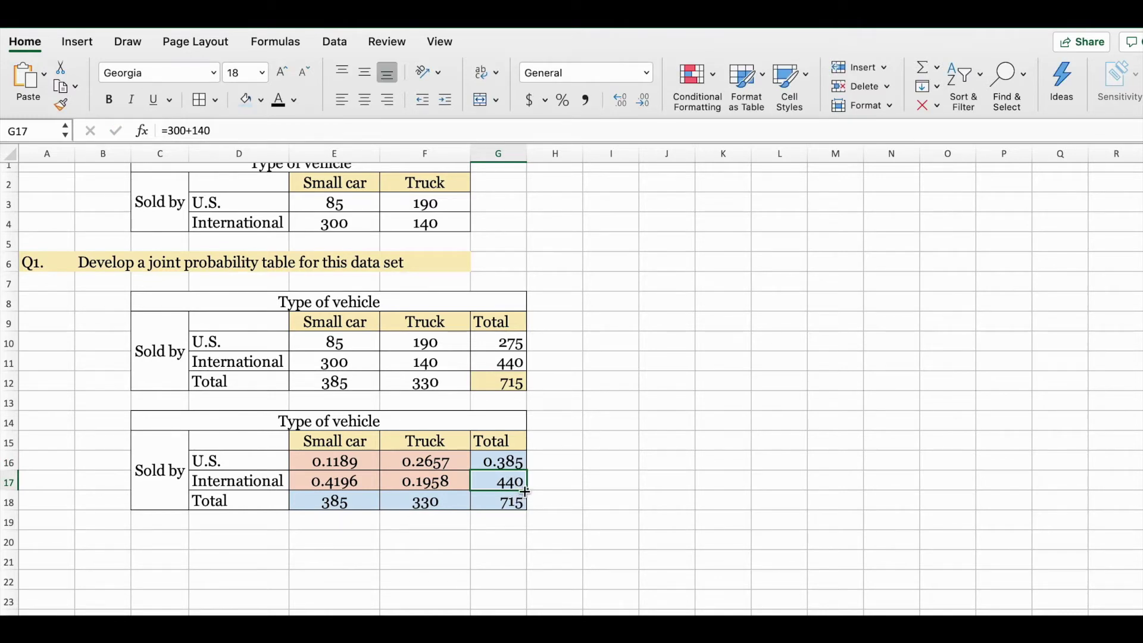
{"action": "type", "text": "=44"}
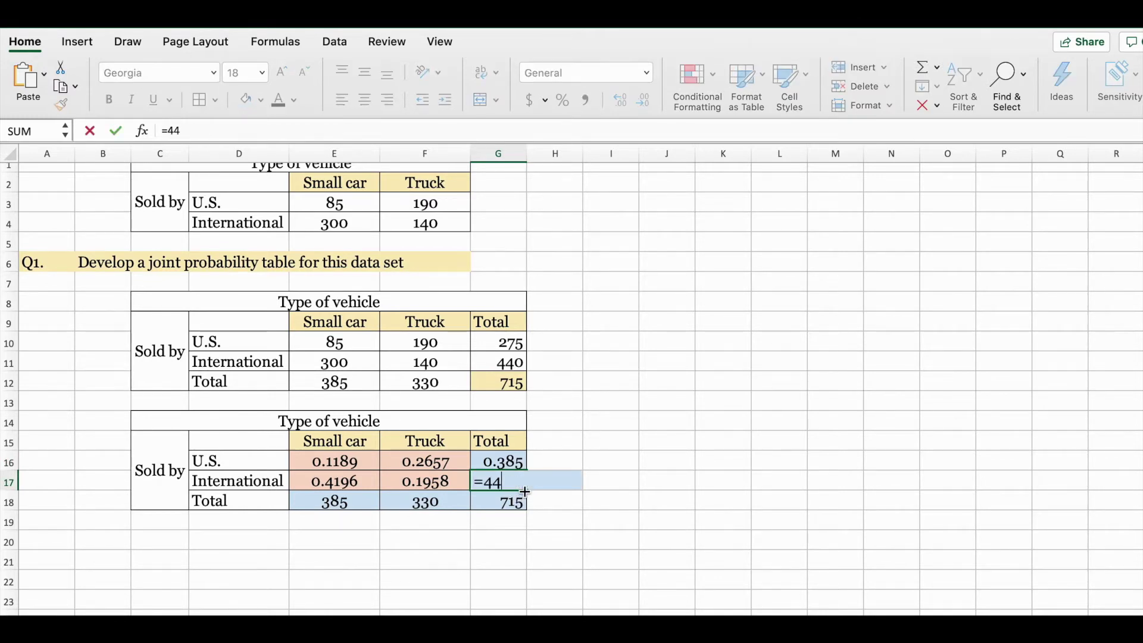
{"action": "type", "text": "0/715"}
{"action": "key", "text": "Return"}
Total the U.S. joint probabilities by entering =SUM(E16:F16) in G16
{"action": "key", "text": "Up"}
{"action": "key", "text": "Up"}
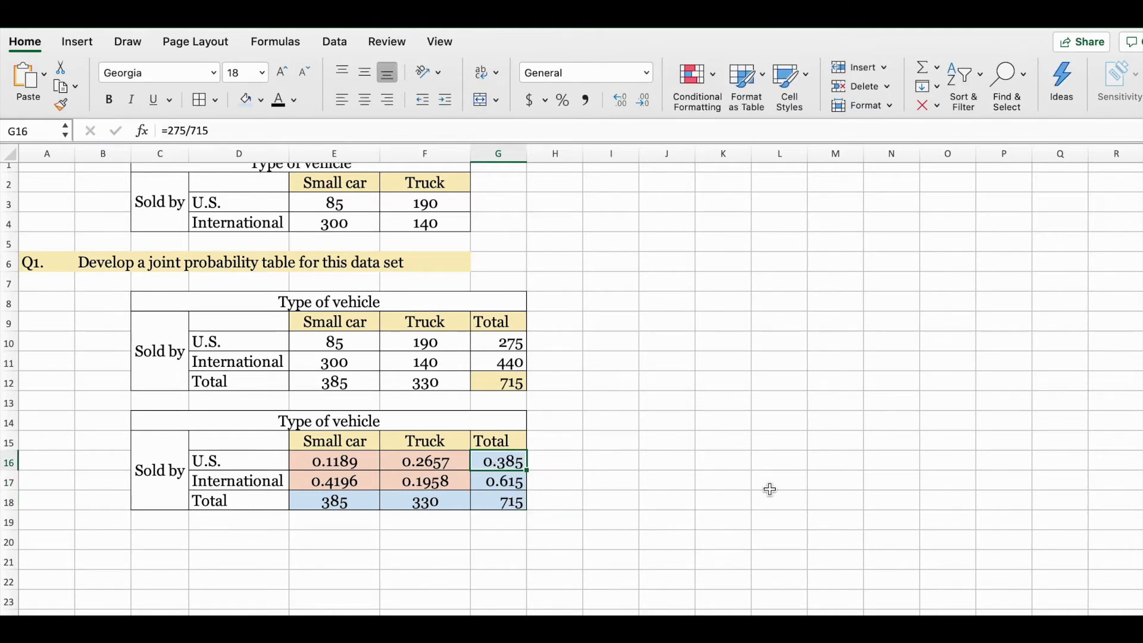
{"action": "type", "text": "=s"}
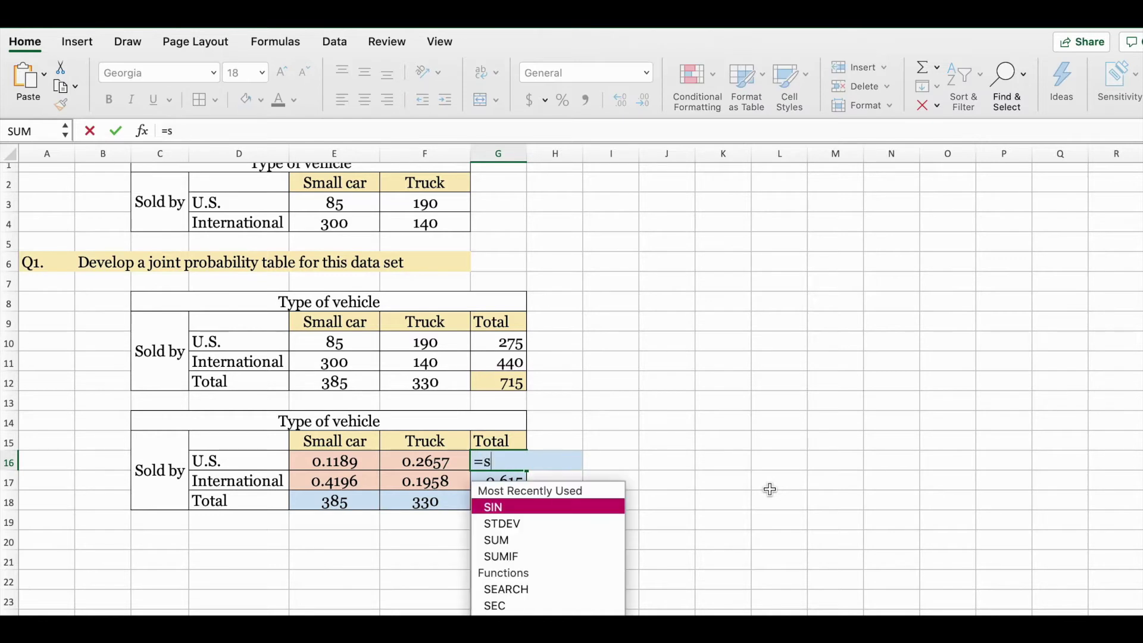
{"action": "type", "text": "um("}
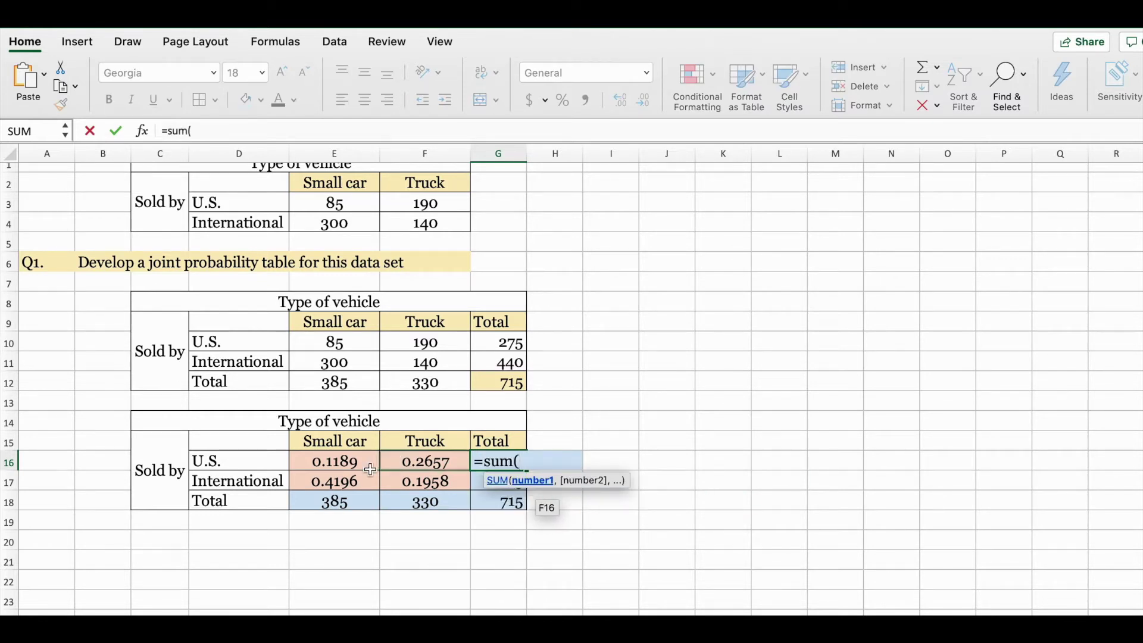
{"action": "left_click", "coordinate": [333, 461]}
{"action": "left_click_drag", "start_coordinate": [334, 462], "coordinate": [411, 463]}
{"action": "type", "text": ")"}
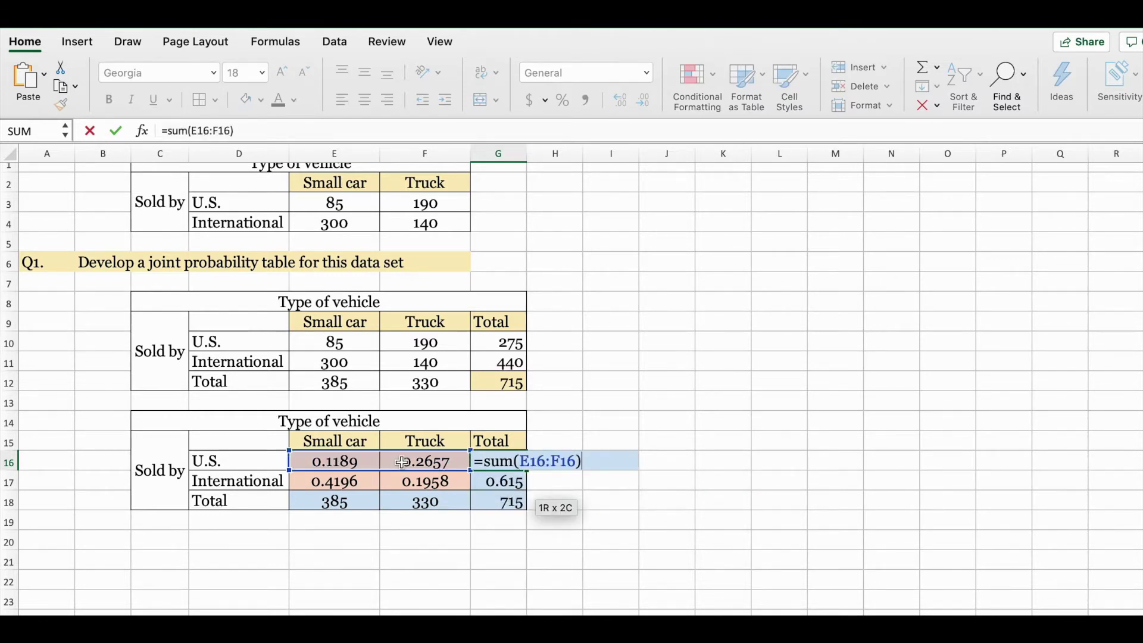
{"action": "key", "text": "Return"}
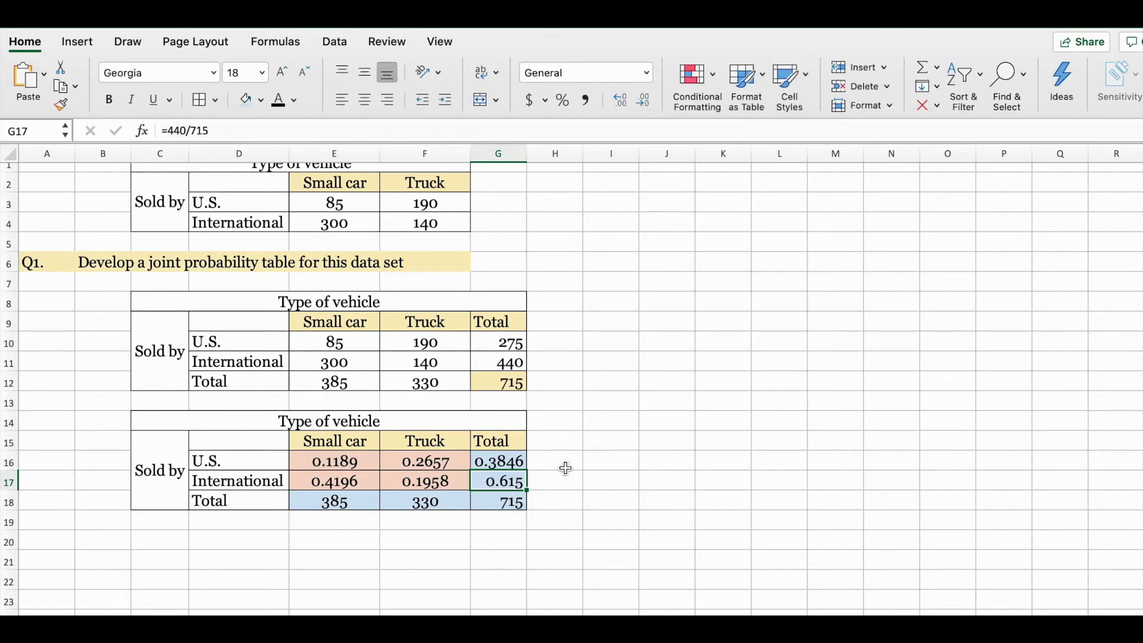
Total the International joint probabilities by entering =SUM(E17:F17) in G17
{"action": "type", "text": "="}
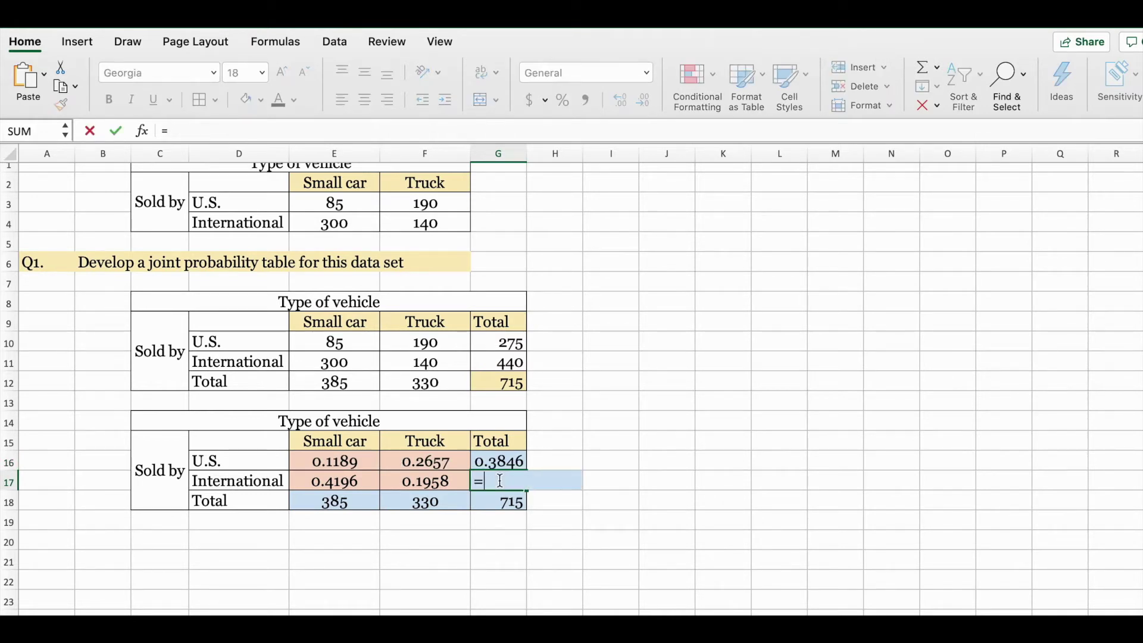
{"action": "type", "text": "sum("}
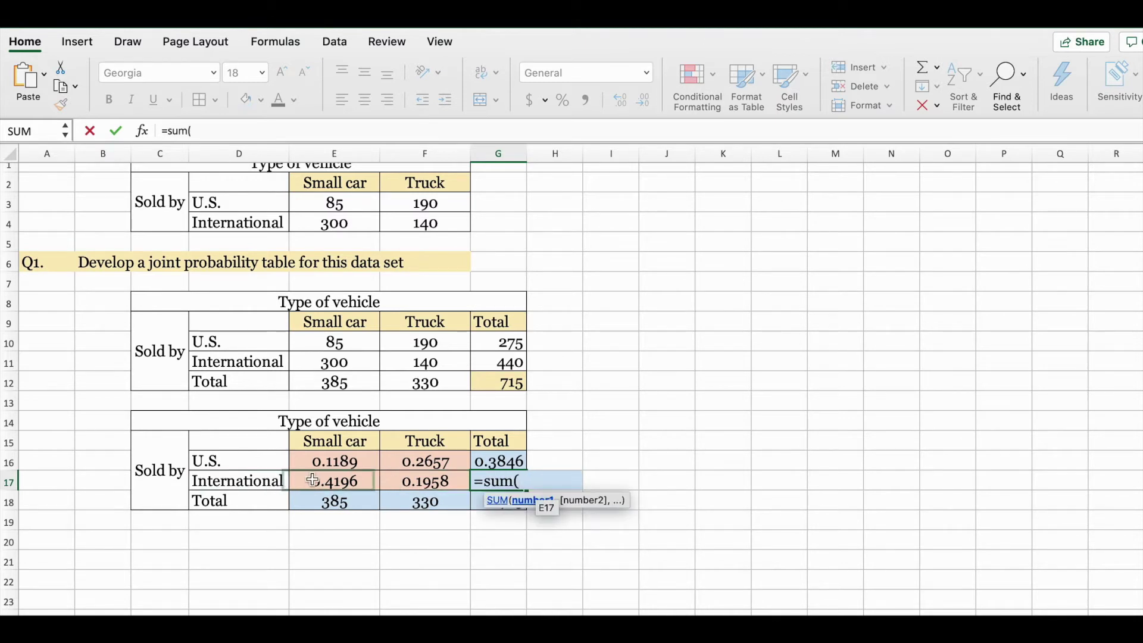
{"action": "left_click_drag", "start_coordinate": [315, 480], "coordinate": [410, 480]}
{"action": "key", "text": "Return"}
Format the U.S. total probability in G16 to show four decimal places
{"action": "left_click", "coordinate": [512, 462]}
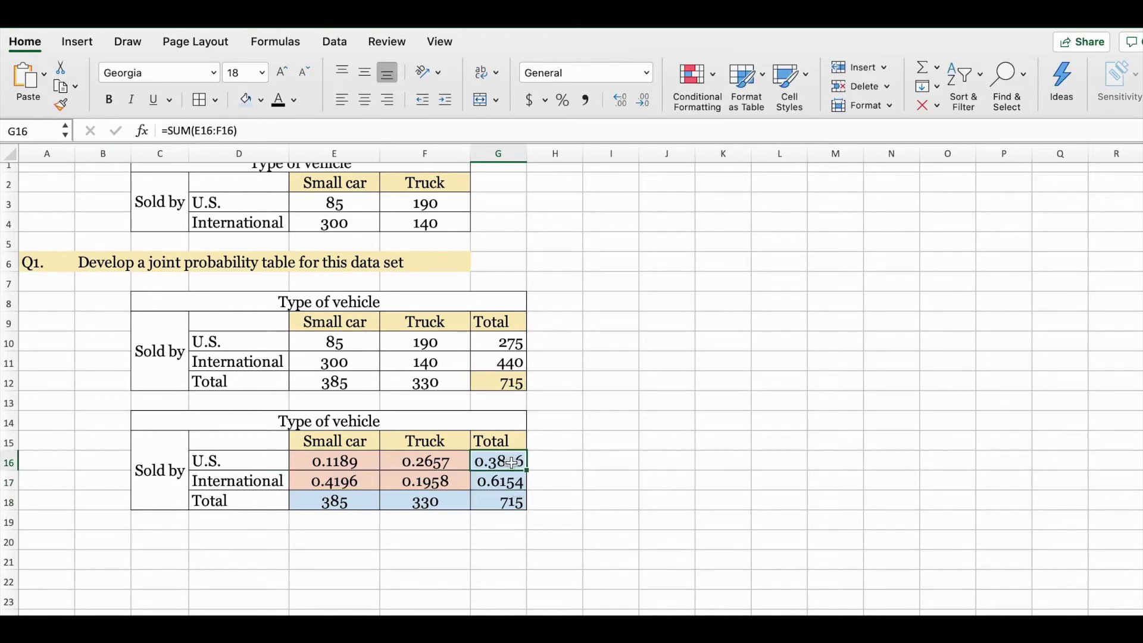
{"action": "left_click", "coordinate": [620, 100]}
{"action": "left_click", "coordinate": [644, 102]}
{"action": "left_click", "coordinate": [645, 103]}
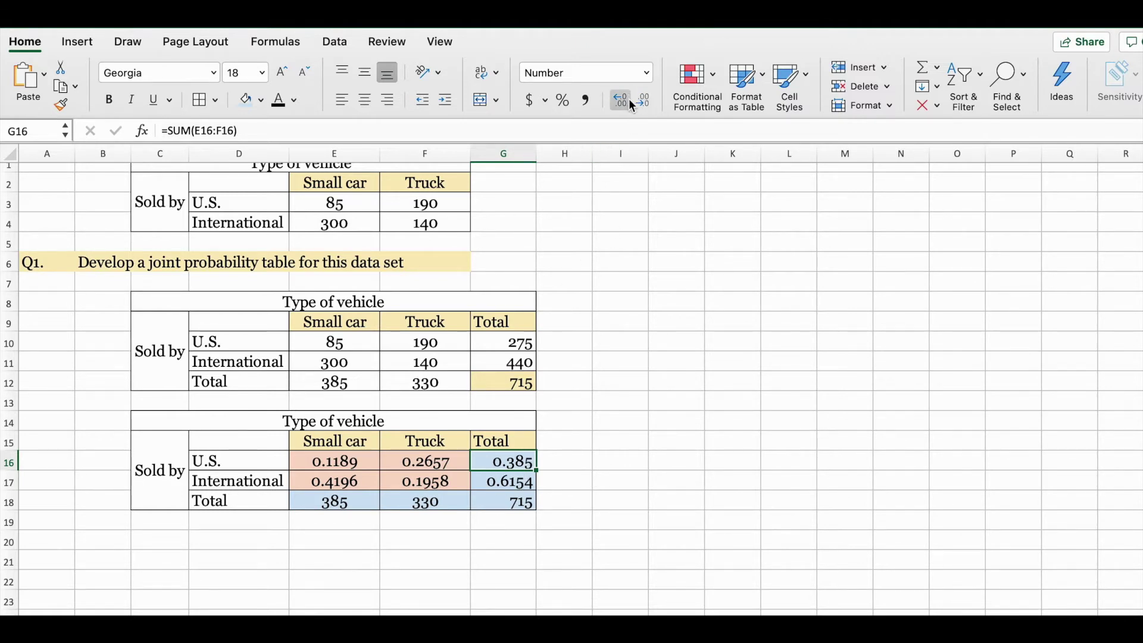
{"action": "left_click", "coordinate": [620, 100]}
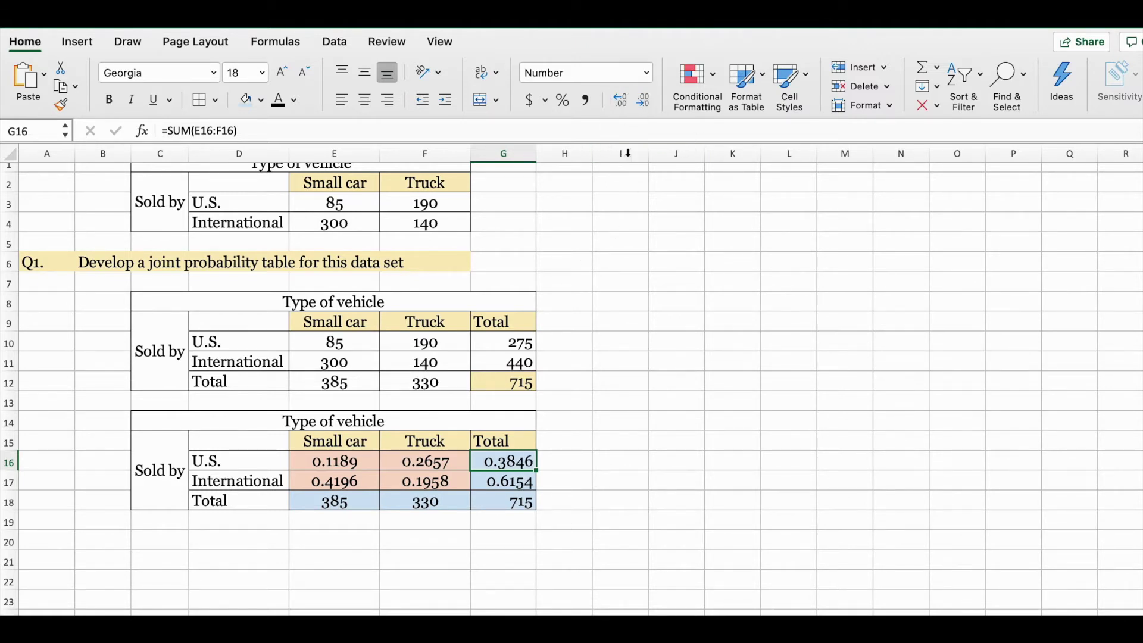
{"action": "left_click", "coordinate": [679, 442]}
Replace the small car total in E18 with the sum of its joint probabilities, =SUM(E16:E17)
{"action": "left_click", "coordinate": [314, 500]}
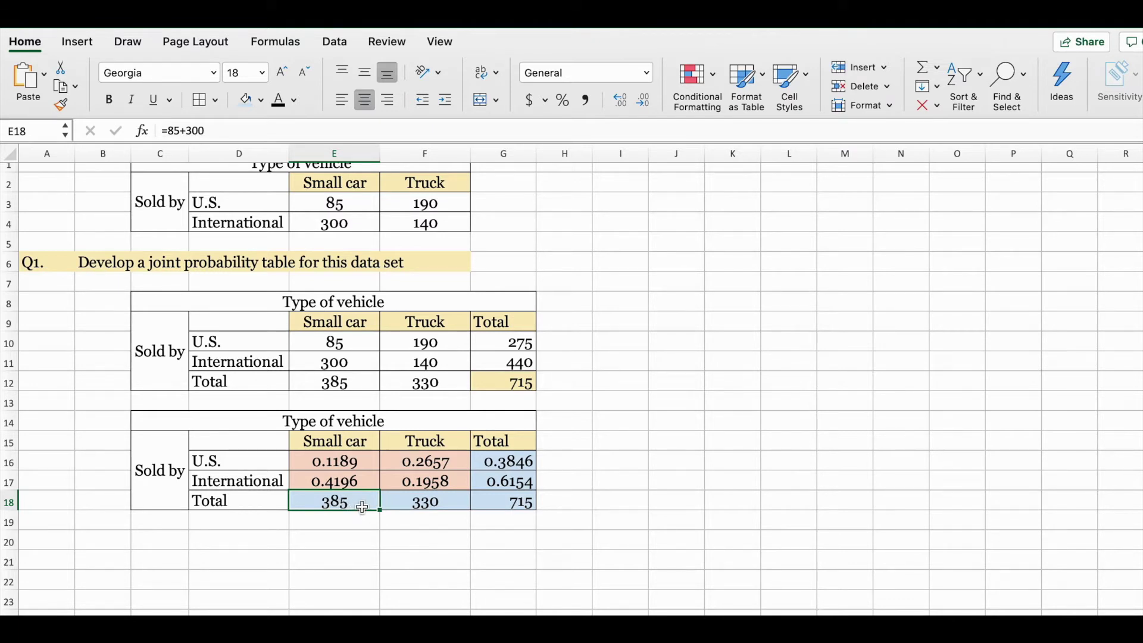
{"action": "left_click_drag", "start_coordinate": [345, 462], "coordinate": [341, 480]}
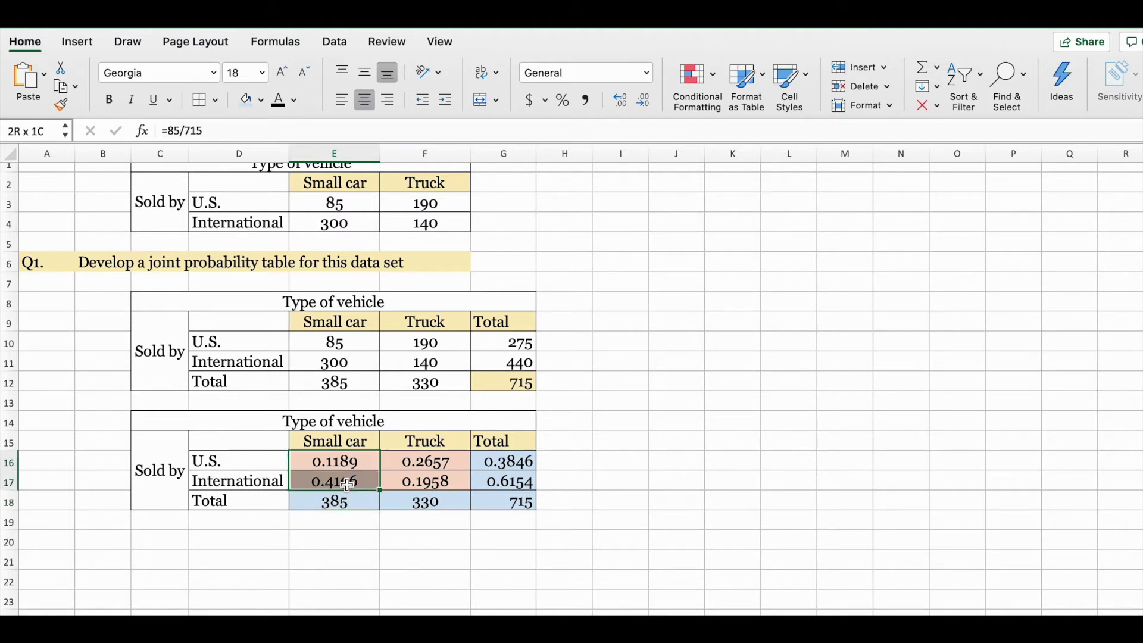
{"action": "left_click", "coordinate": [338, 503]}
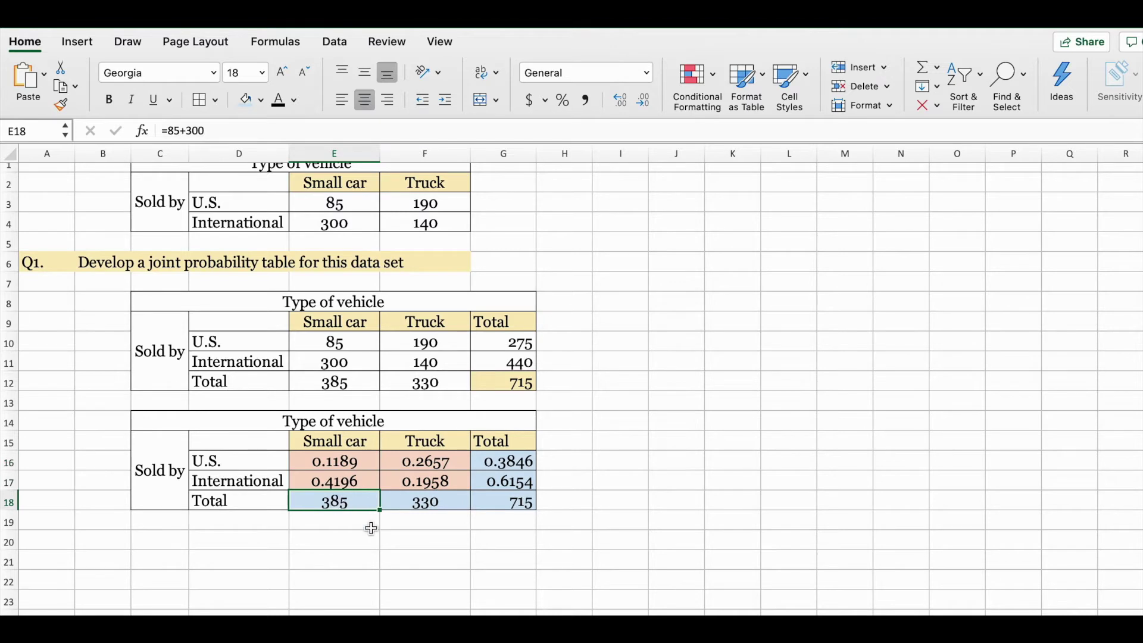
{"action": "type", "text": "=sum("}
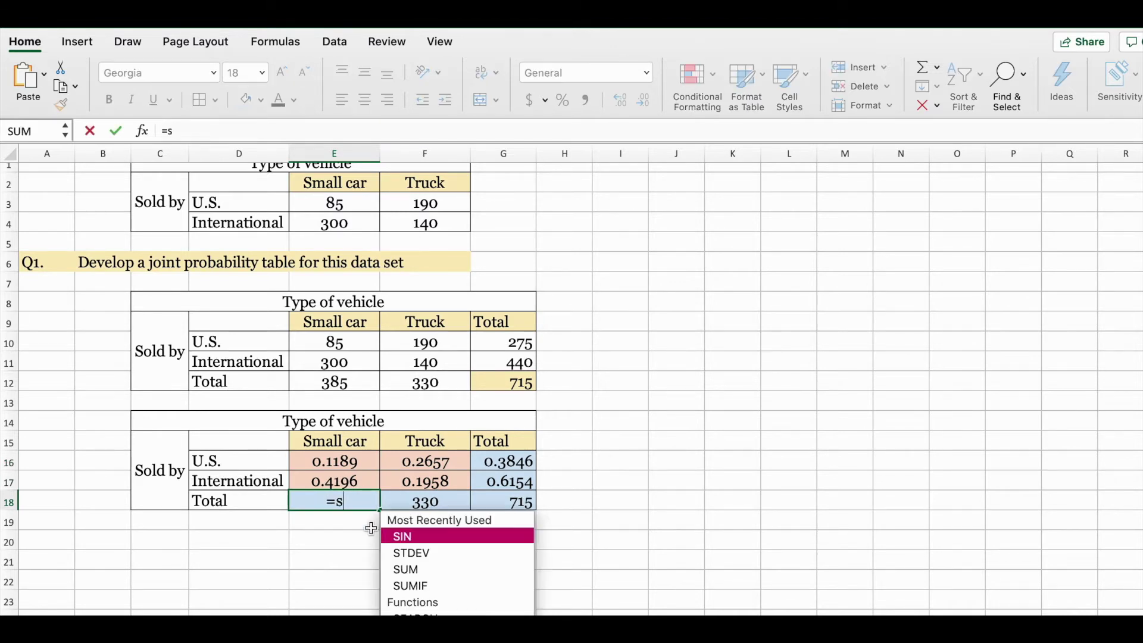
{"action": "left_click_drag", "start_coordinate": [337, 459], "coordinate": [333, 473]}
{"action": "type", "text": ")"}
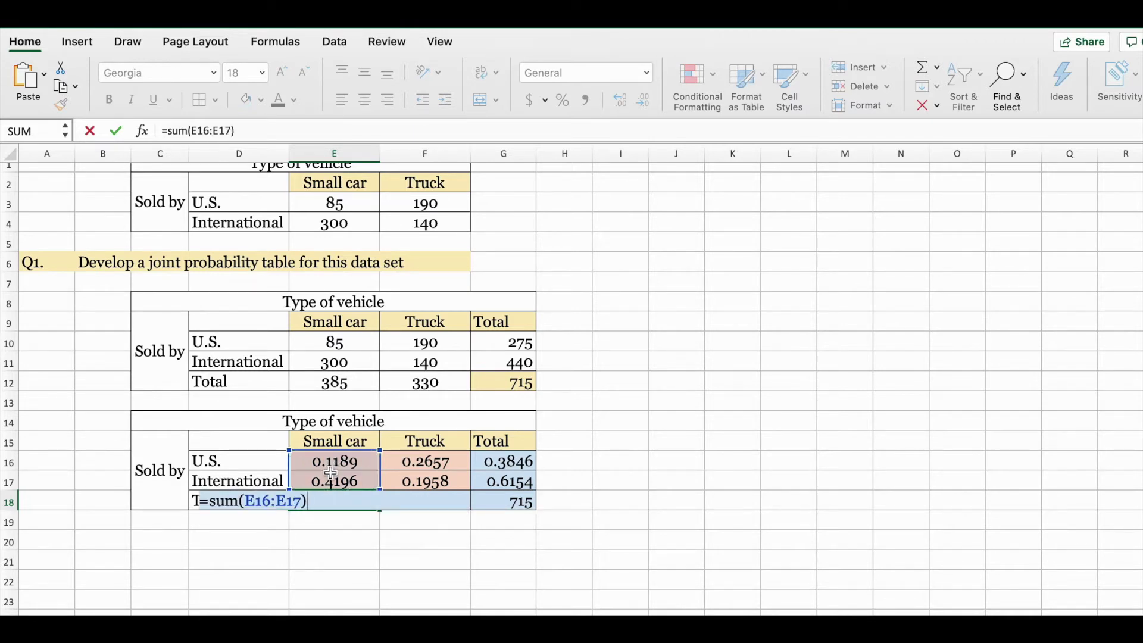
{"action": "key", "text": "Return"}
Replace the truck total in F18 with the sum of its joint probabilities, =SUM(F16:F17)
{"action": "left_click", "coordinate": [427, 501]}
{"action": "type", "text": "=sum("}
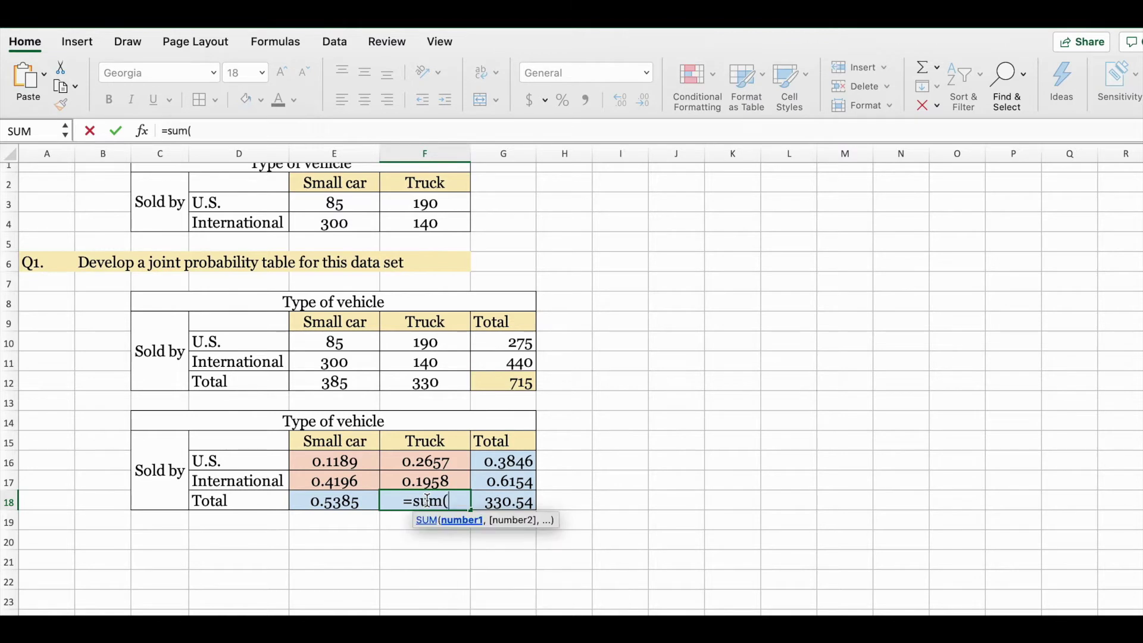
{"action": "left_click_drag", "start_coordinate": [419, 462], "coordinate": [421, 475]}
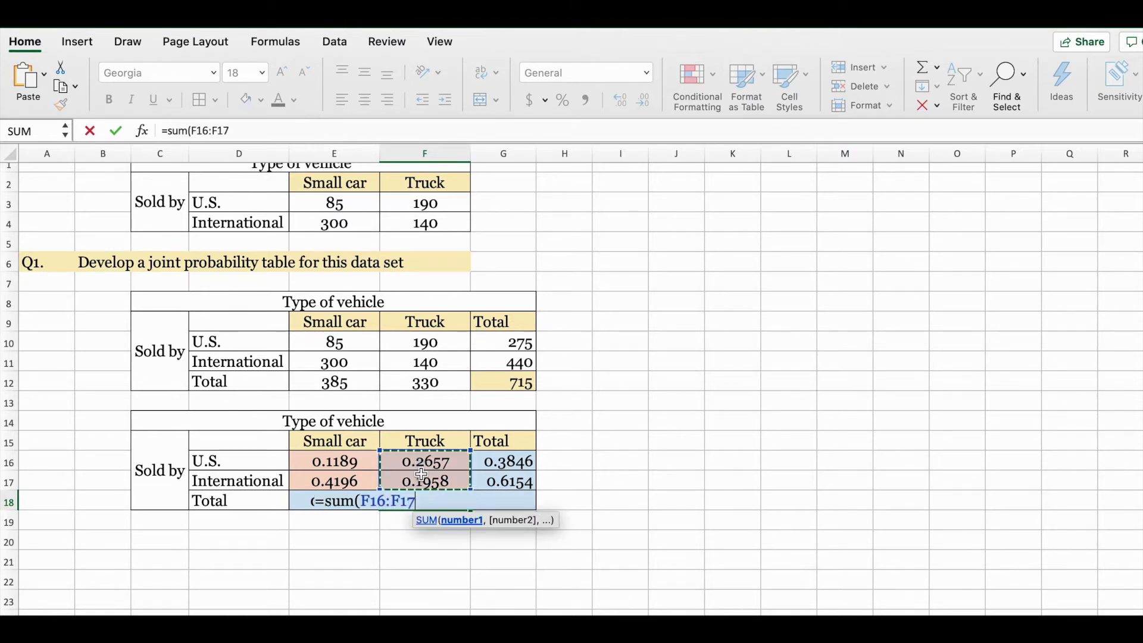
{"action": "type", "text": ")"}
{"action": "key", "text": "Return"}
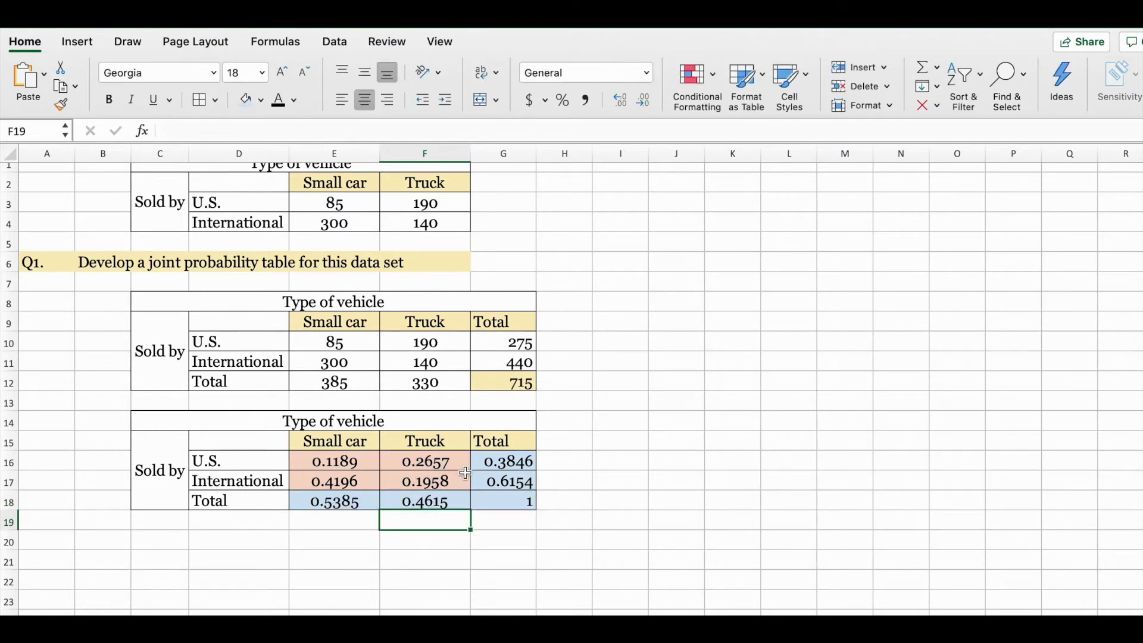
Fill the grand total cell G18 of the joint probability table with orange
{"action": "left_click", "coordinate": [521, 500]}
{"action": "left_click", "coordinate": [261, 100]}
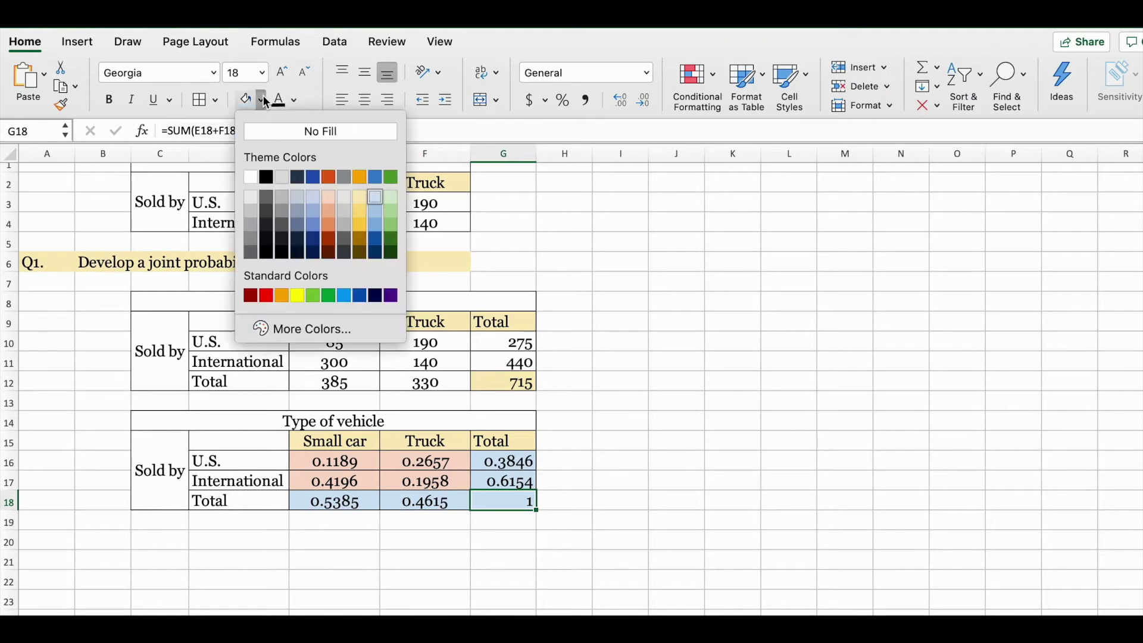
{"action": "left_click", "coordinate": [362, 177]}
{"action": "left_click", "coordinate": [662, 442]}
Examine the joint probabilities in E16:F17, the grand total in G18, and the marginal probabilities in G16:G17 and E18:F18
{"action": "left_click", "coordinate": [509, 504]}
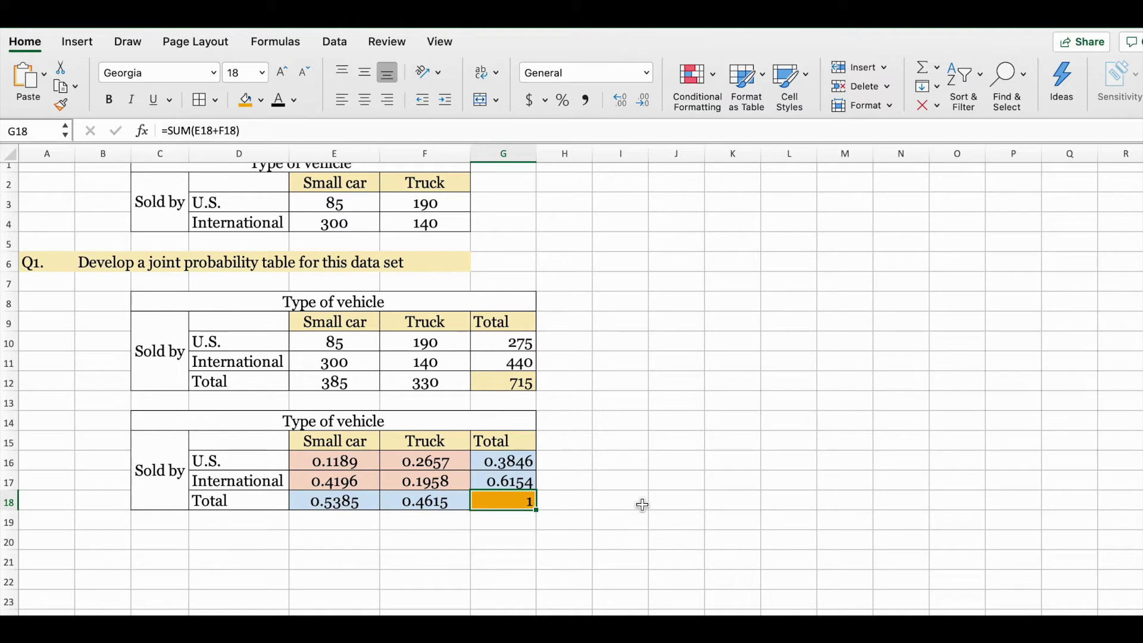
{"action": "left_click_drag", "start_coordinate": [333, 462], "coordinate": [416, 476]}
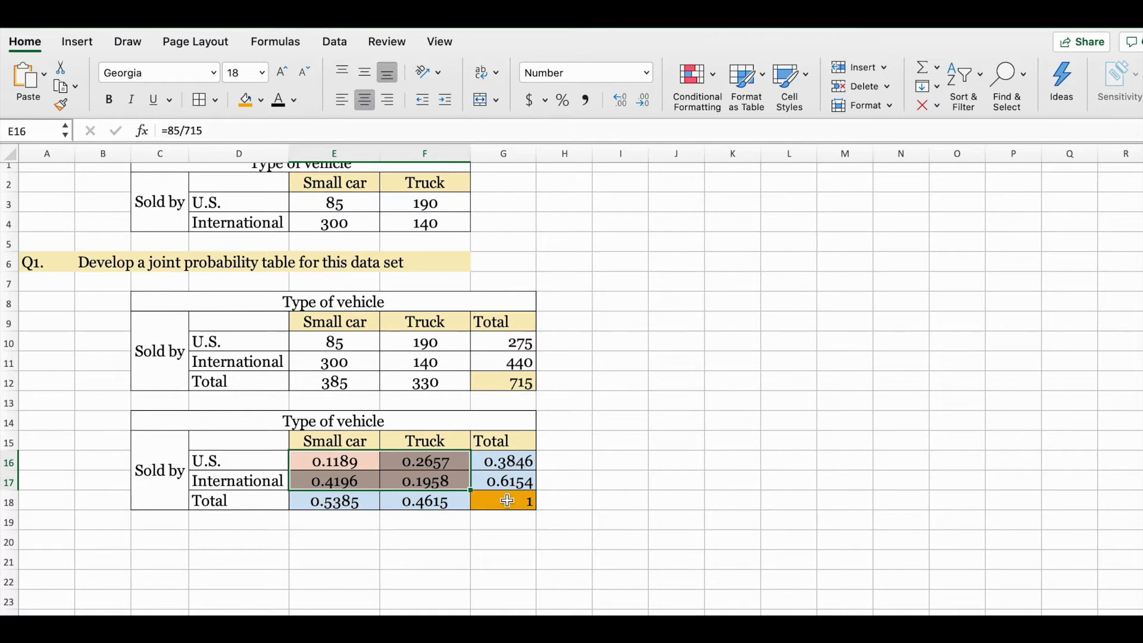
{"action": "left_click", "coordinate": [509, 501]}
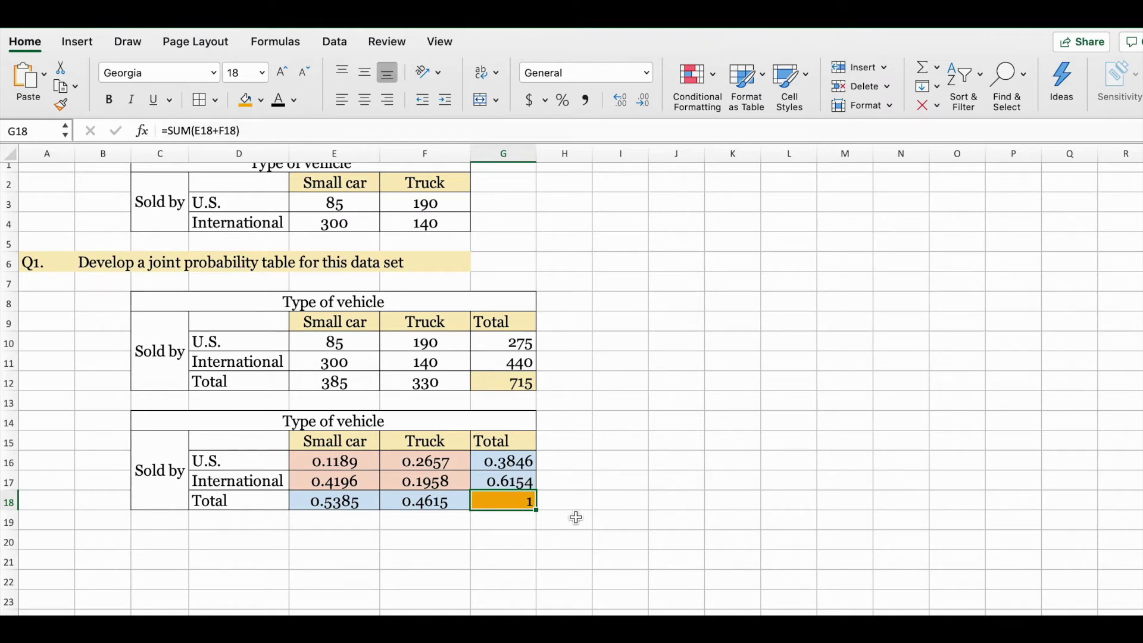
{"action": "scroll", "coordinate": [576, 517], "scroll_direction": "up", "scroll_amount": 1}
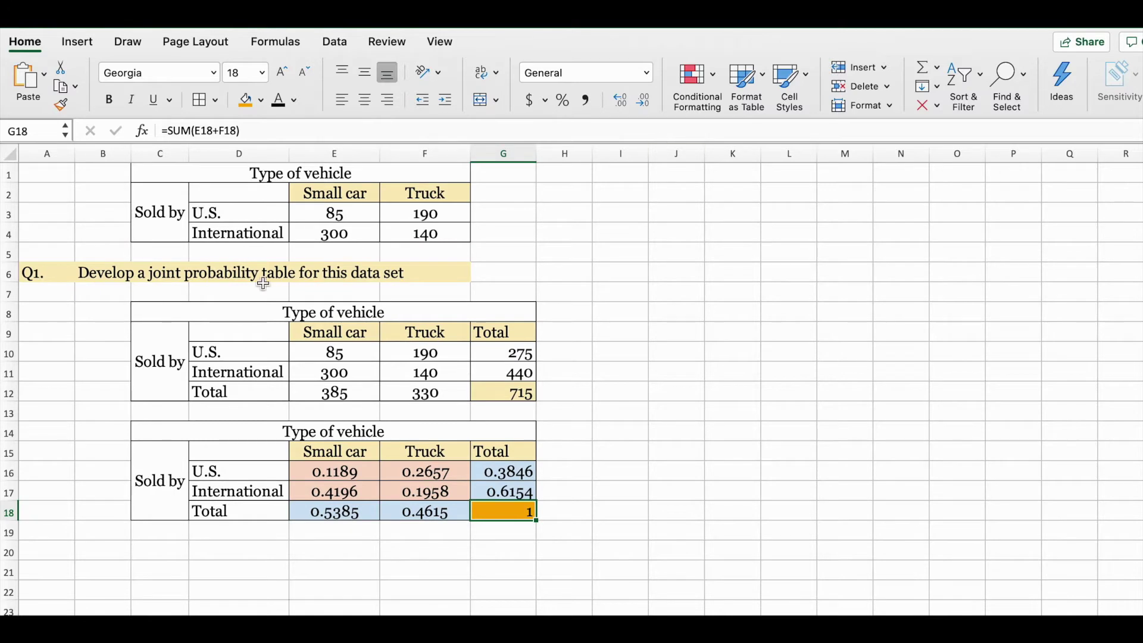
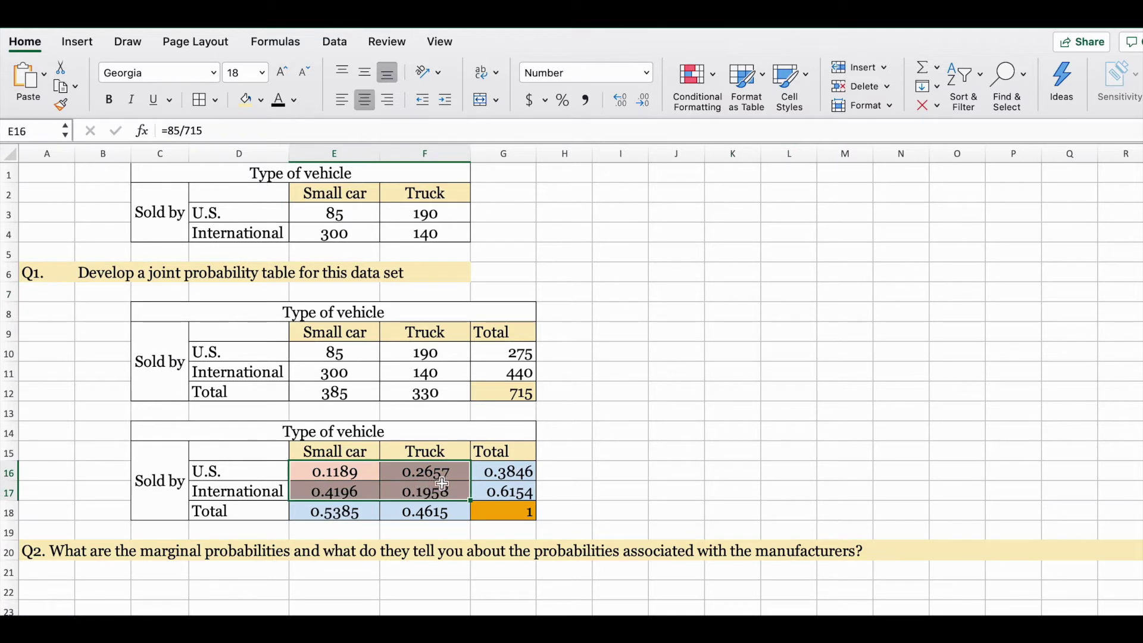
{"action": "left_click", "coordinate": [621, 488]}
{"action": "left_click_drag", "start_coordinate": [516, 471], "coordinate": [520, 512]}
{"action": "left_click", "coordinate": [297, 512]}
{"action": "left_click_drag", "start_coordinate": [387, 513], "coordinate": [425, 512]}
{"action": "left_click_drag", "start_coordinate": [511, 473], "coordinate": [512, 485]}
{"action": "left_click_drag", "start_coordinate": [350, 511], "coordinate": [468, 511]}
{"action": "left_click", "coordinate": [652, 430]}
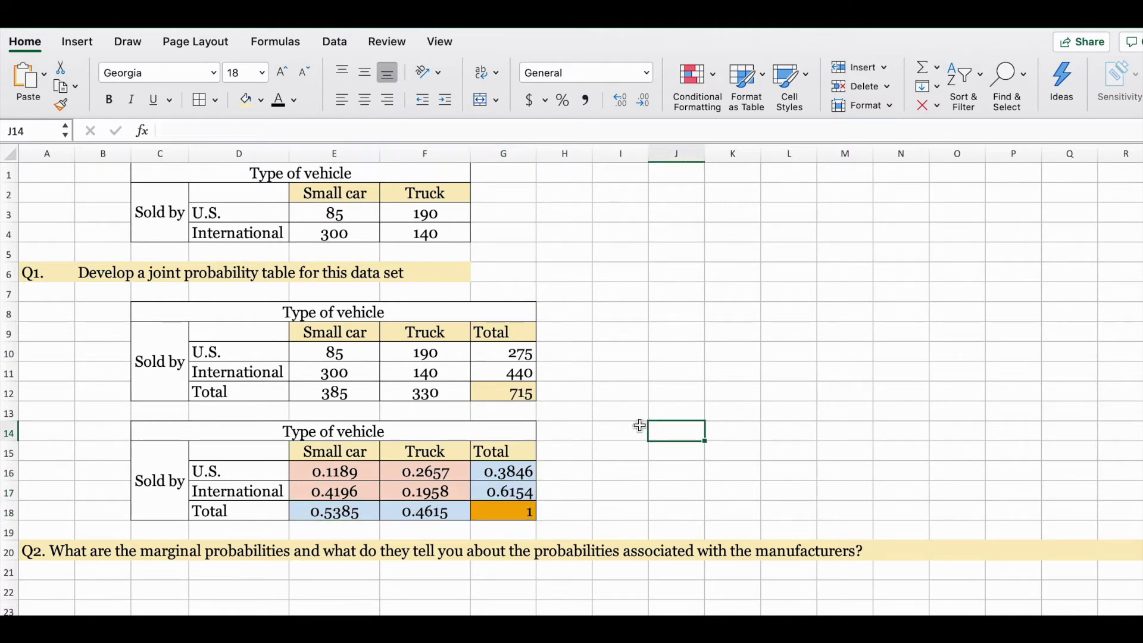
Highlight the U.S. marginal probability in G16 with a yellow fill
{"action": "left_click", "coordinate": [505, 471]}
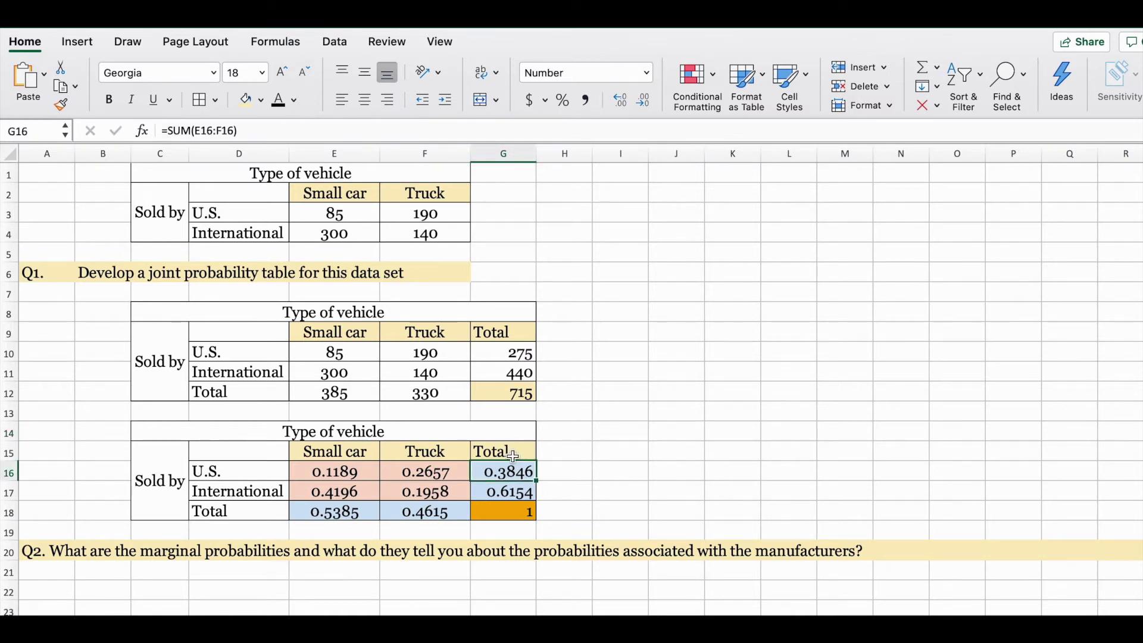
{"action": "left_click", "coordinate": [261, 100]}
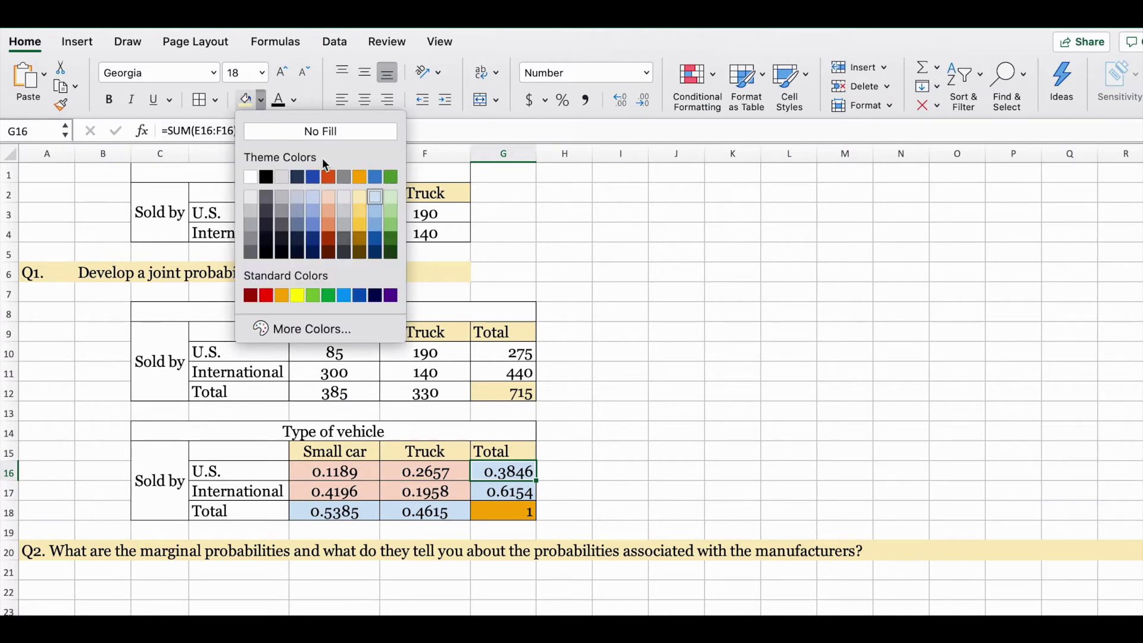
{"action": "left_click", "coordinate": [299, 296]}
{"action": "left_click", "coordinate": [622, 413]}
{"action": "left_click", "coordinate": [518, 471]}
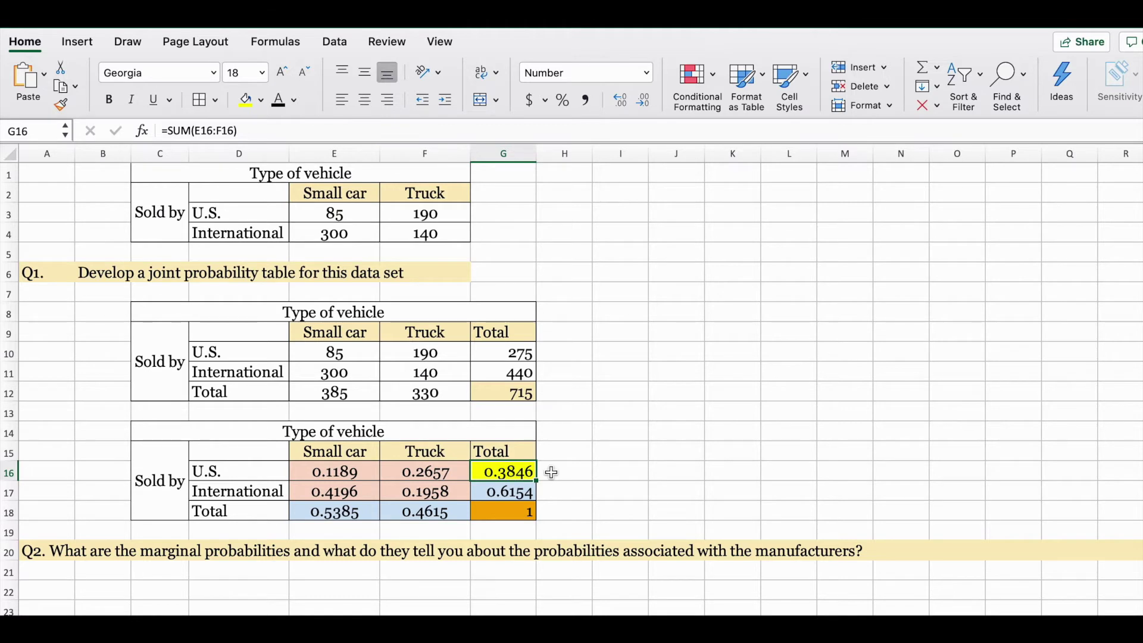
Fill the U.S. and International labels in D16:D17 and the International marginal probability in G17 with yellow
{"action": "left_click", "coordinate": [229, 472]}
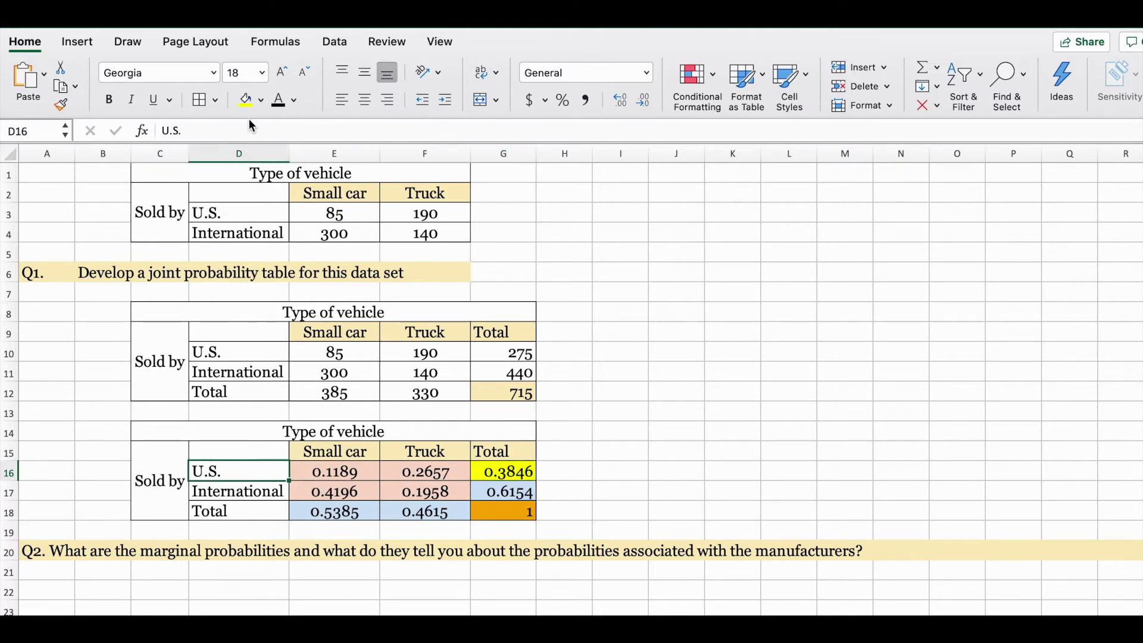
{"action": "left_click", "coordinate": [245, 99]}
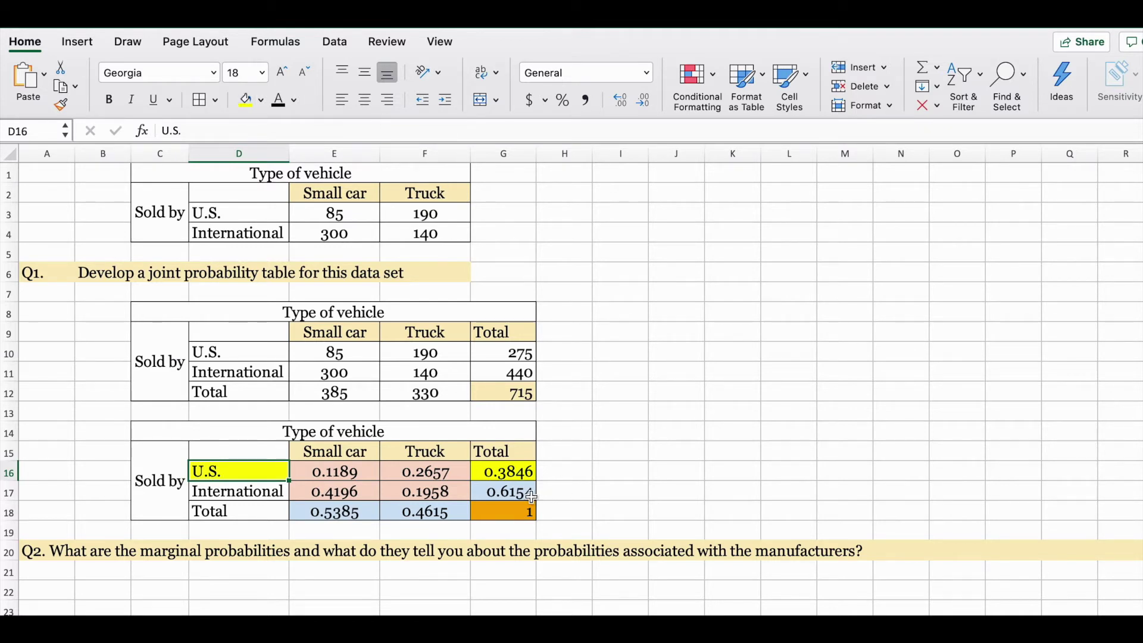
{"action": "left_click", "coordinate": [280, 494]}
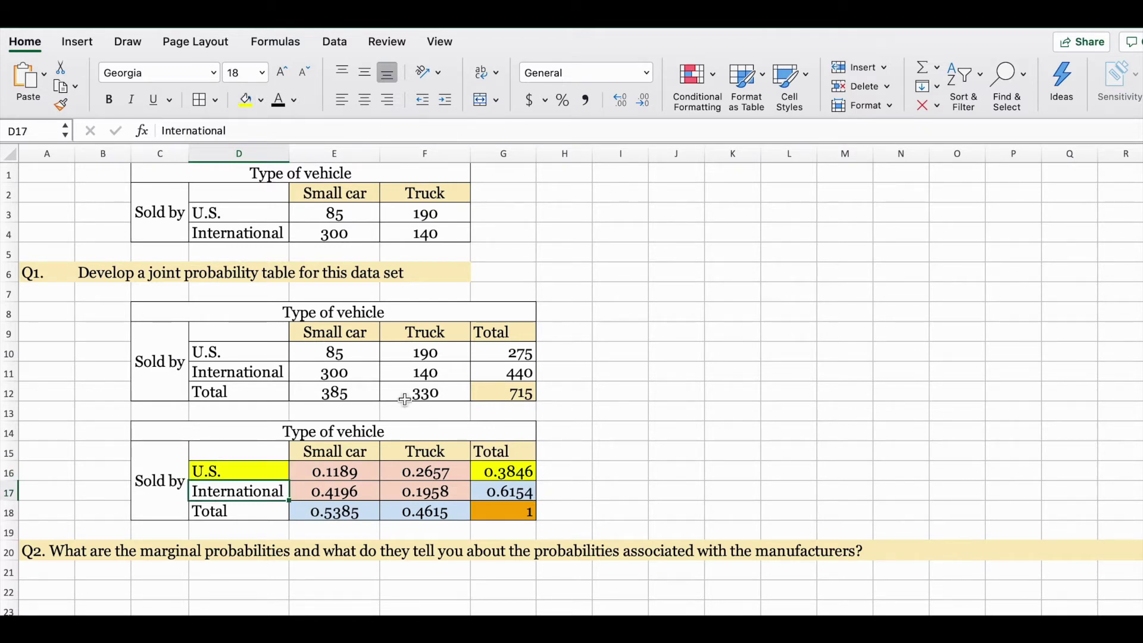
{"action": "left_click", "coordinate": [247, 100]}
{"action": "left_click", "coordinate": [499, 493]}
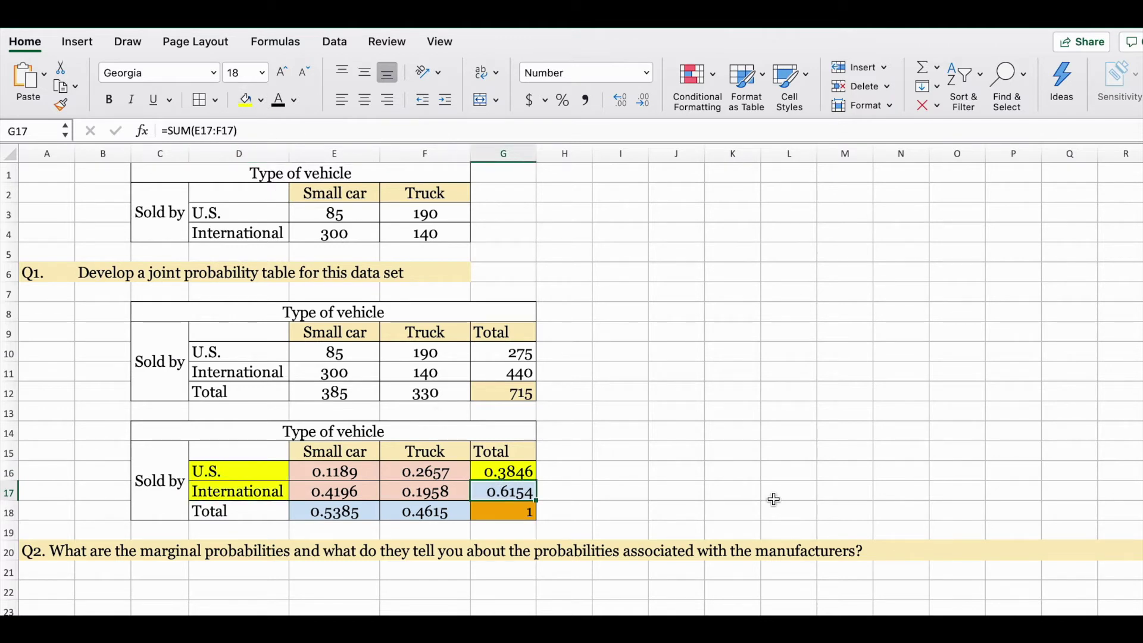
{"action": "left_click", "coordinate": [246, 100]}
Fill the Small car and Truck headers in E15:F15 and their marginal probabilities in E18:F18 with yellow
{"action": "left_click", "coordinate": [335, 452]}
{"action": "left_click", "coordinate": [245, 100]}
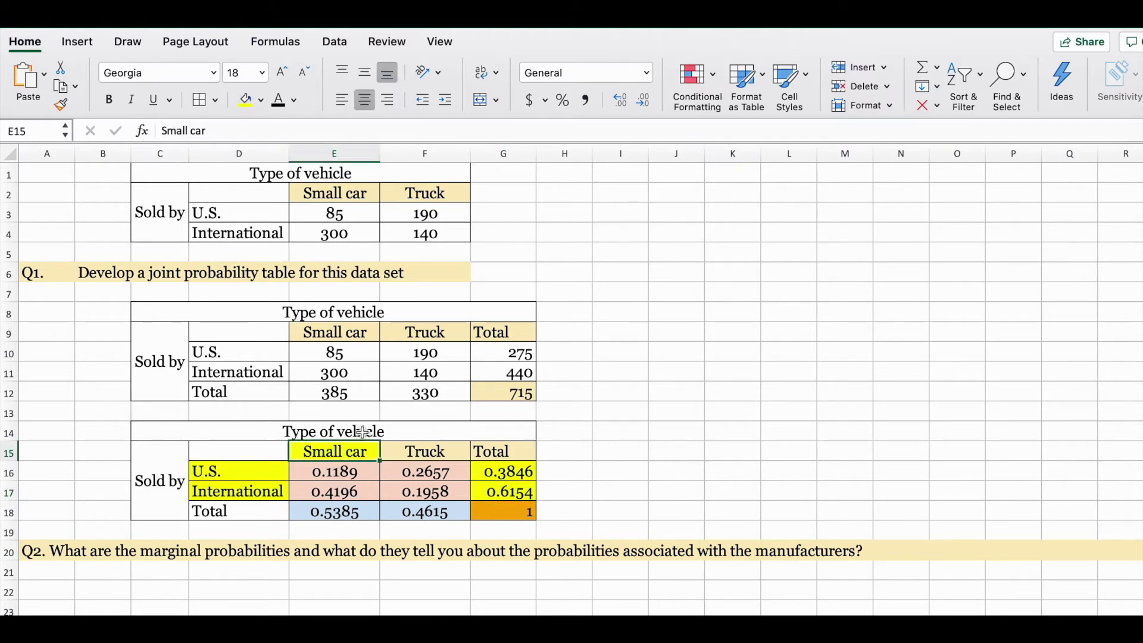
{"action": "left_click", "coordinate": [331, 514]}
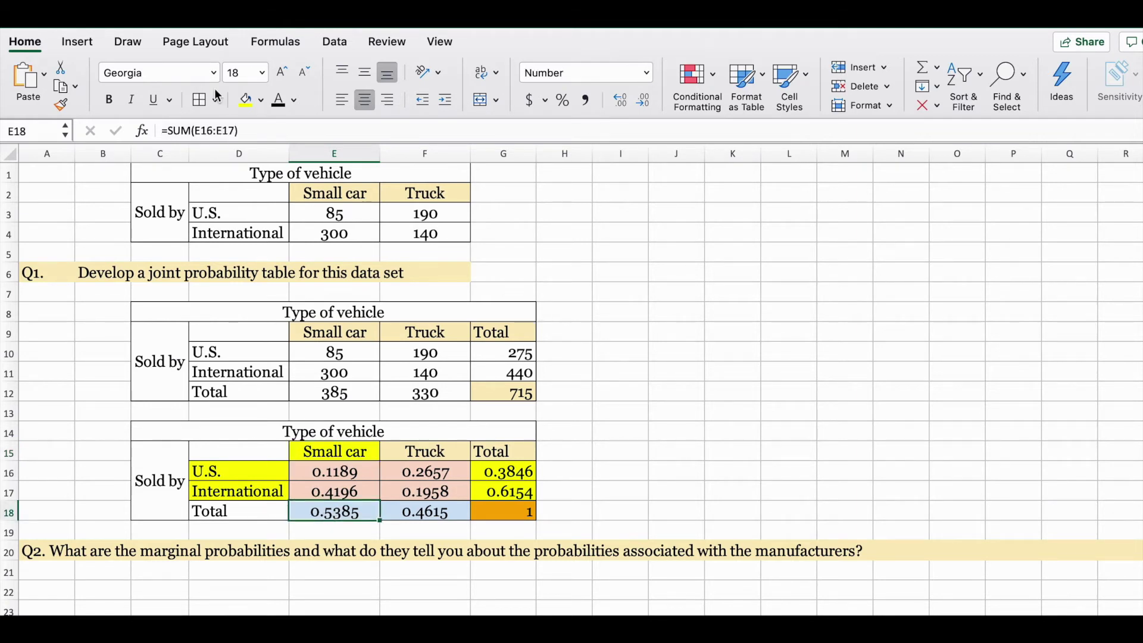
{"action": "left_click", "coordinate": [244, 101]}
{"action": "left_click", "coordinate": [428, 451]}
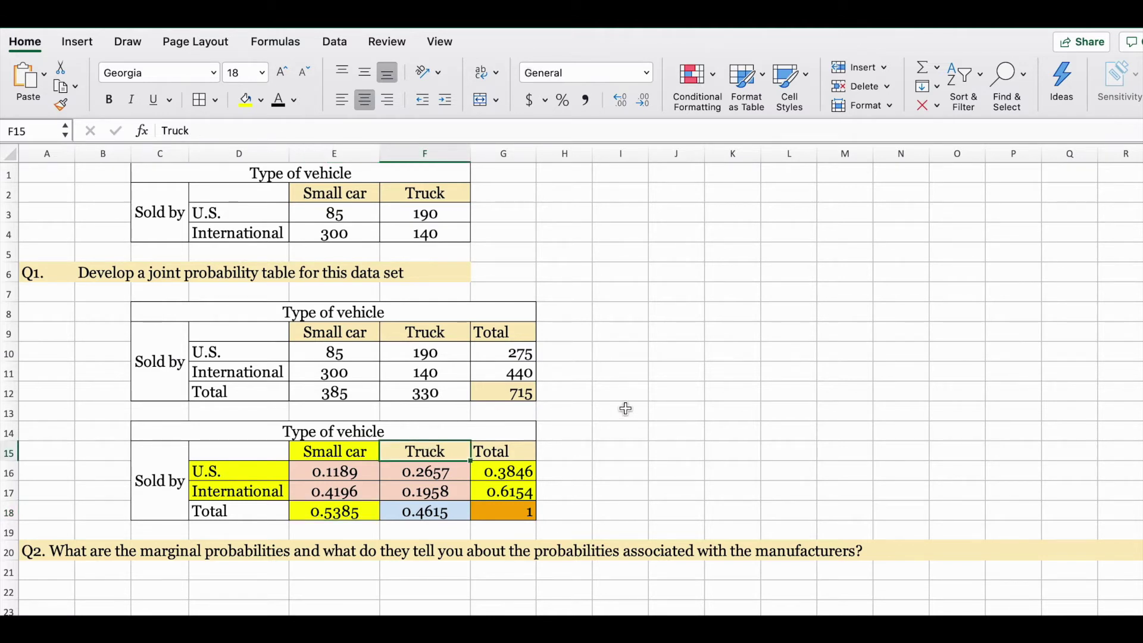
{"action": "left_click", "coordinate": [415, 507]}
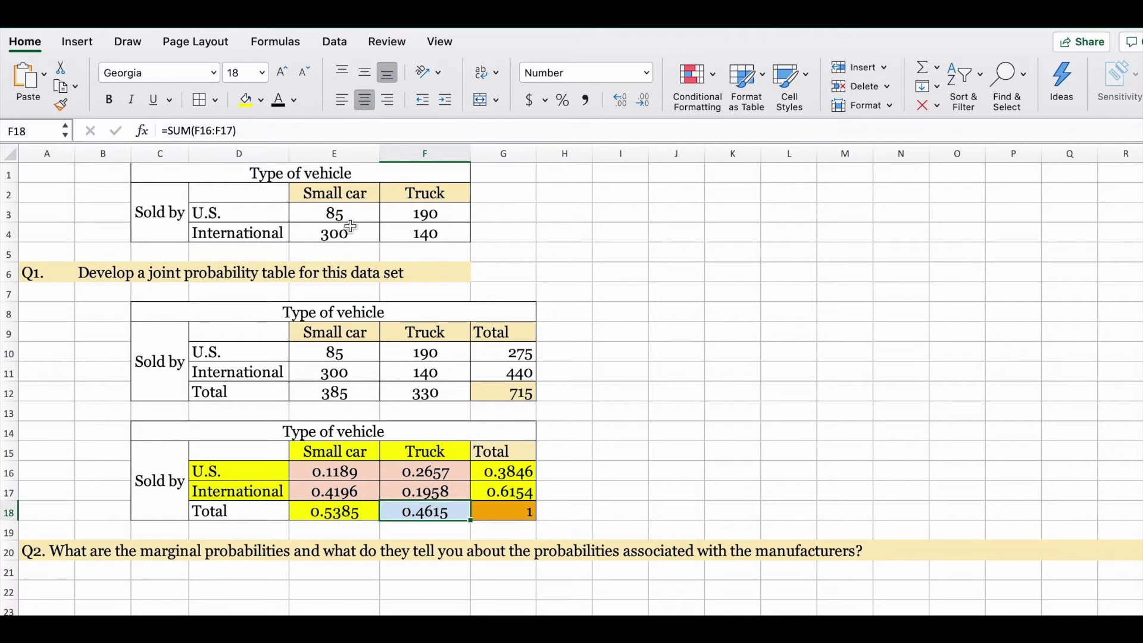
{"action": "left_click", "coordinate": [245, 100]}
{"action": "left_click", "coordinate": [442, 451]}
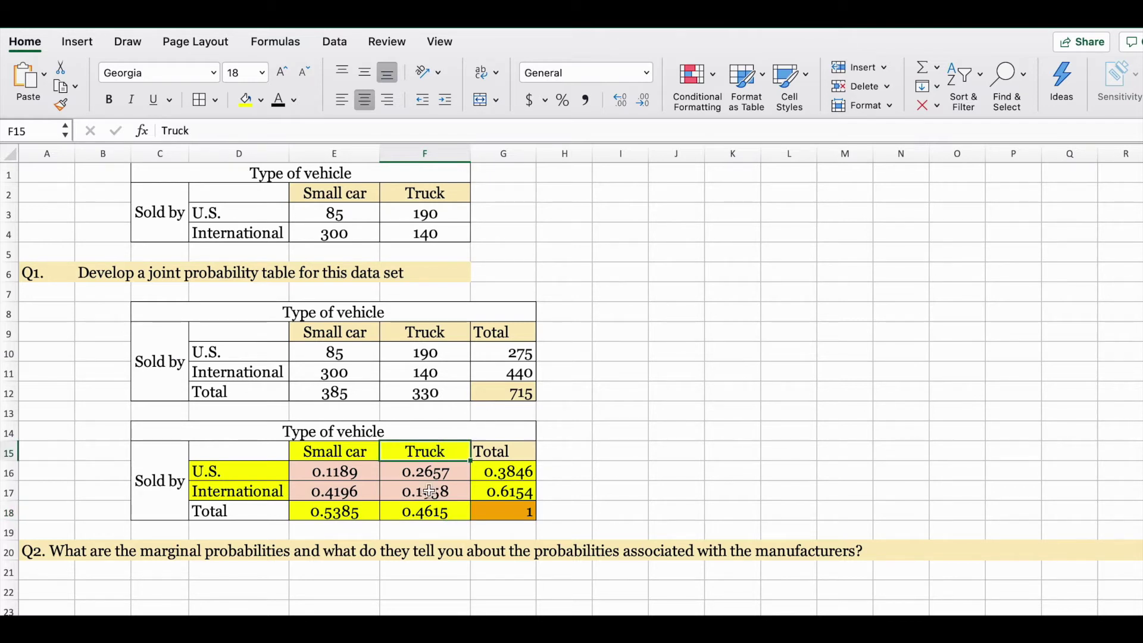
{"action": "left_click", "coordinate": [347, 451]}
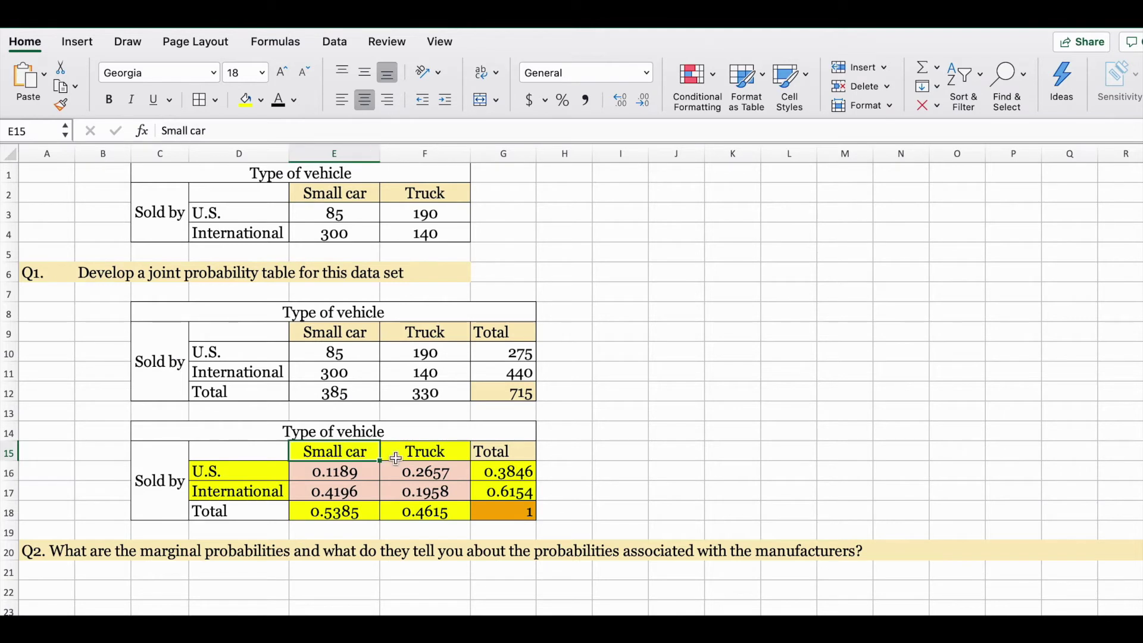
{"action": "left_click", "coordinate": [351, 516]}
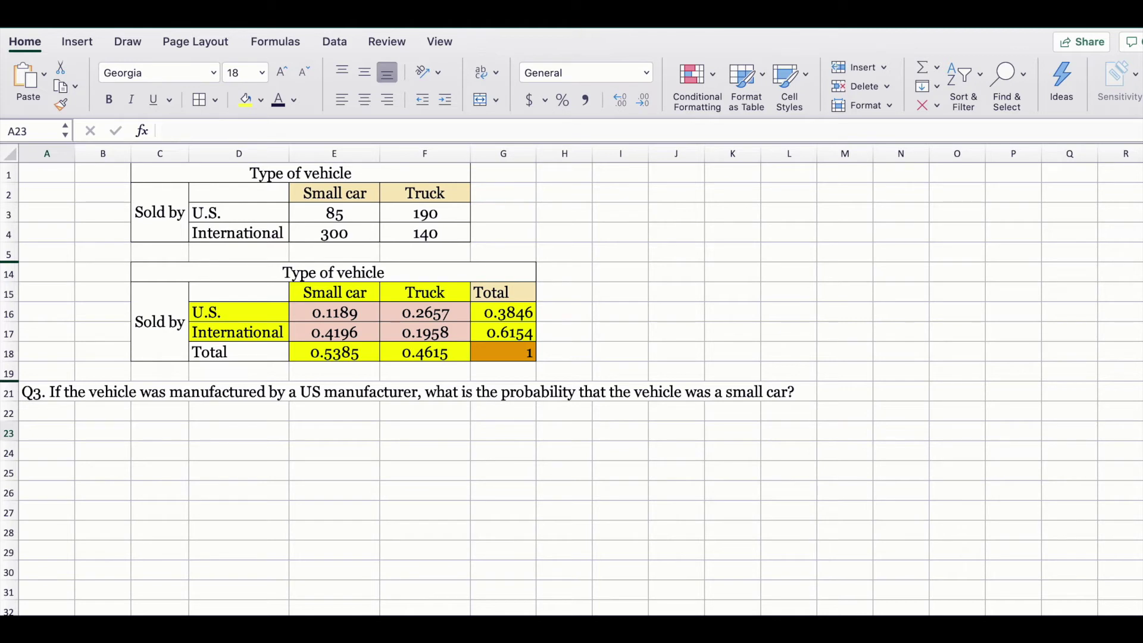
Calculate the probability of a small car given a U.S. manufacturer in D23 with =E16/G16
{"action": "left_click", "coordinate": [254, 426]}
{"action": "type", "text": "="}
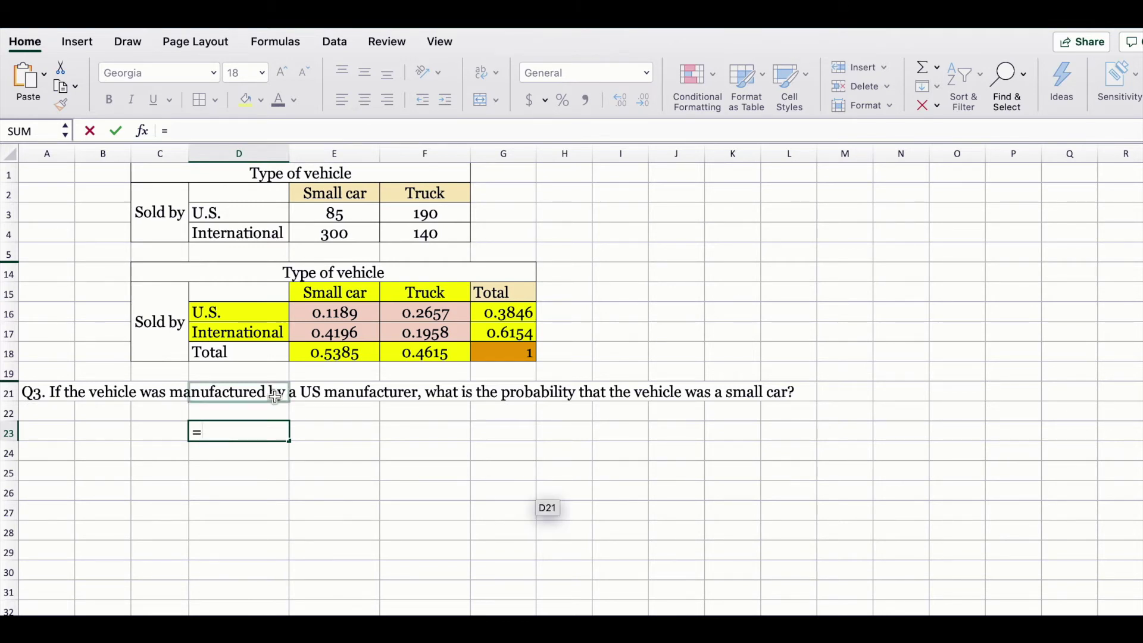
{"action": "left_click", "coordinate": [352, 315]}
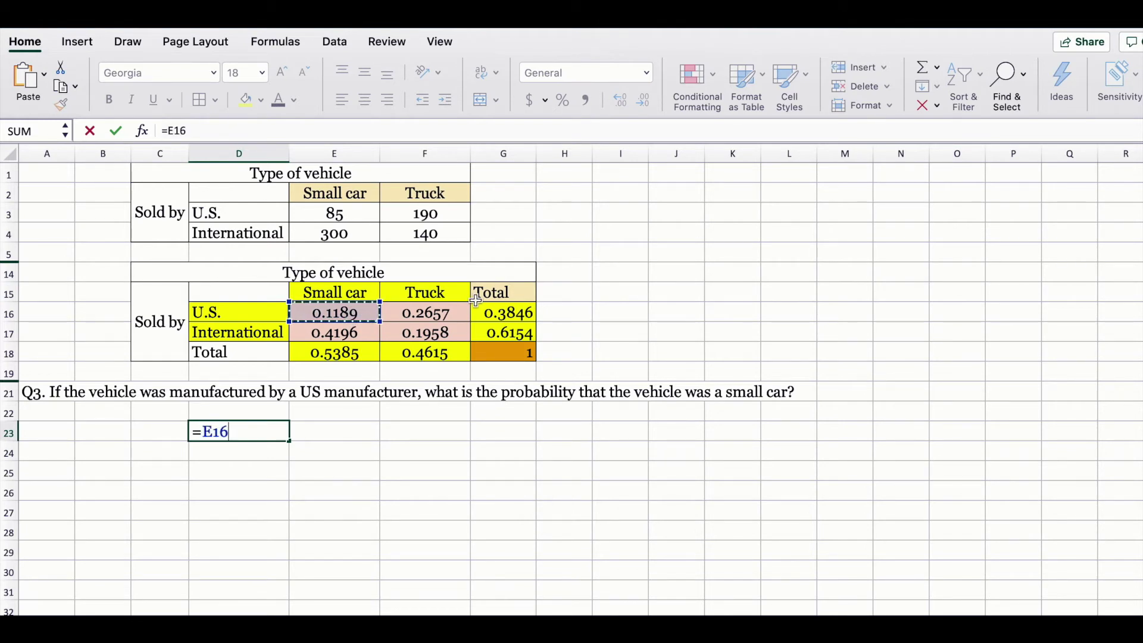
{"action": "type", "text": "/"}
{"action": "left_click", "coordinate": [524, 312]}
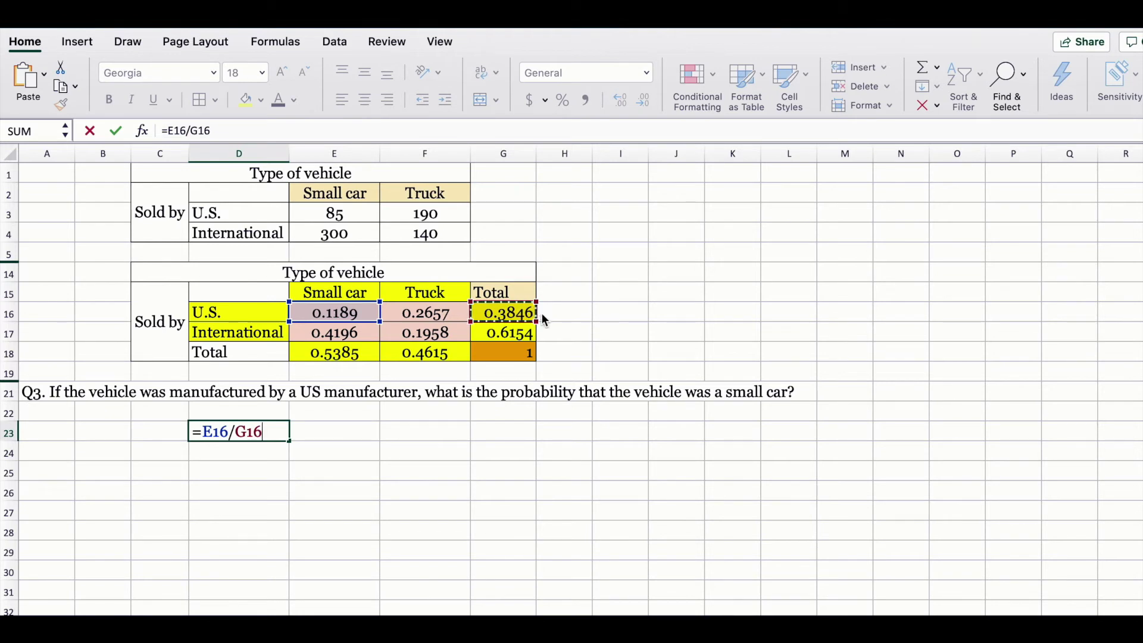
{"action": "key", "text": "Return"}
Show the conditional probability in D23 with four decimal places and fill the cell with yellow
{"action": "left_click", "coordinate": [262, 437]}
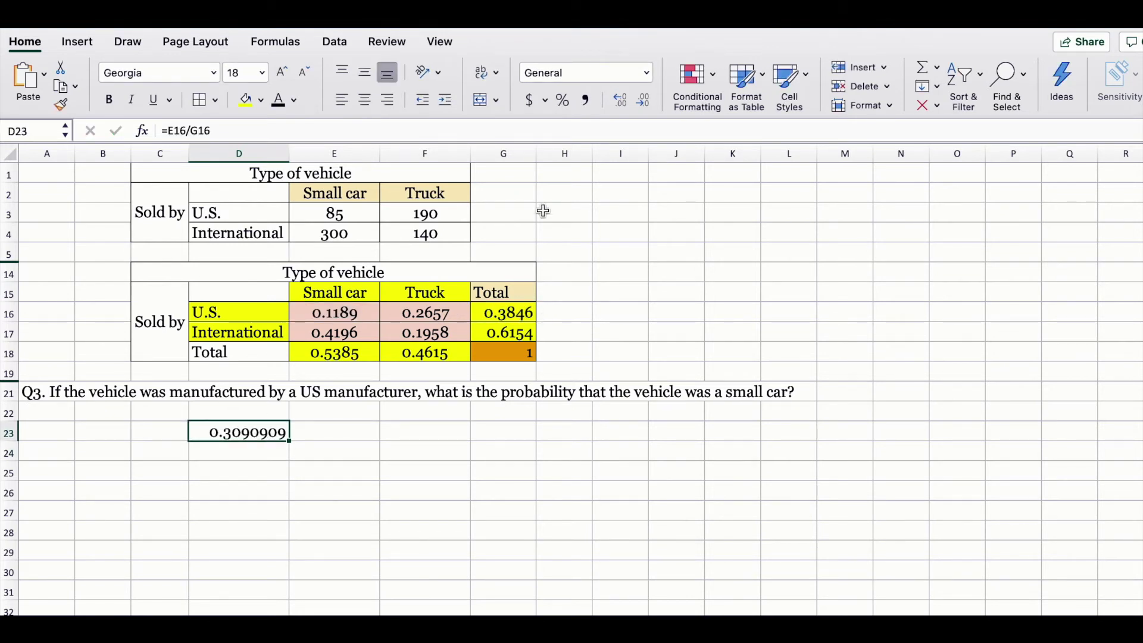
{"action": "left_click", "coordinate": [644, 101]}
{"action": "left_click", "coordinate": [645, 101]}
{"action": "left_click", "coordinate": [645, 101]}
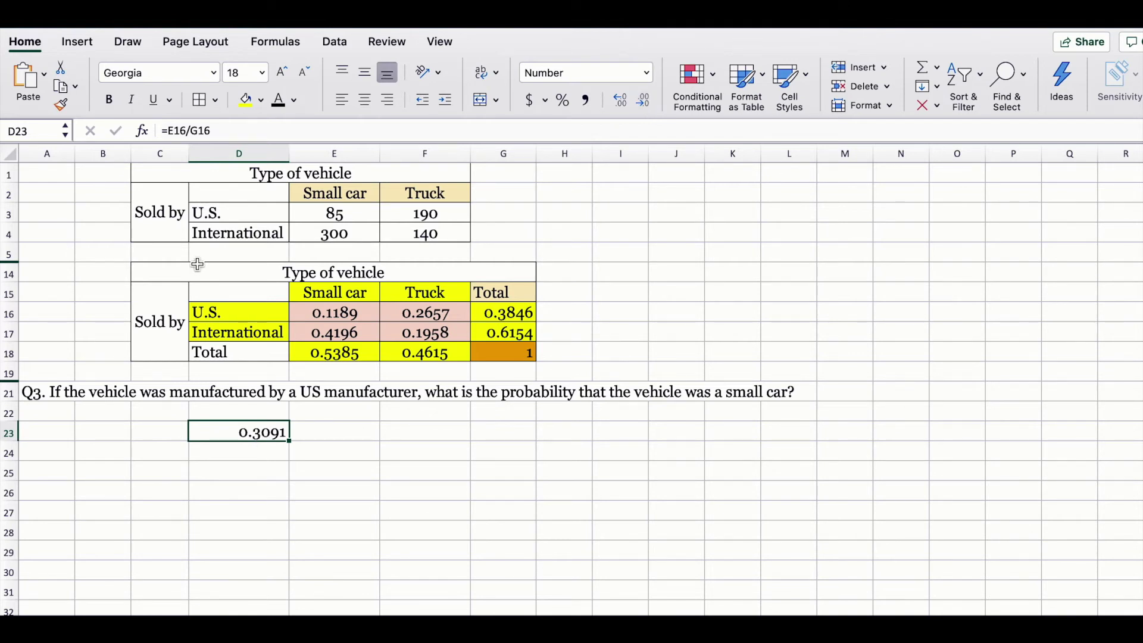
{"action": "left_click", "coordinate": [245, 99]}
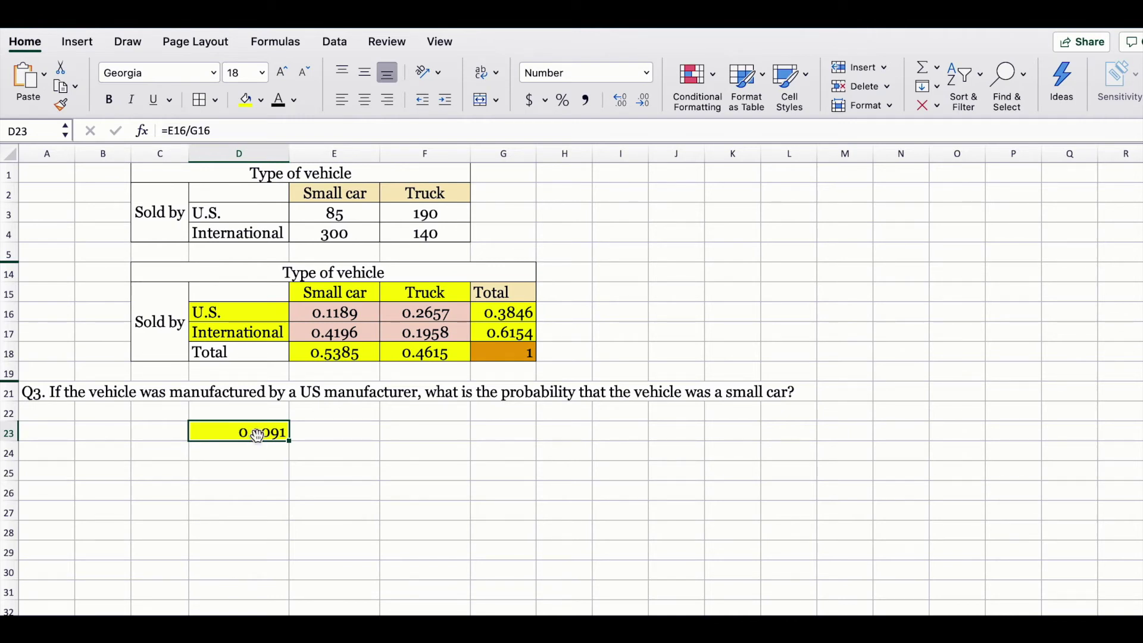
Inspect the conditional probability formula in D23 and the cells E16 and G16 that it refers to
{"action": "left_click", "coordinate": [354, 318]}
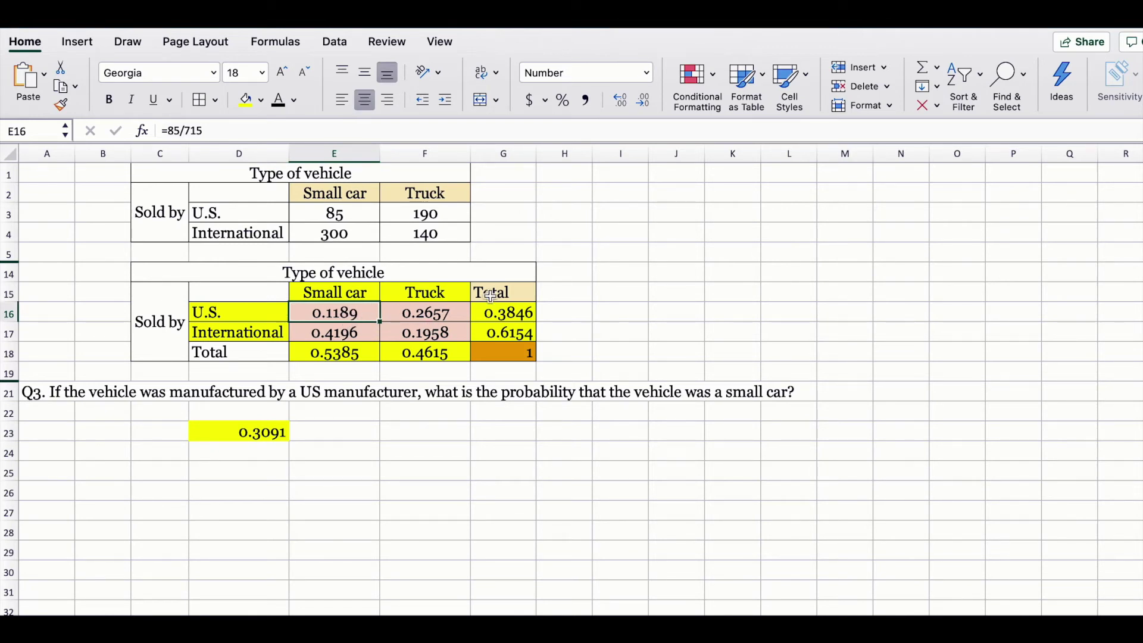
{"action": "left_click", "coordinate": [507, 315]}
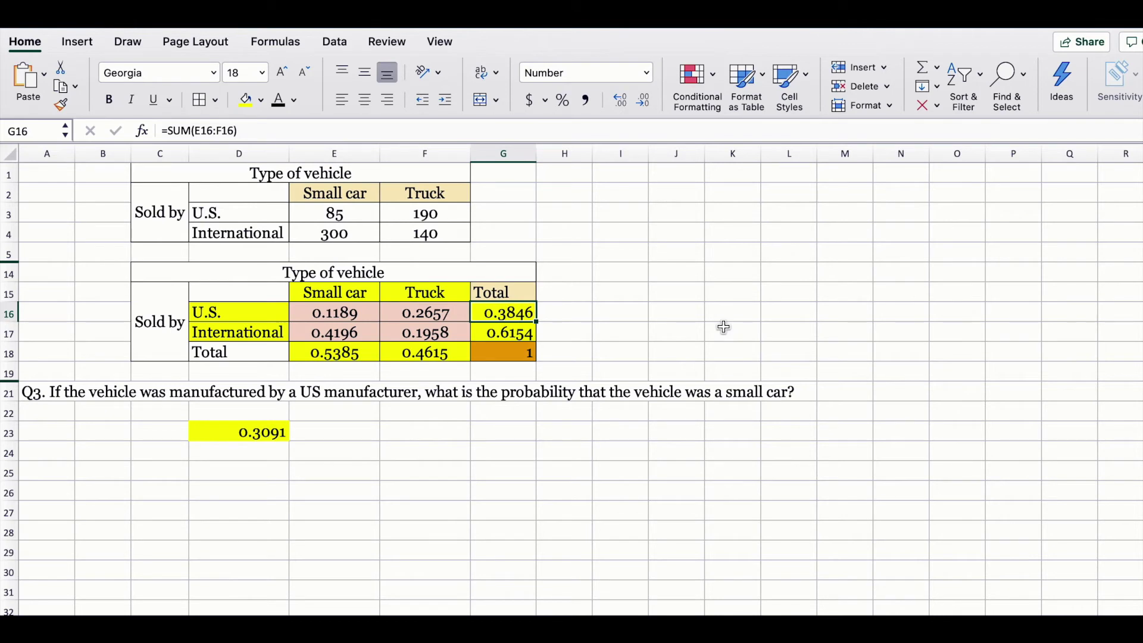
{"action": "left_click", "coordinate": [231, 439]}
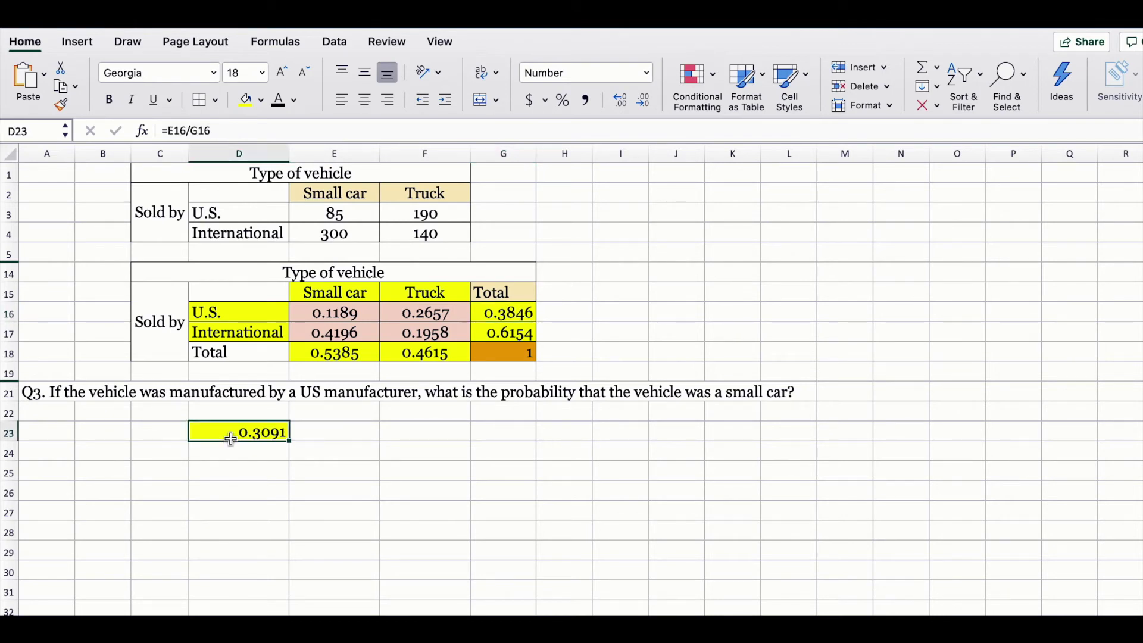
{"action": "double_click", "coordinate": [231, 439]}
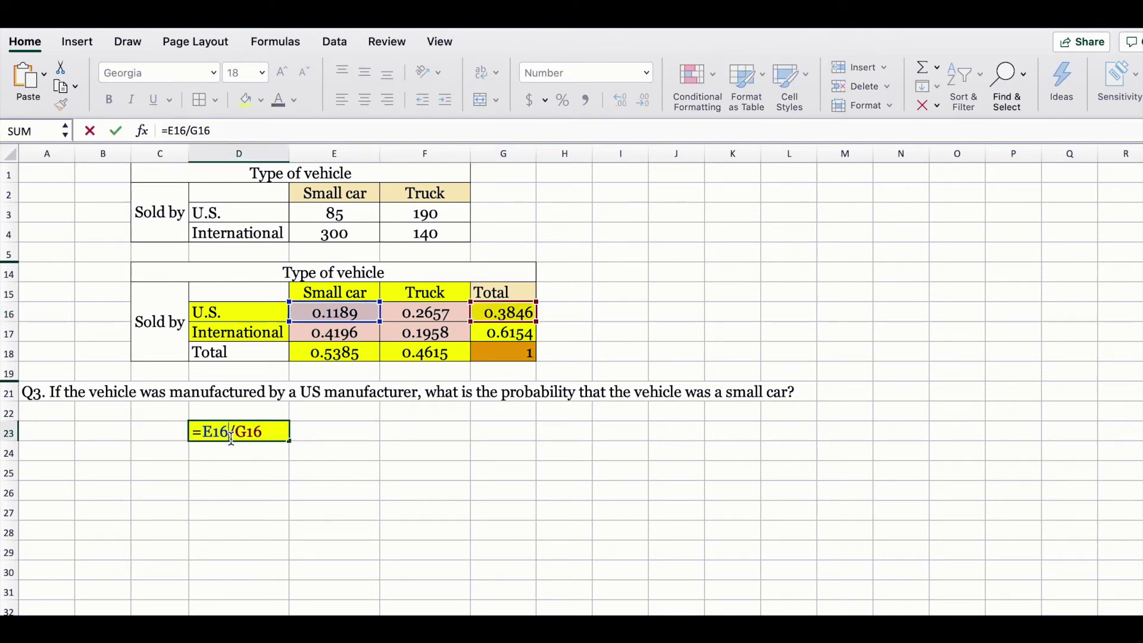
{"action": "key", "text": "Return"}
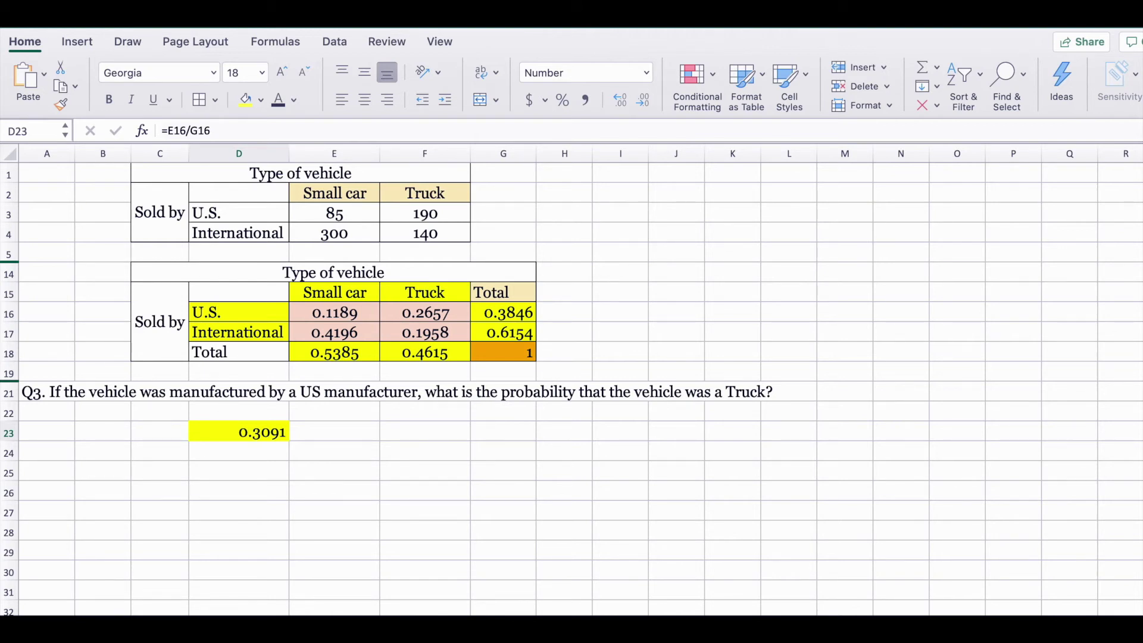
Calculate the probability of a truck given a U.S. manufacturer in D24 with =F16/G16
{"action": "left_click", "coordinate": [248, 452]}
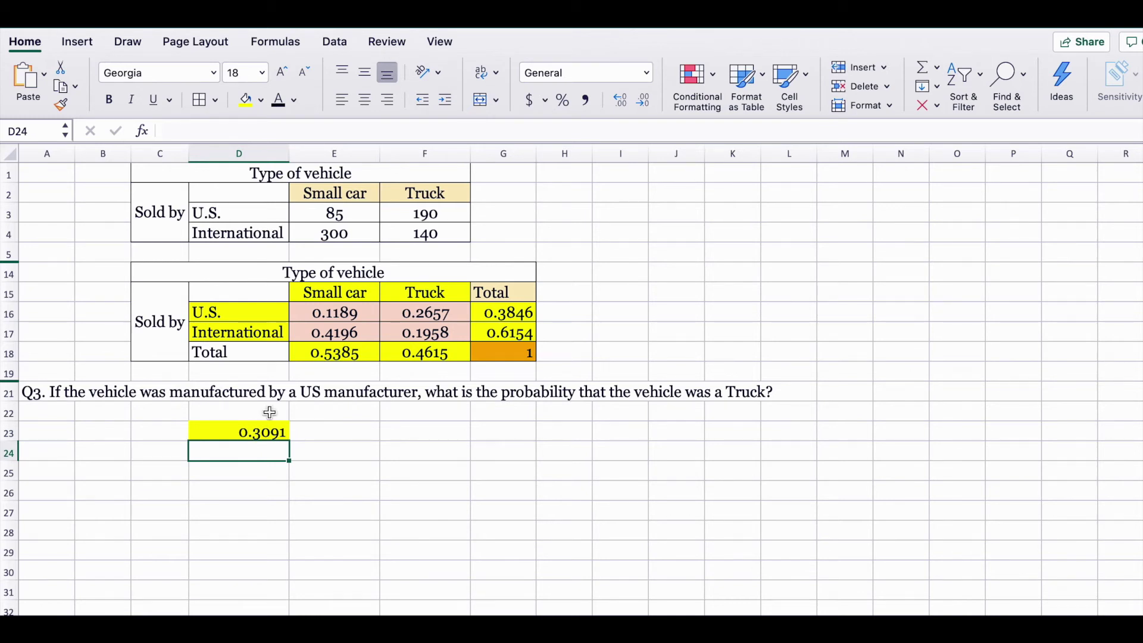
{"action": "left_click", "coordinate": [425, 319]}
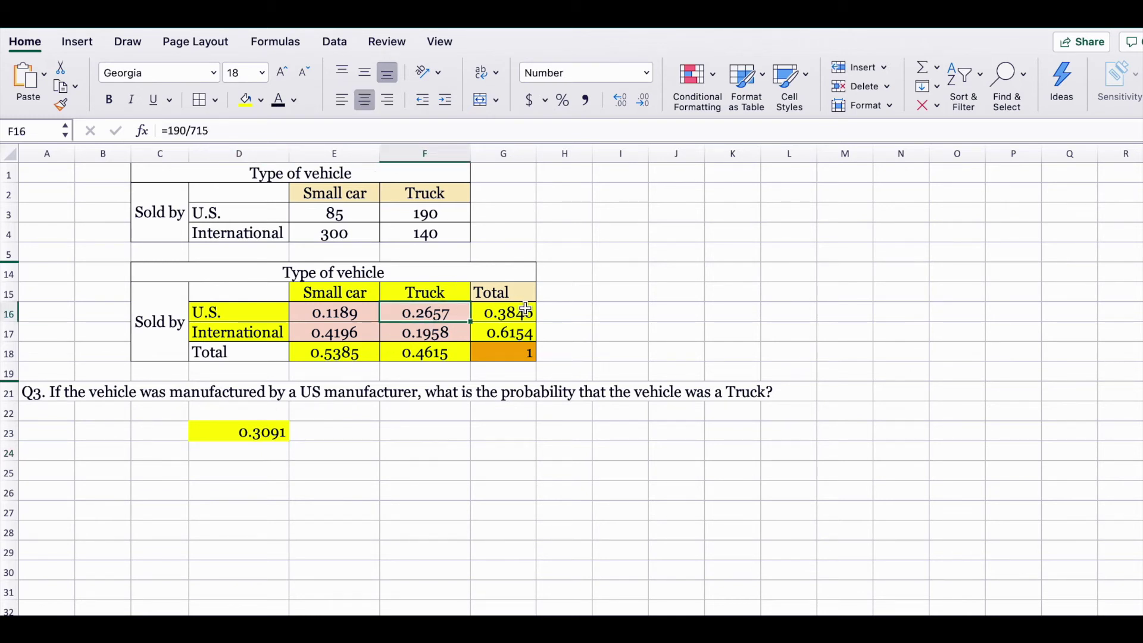
{"action": "left_click", "coordinate": [255, 451]}
{"action": "type", "text": "="}
{"action": "left_click", "coordinate": [427, 312]}
{"action": "type", "text": "/"}
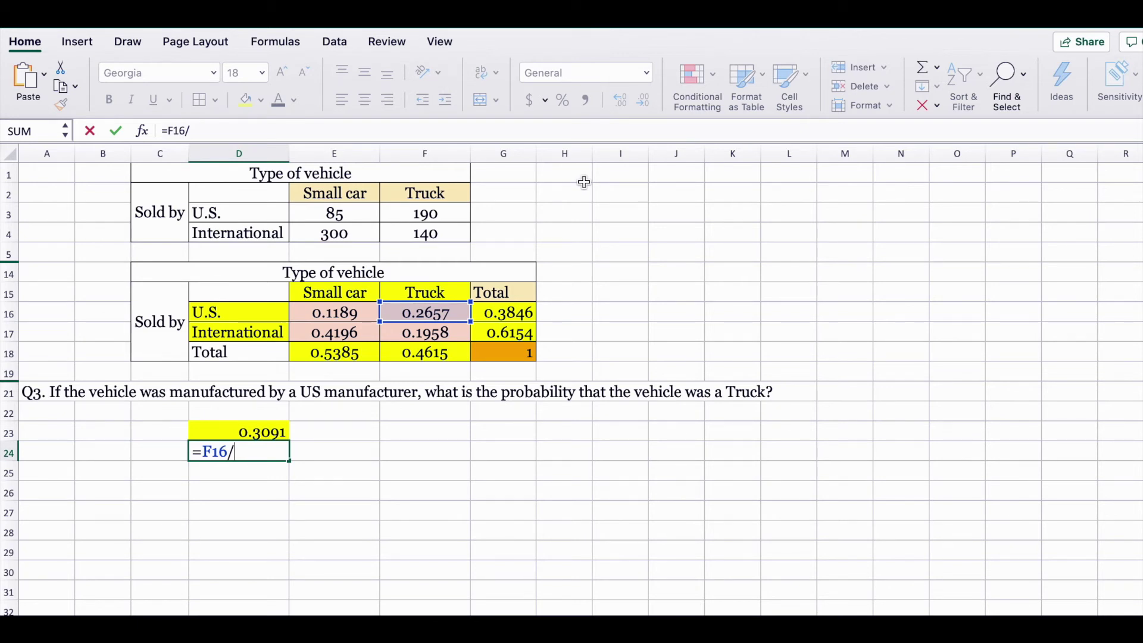
{"action": "left_click", "coordinate": [503, 313]}
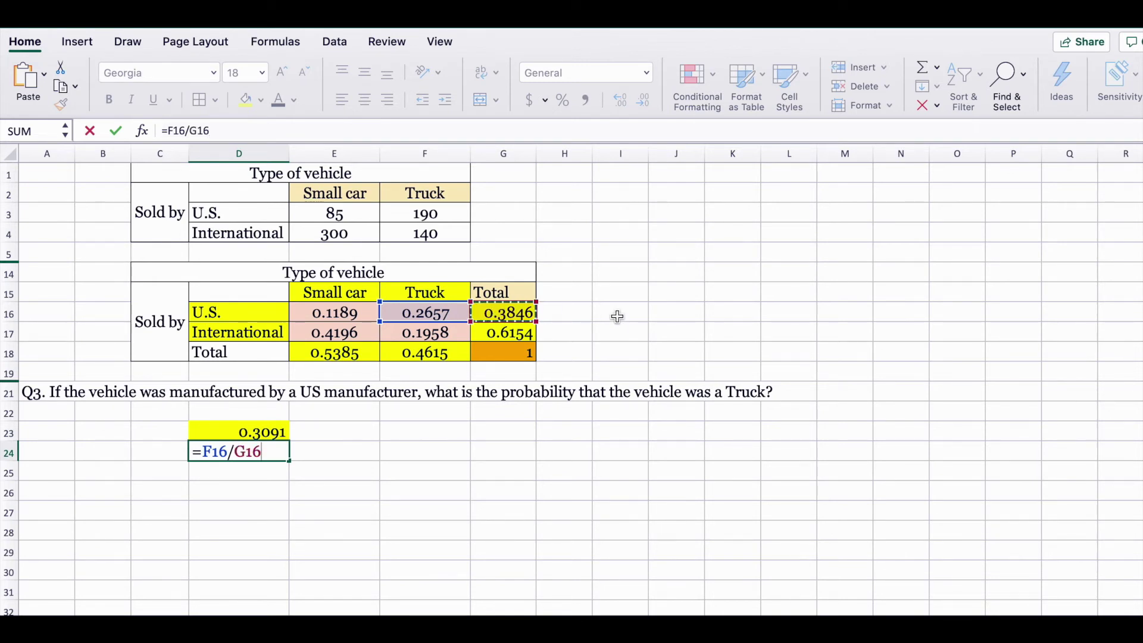
{"action": "key", "text": "Return"}
{"action": "left_click", "coordinate": [268, 451]}
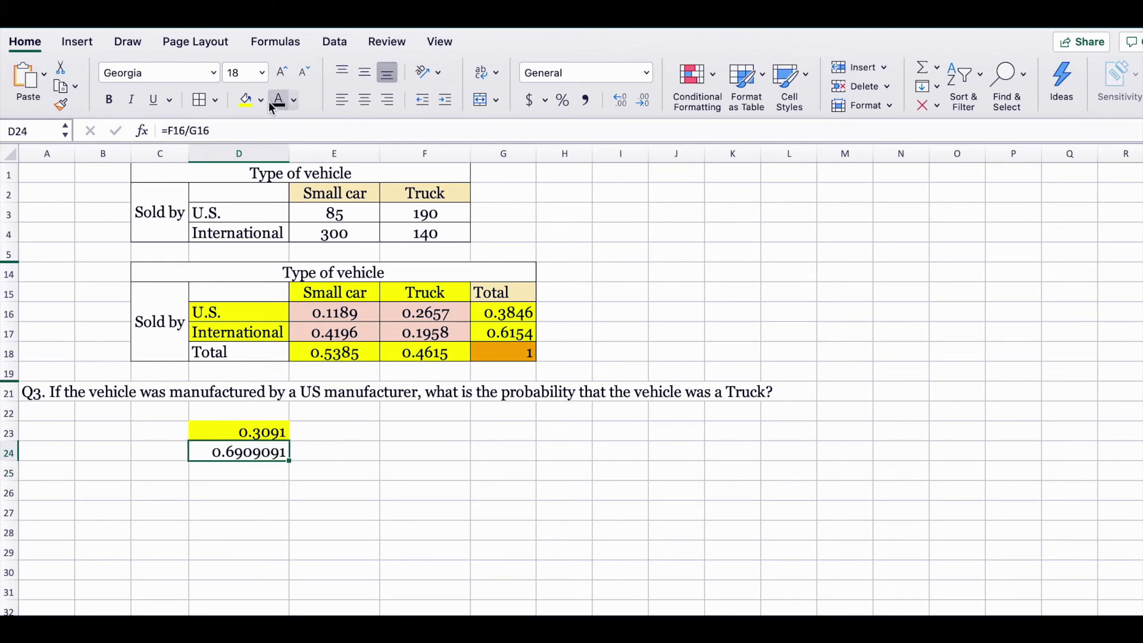
{"action": "key", "text": "super+y"}
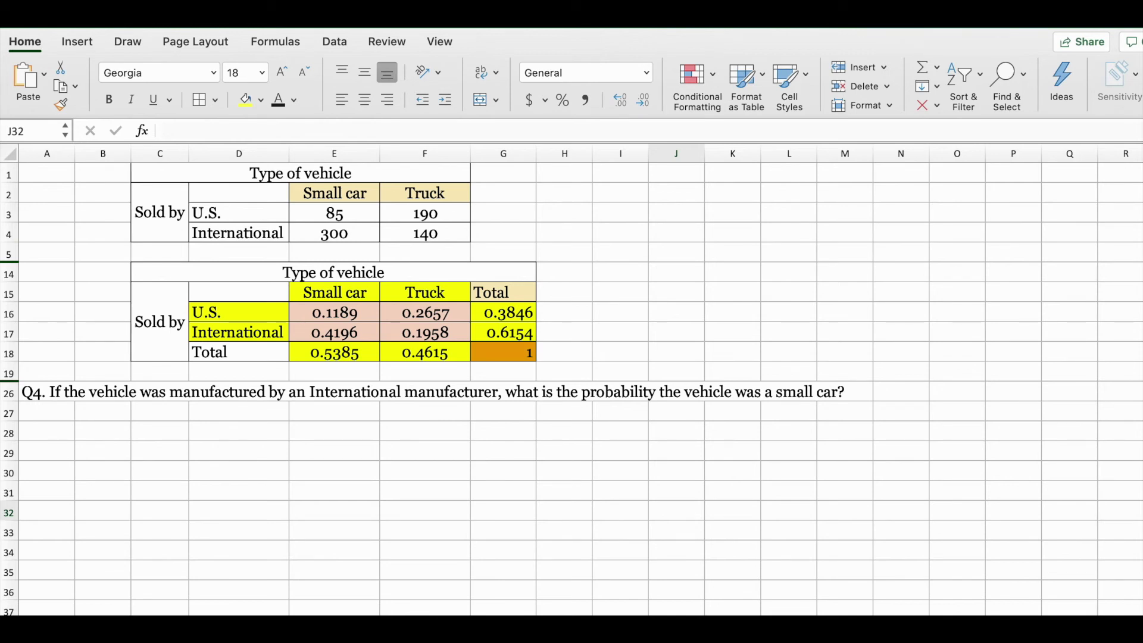
Calculate the probability of a small car given an International manufacturer in D28 with =E17/G17
{"action": "left_click", "coordinate": [269, 427]}
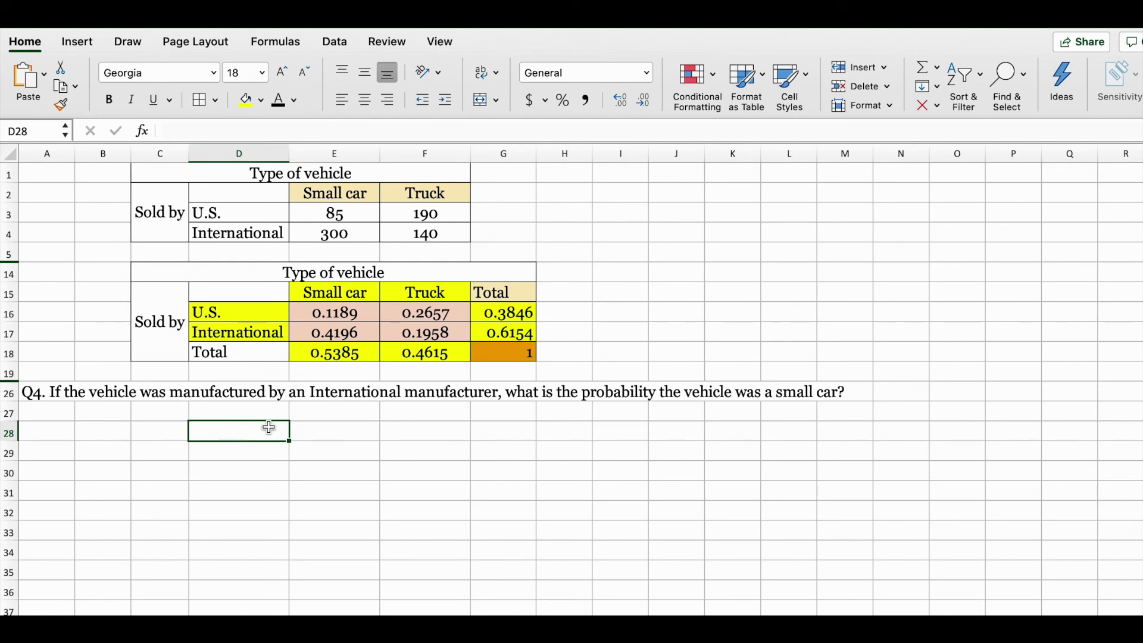
{"action": "left_click", "coordinate": [346, 327]}
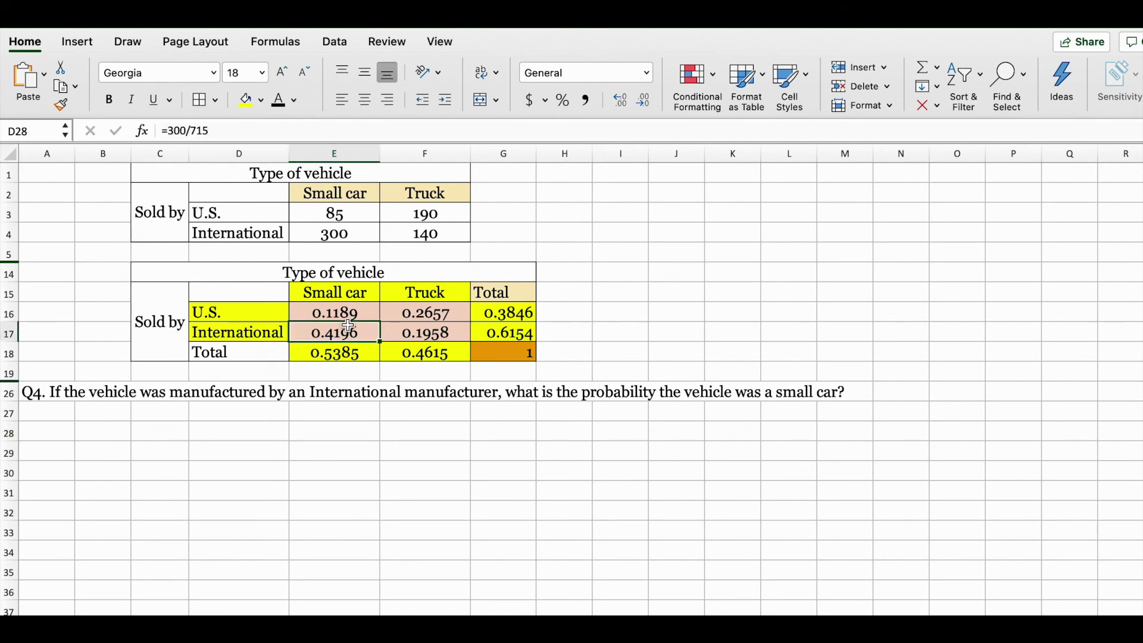
{"action": "left_click", "coordinate": [247, 430]}
{"action": "type", "text": "="}
{"action": "left_click", "coordinate": [338, 332]}
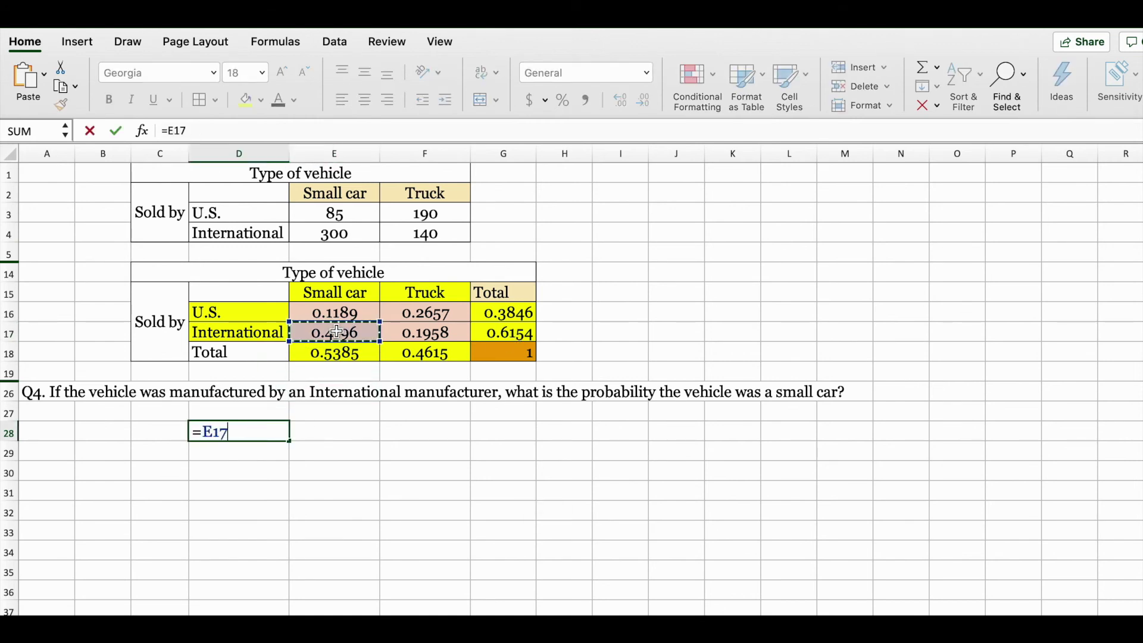
{"action": "type", "text": "/"}
{"action": "left_click", "coordinate": [515, 333]}
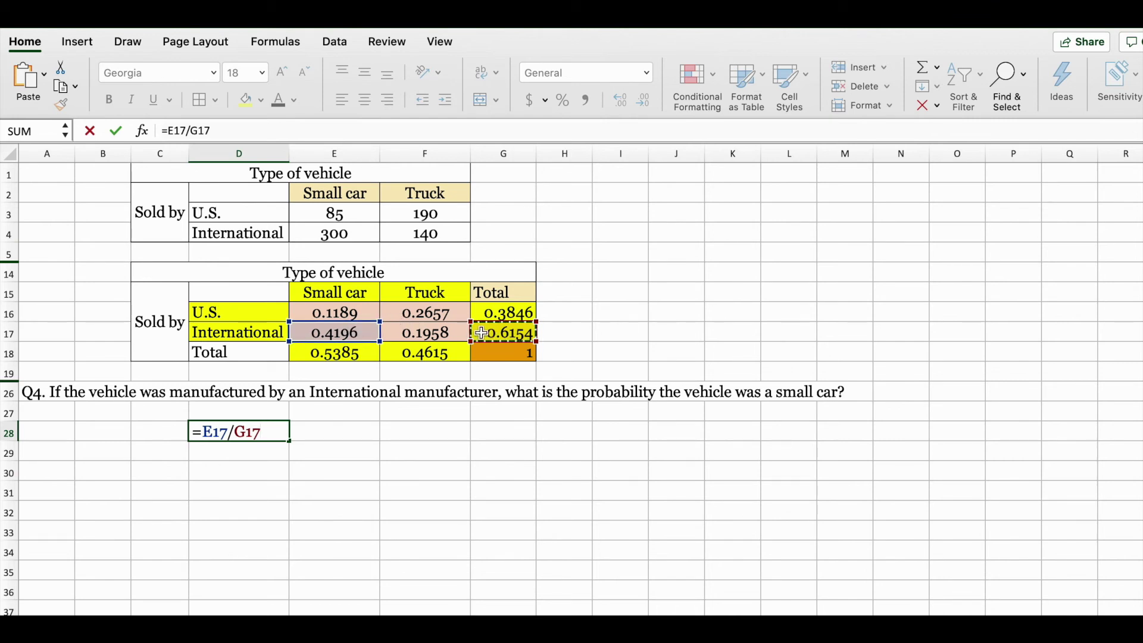
{"action": "key", "text": "Return"}
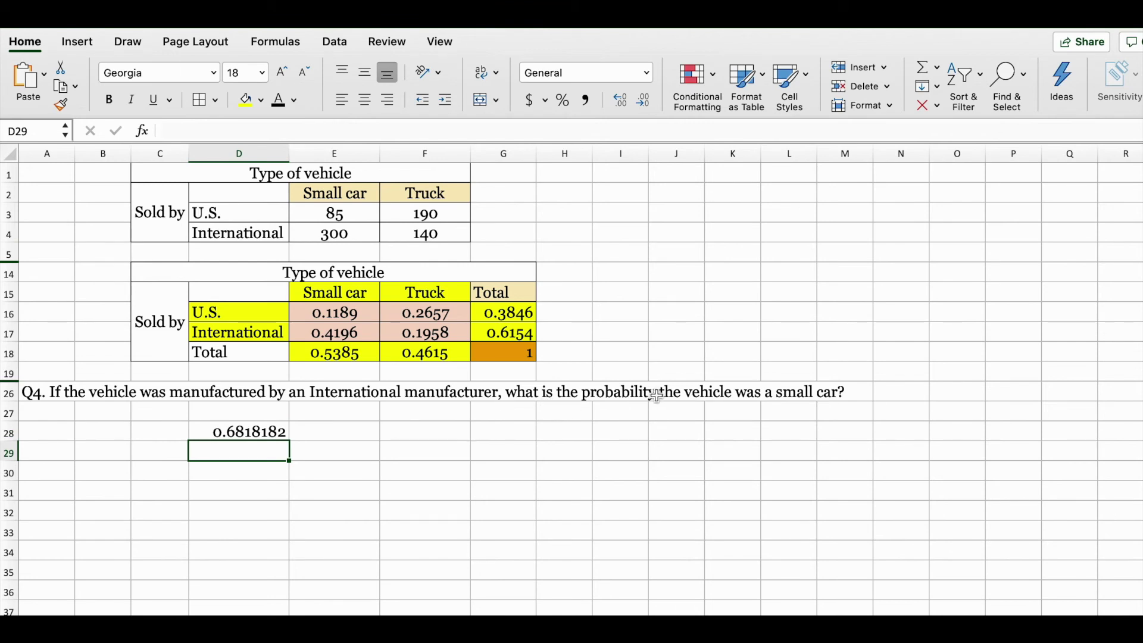
Change the Q4 question in A26 to ask about a "Truck" instead of a small car
{"action": "left_click", "coordinate": [65, 393]}
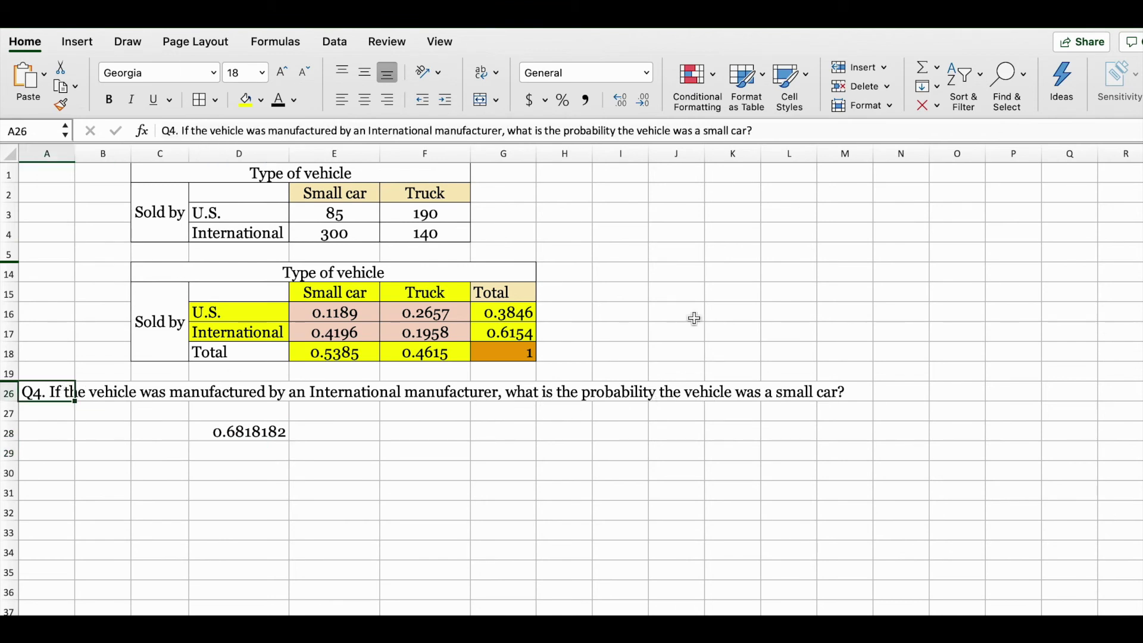
{"action": "left_click", "coordinate": [747, 130]}
{"action": "key", "text": "BackSpace"}
{"action": "key", "text": "BackSpace"}
{"action": "key", "text": "BackSpace"}
{"action": "key", "text": "BackSpace"}
{"action": "key", "text": "BackSpace"}
{"action": "key", "text": "BackSpace"}
{"action": "key", "text": "BackSpace"}
{"action": "key", "text": "BackSpace"}
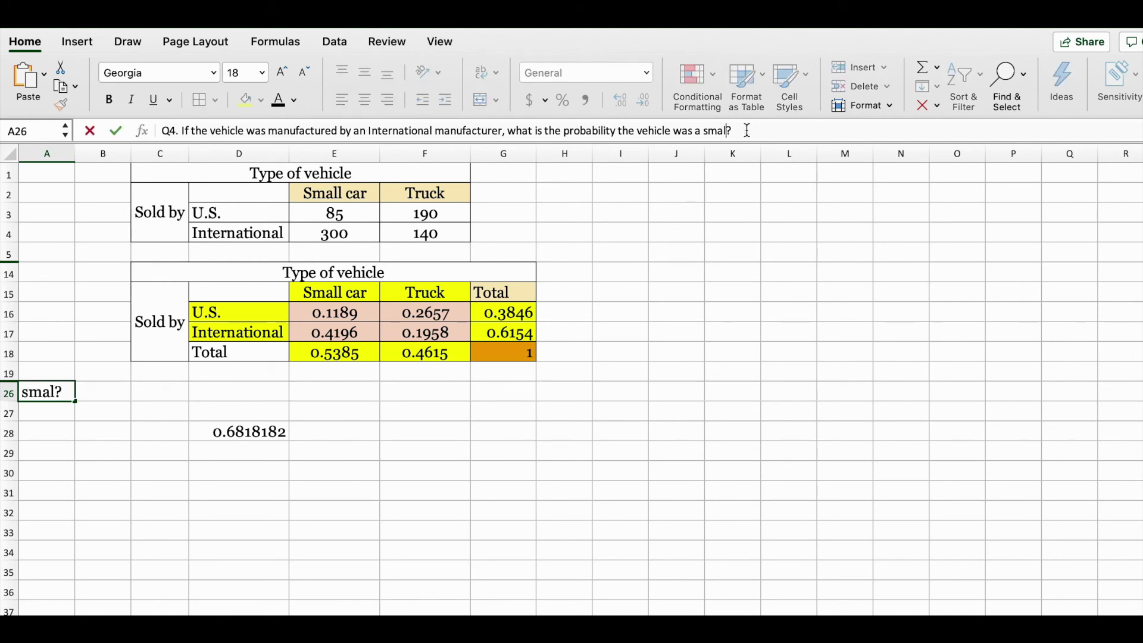
{"action": "key", "text": "BackSpace"}
{"action": "type", "text": "Truck"}
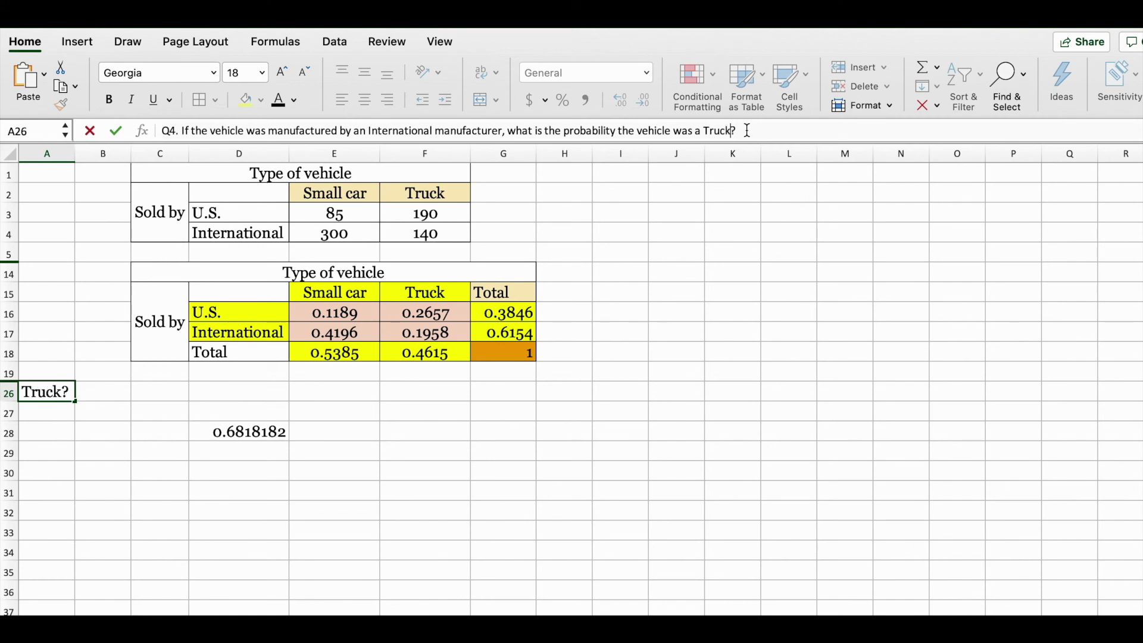
{"action": "left_click", "coordinate": [595, 344]}
Calculate the probability of a truck given an International manufacturer in D29 with =F17/G17
{"action": "left_click", "coordinate": [287, 505]}
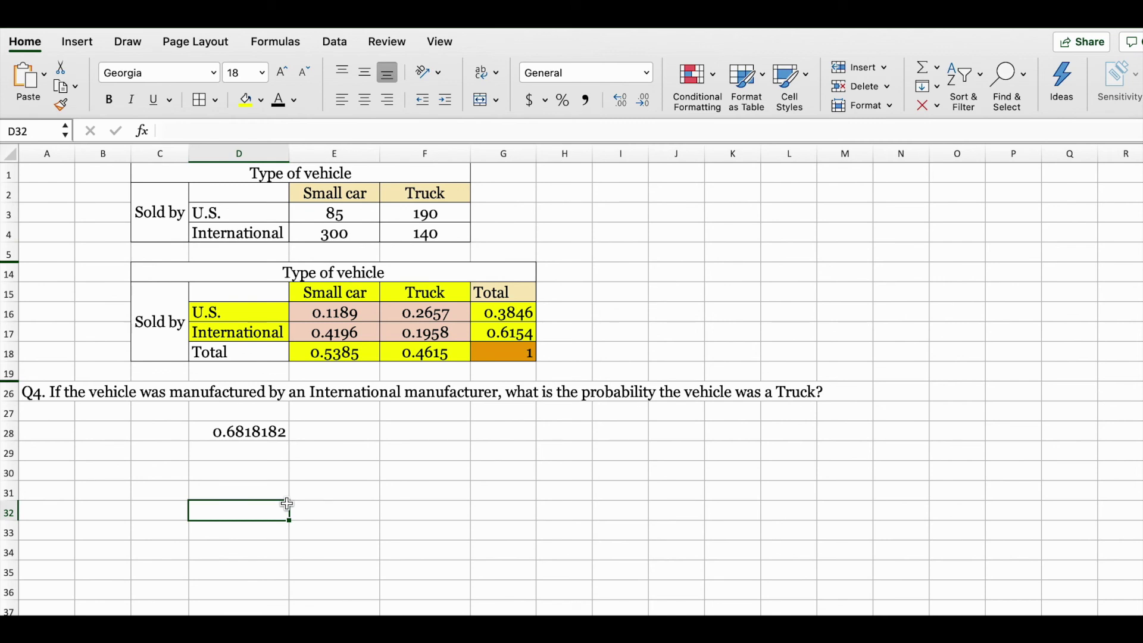
{"action": "left_click", "coordinate": [257, 446]}
{"action": "type", "text": "="}
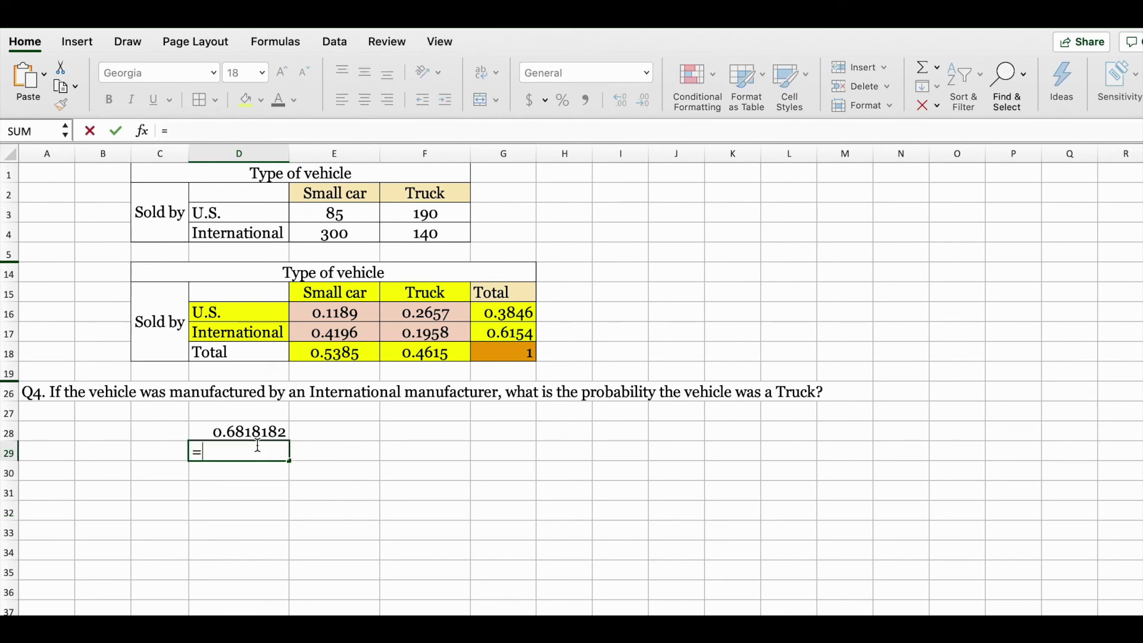
{"action": "left_click", "coordinate": [447, 335]}
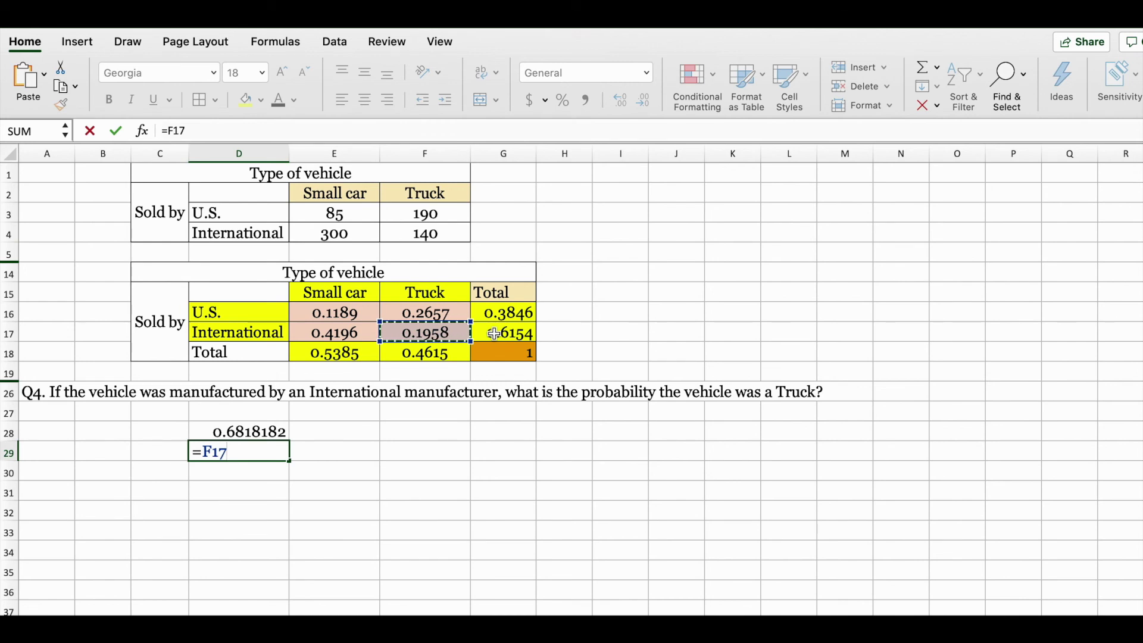
{"action": "type", "text": "/"}
{"action": "left_click", "coordinate": [509, 332]}
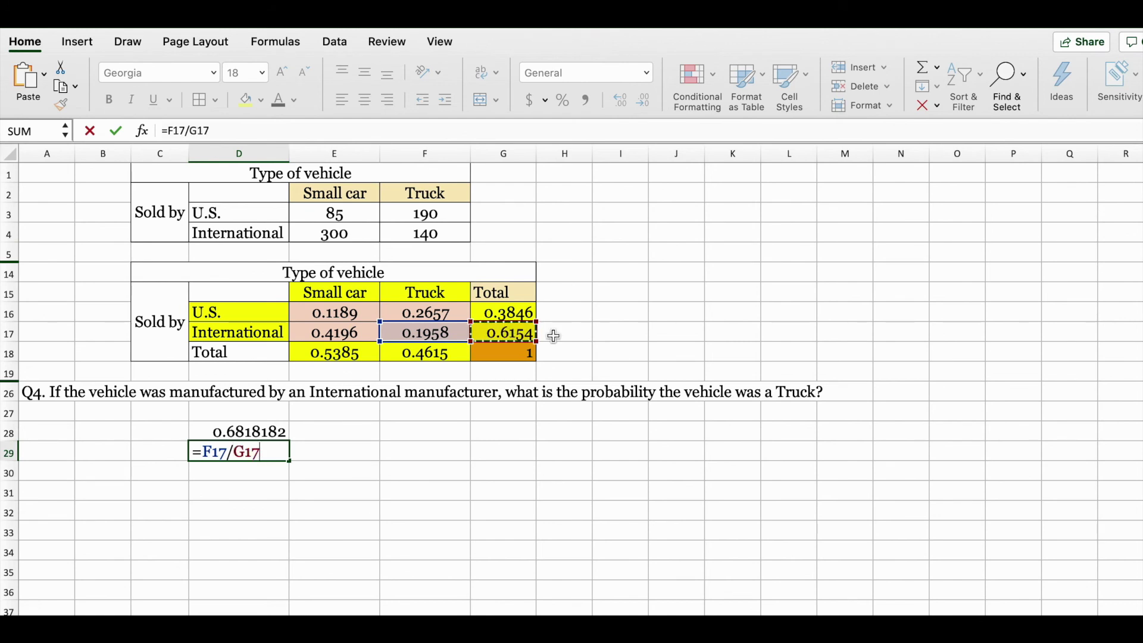
{"action": "key", "text": "Return"}
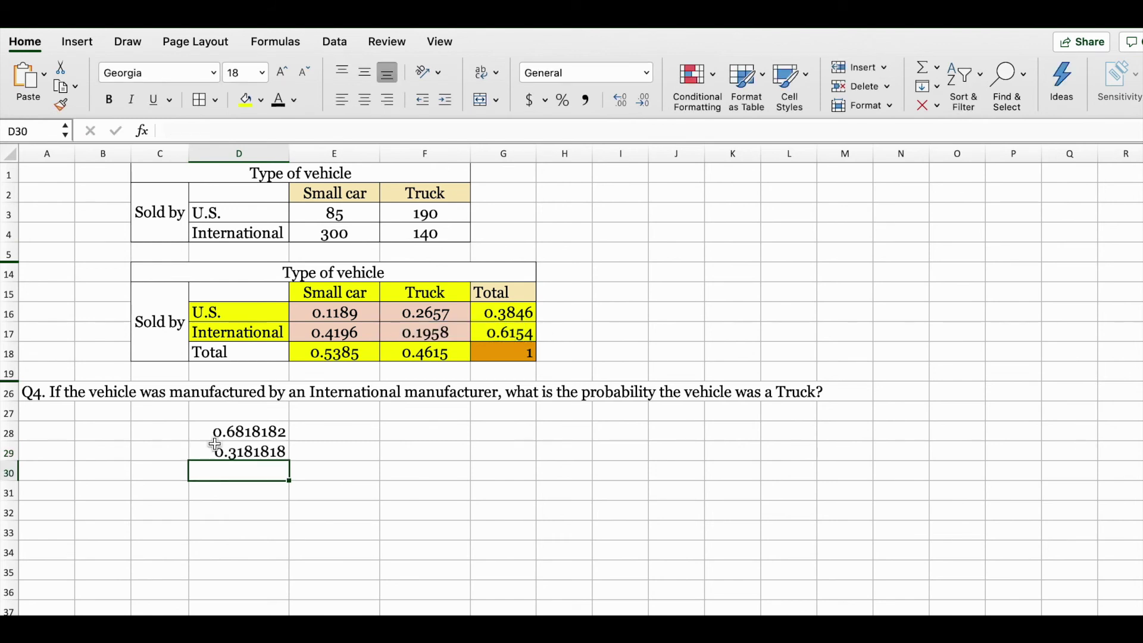
Show the conditional probabilities in D28:D29 with four decimal places and fill both cells with yellow
{"action": "left_click_drag", "start_coordinate": [245, 431], "coordinate": [245, 452]}
{"action": "left_click", "coordinate": [641, 107]}
{"action": "left_click", "coordinate": [641, 108]}
{"action": "left_click", "coordinate": [641, 107]}
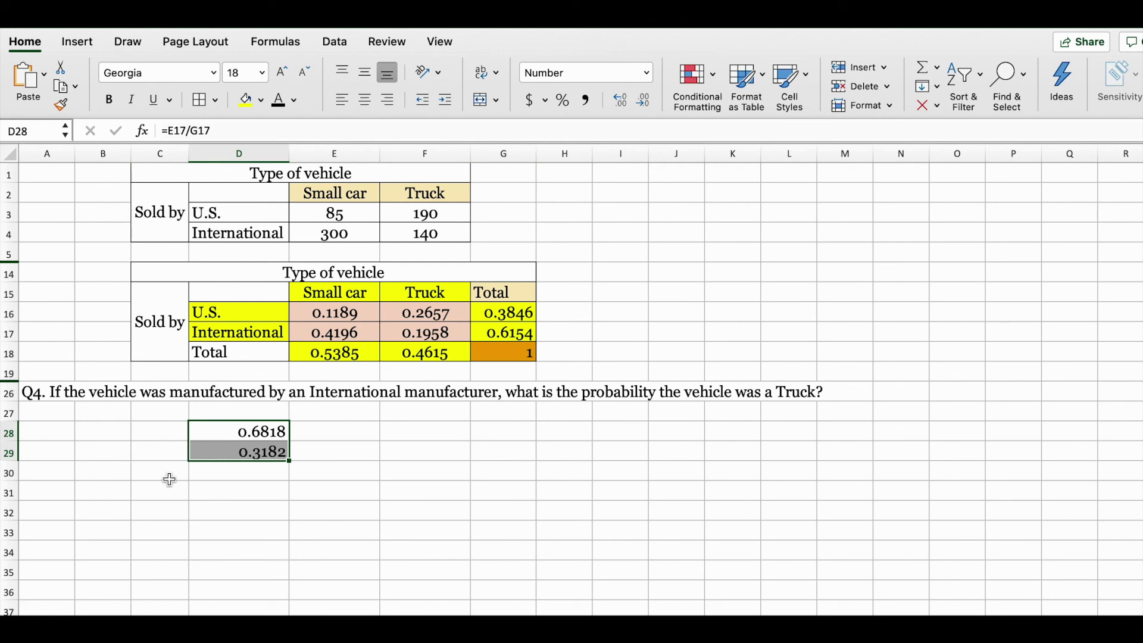
{"action": "left_click", "coordinate": [245, 99]}
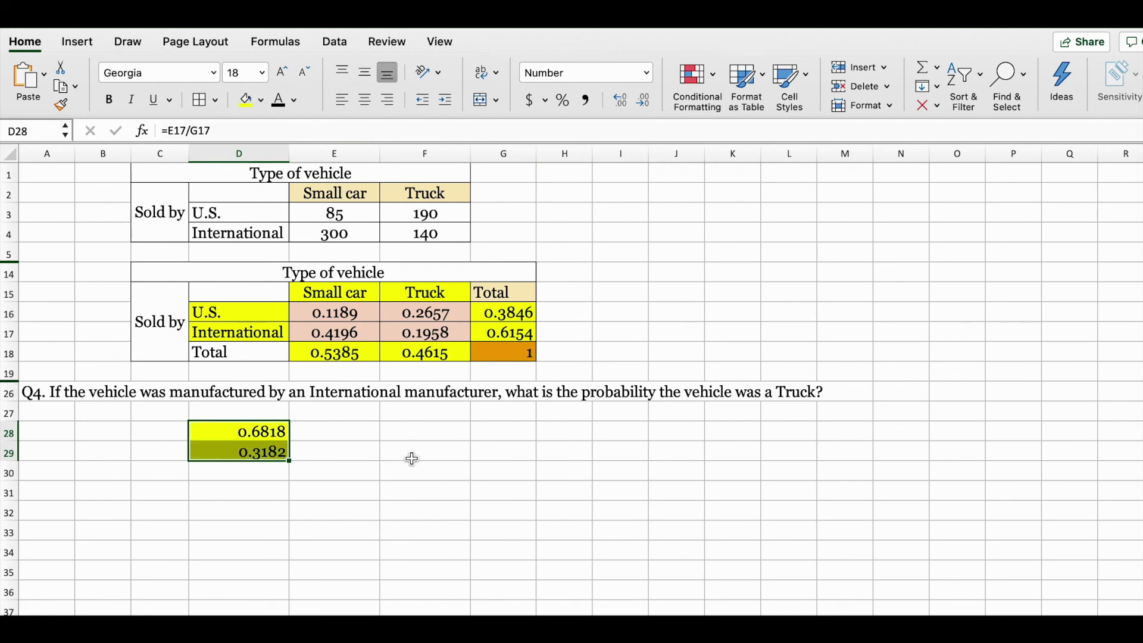
{"action": "left_click", "coordinate": [412, 459]}
{"action": "left_click", "coordinate": [248, 457]}
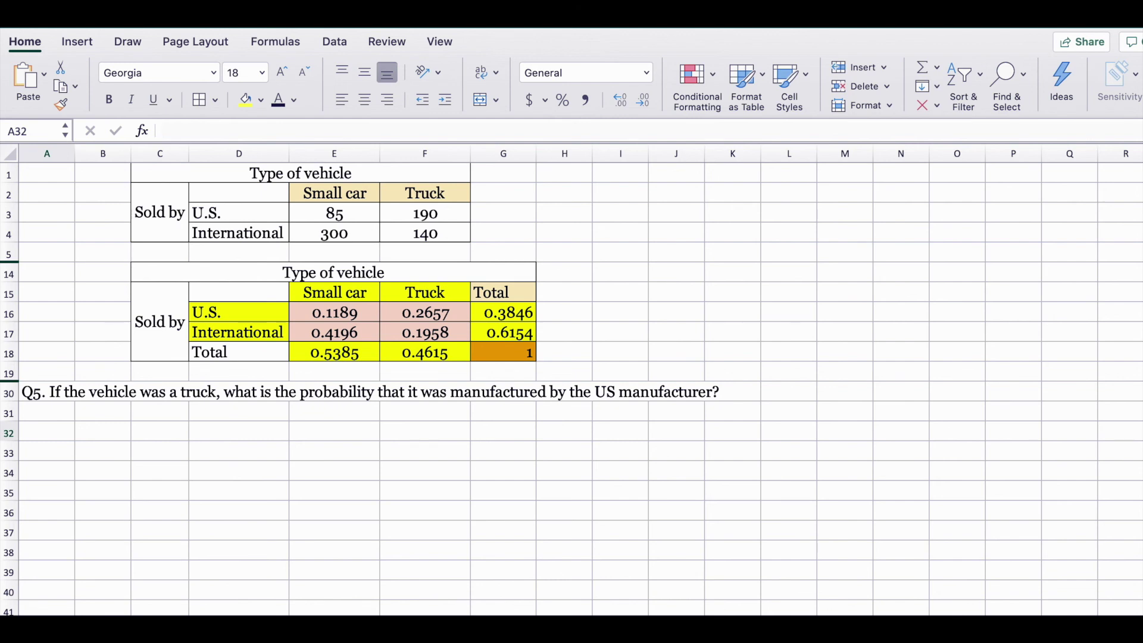
Calculate the probability of a U.S. manufacturer given a truck in D32 with =F16/F18
{"action": "double_click", "coordinate": [256, 429]}
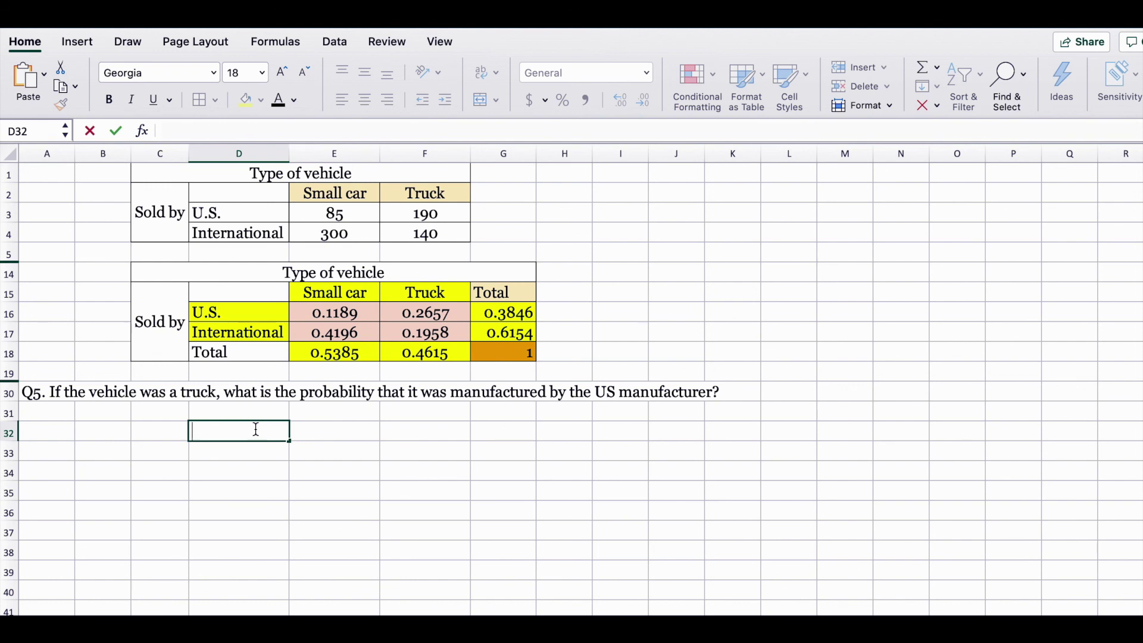
{"action": "type", "text": "="}
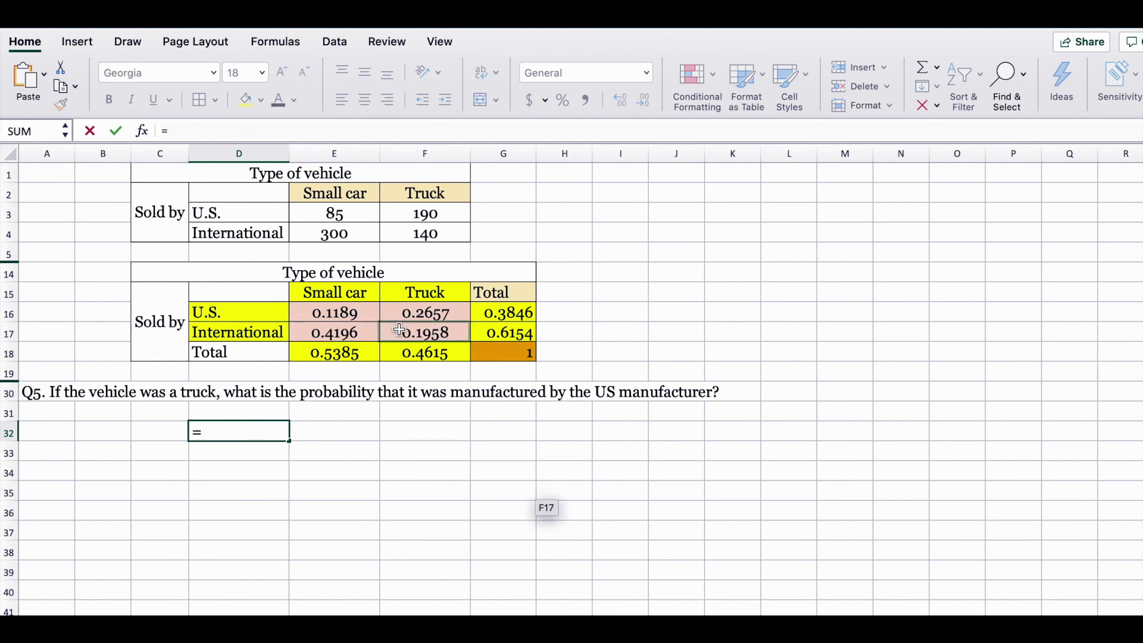
{"action": "left_click", "coordinate": [428, 312]}
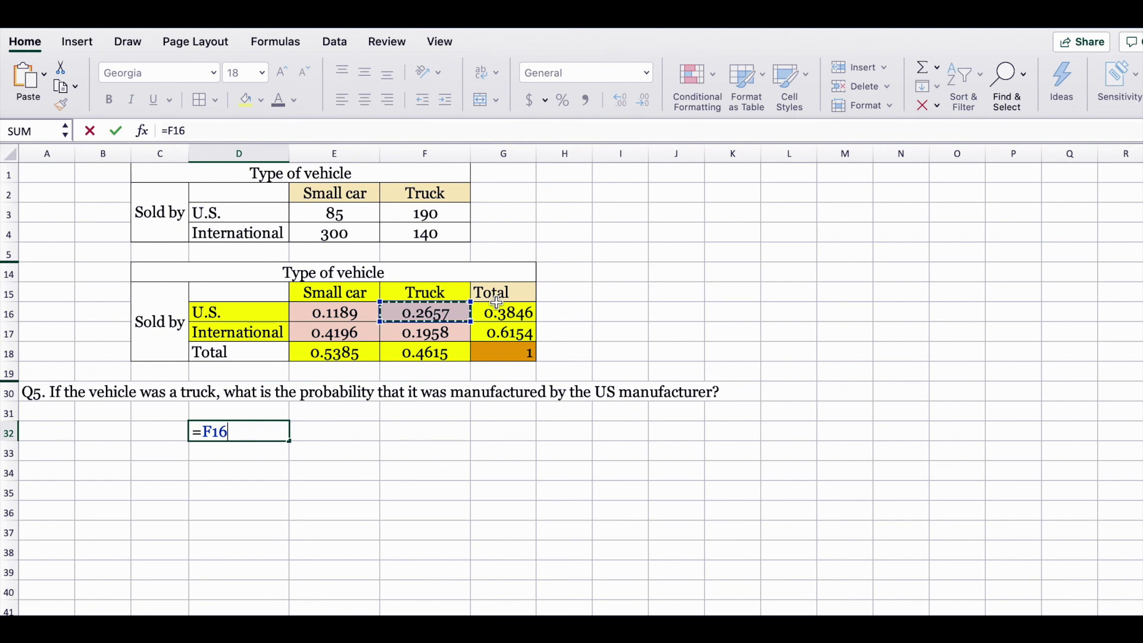
{"action": "type", "text": "/"}
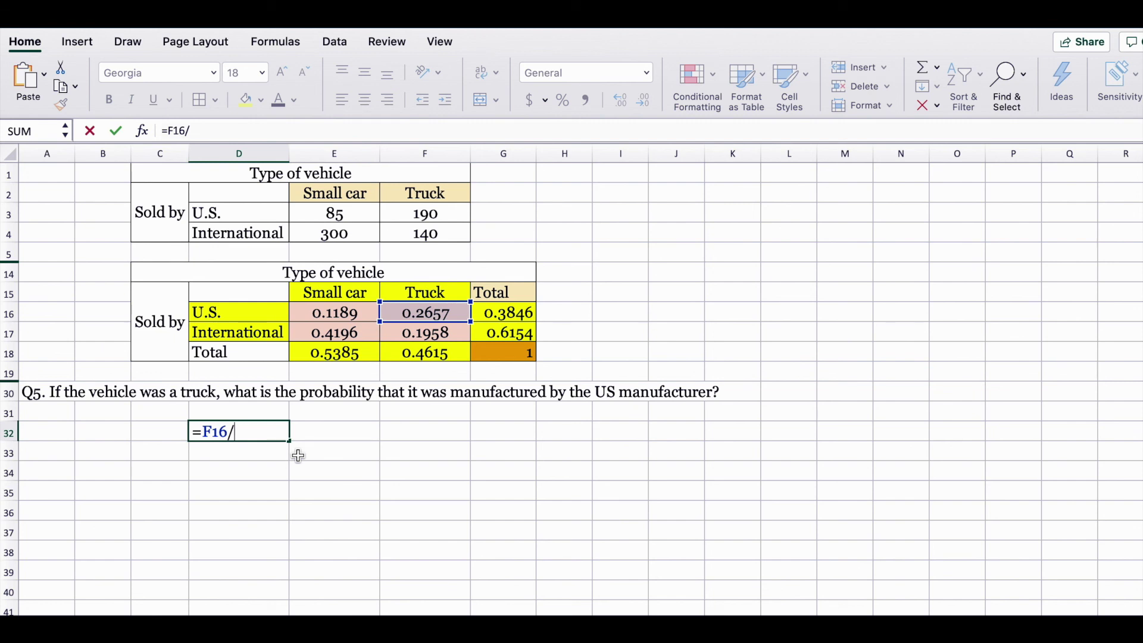
{"action": "left_click", "coordinate": [422, 352]}
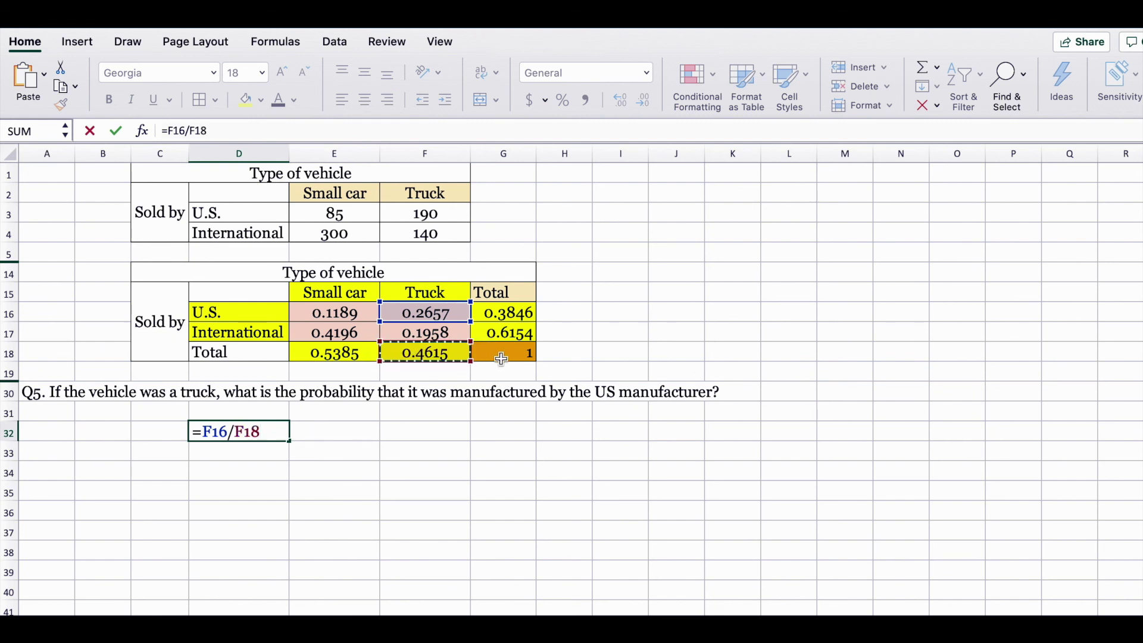
{"action": "key", "text": "Return"}
Show the Q5 answer in D32 with four decimal places and fill the cell with yellow
{"action": "left_click", "coordinate": [236, 435]}
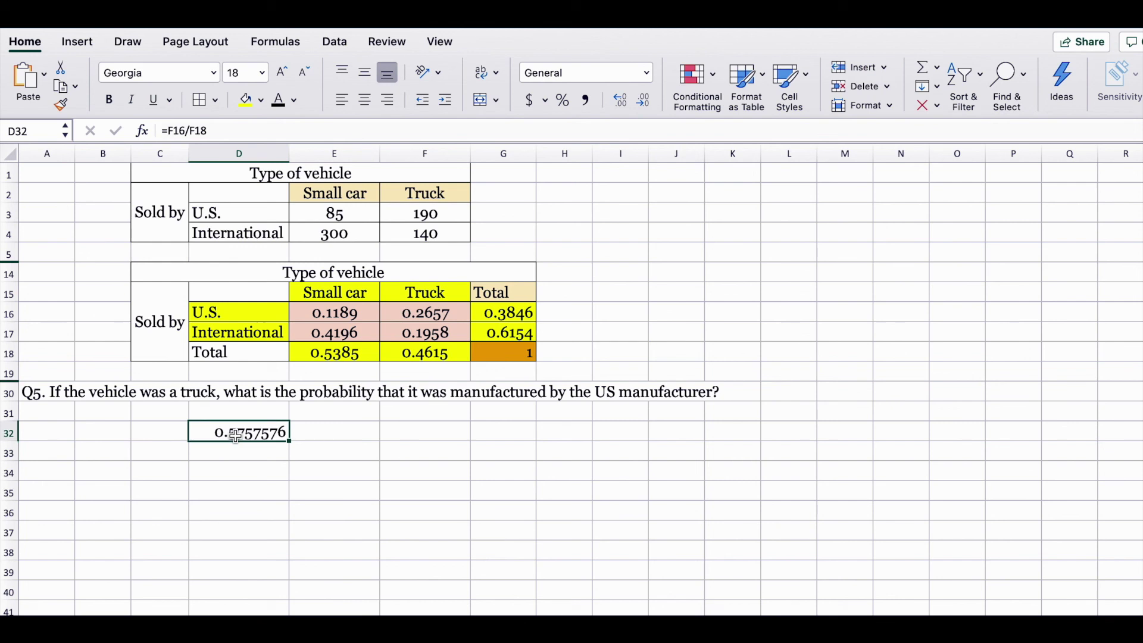
{"action": "left_click", "coordinate": [637, 102]}
{"action": "left_click", "coordinate": [637, 102]}
{"action": "left_click", "coordinate": [637, 102]}
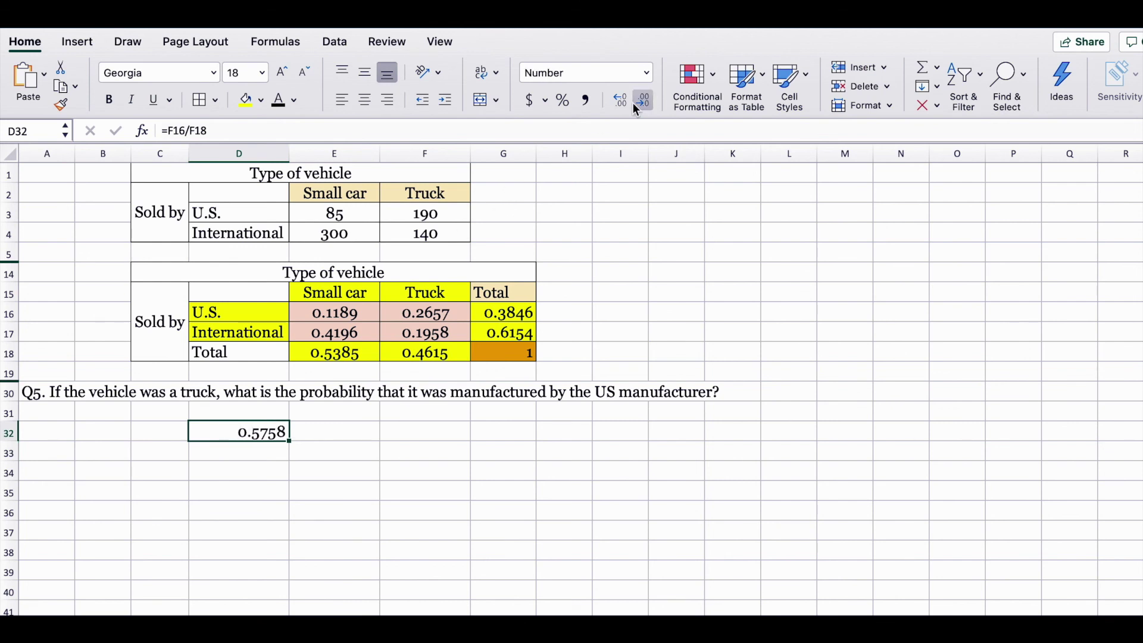
{"action": "left_click", "coordinate": [245, 100]}
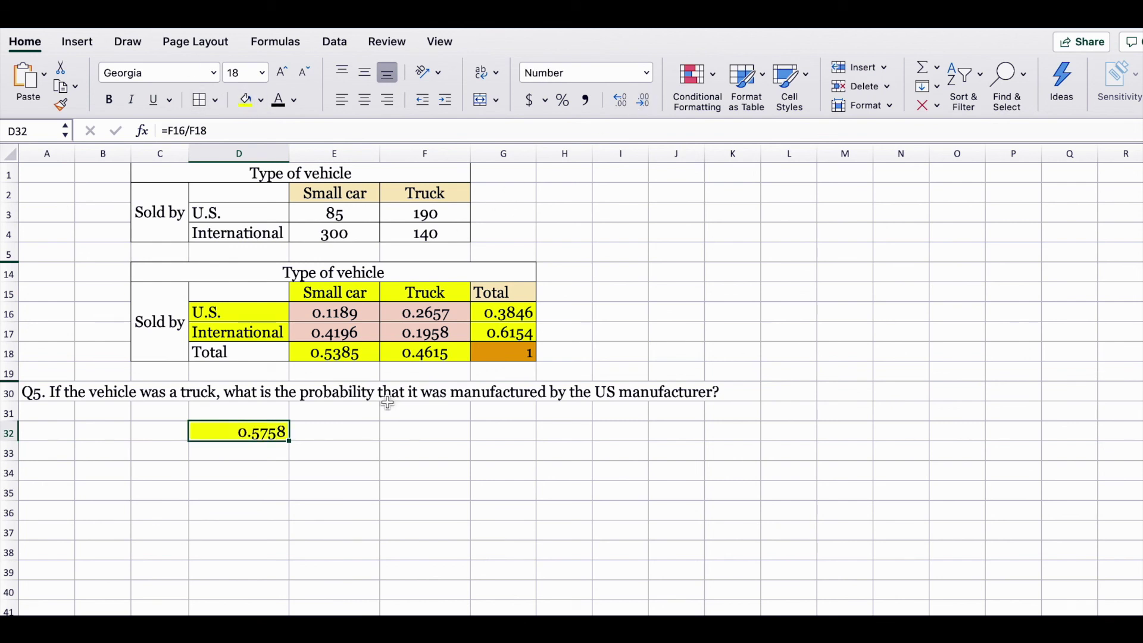
{"action": "left_click", "coordinate": [378, 468]}
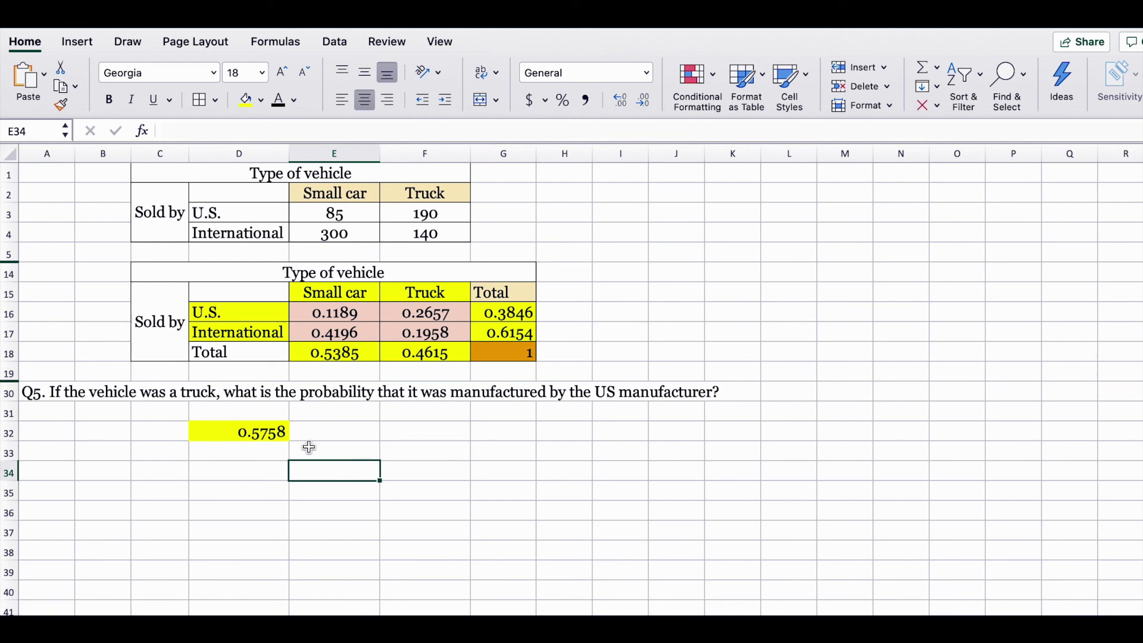
{"action": "left_click", "coordinate": [280, 436]}
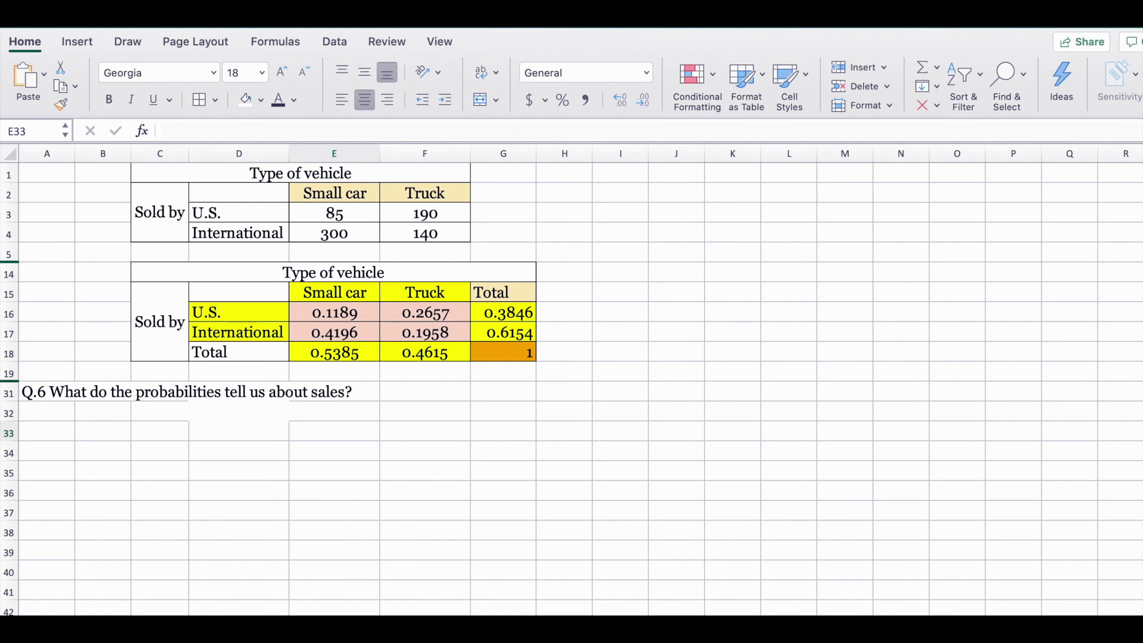
Examine the marginal probabilities of U.S. and International sales in G16:G17 to answer Q.6
{"action": "left_click_drag", "start_coordinate": [220, 312], "coordinate": [493, 348]}
{"action": "left_click", "coordinate": [598, 329]}
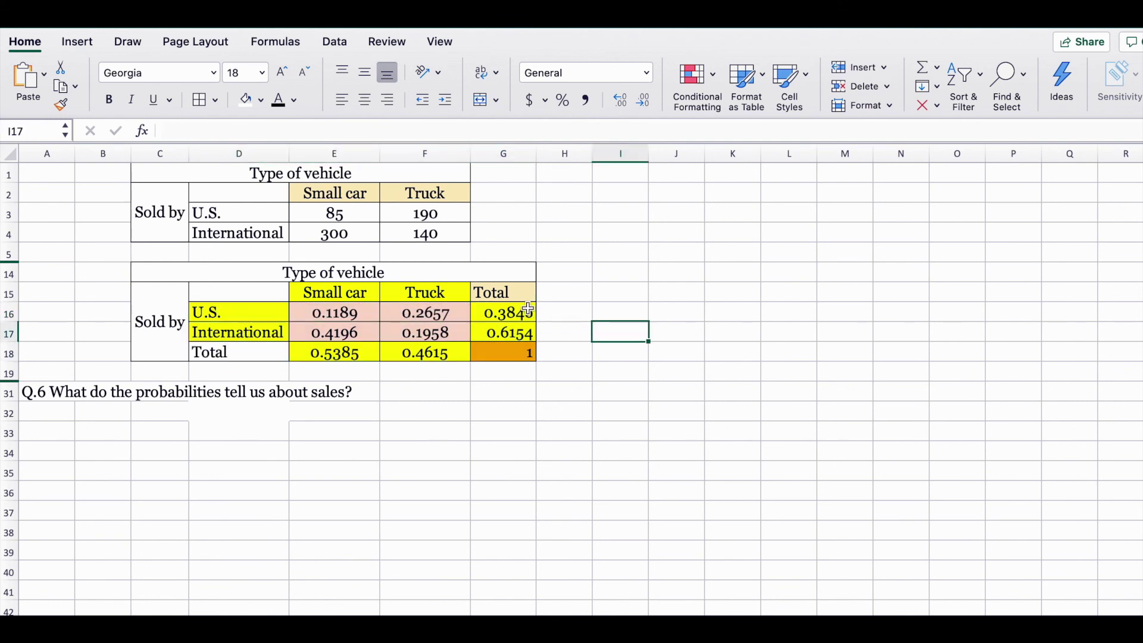
{"action": "left_click", "coordinate": [238, 313]}
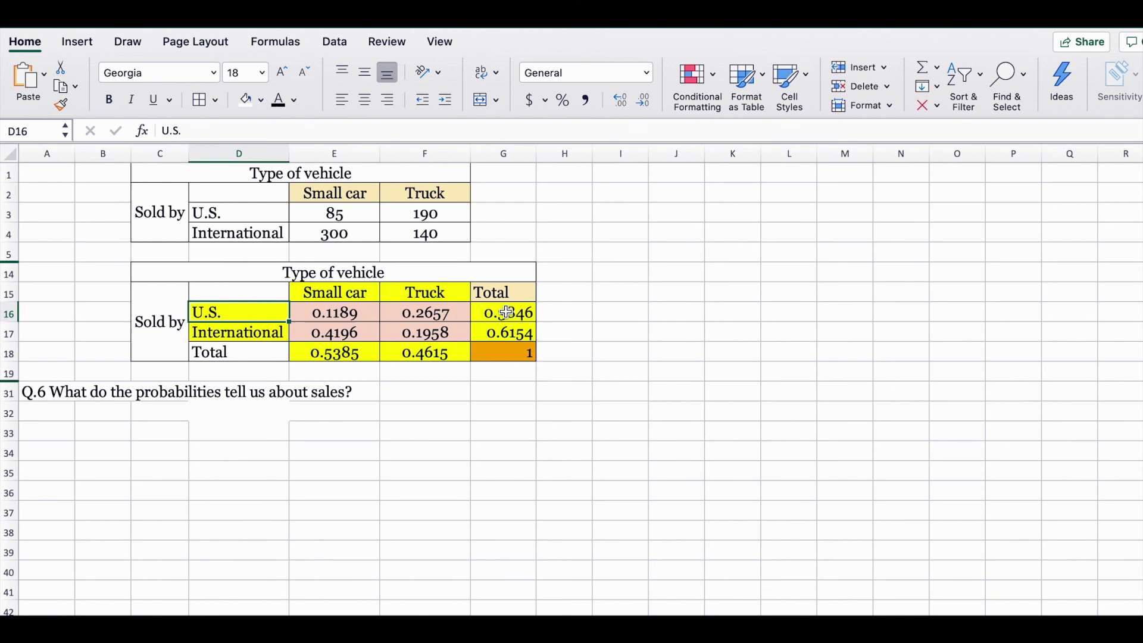
{"action": "left_click_drag", "start_coordinate": [503, 312], "coordinate": [505, 332]}
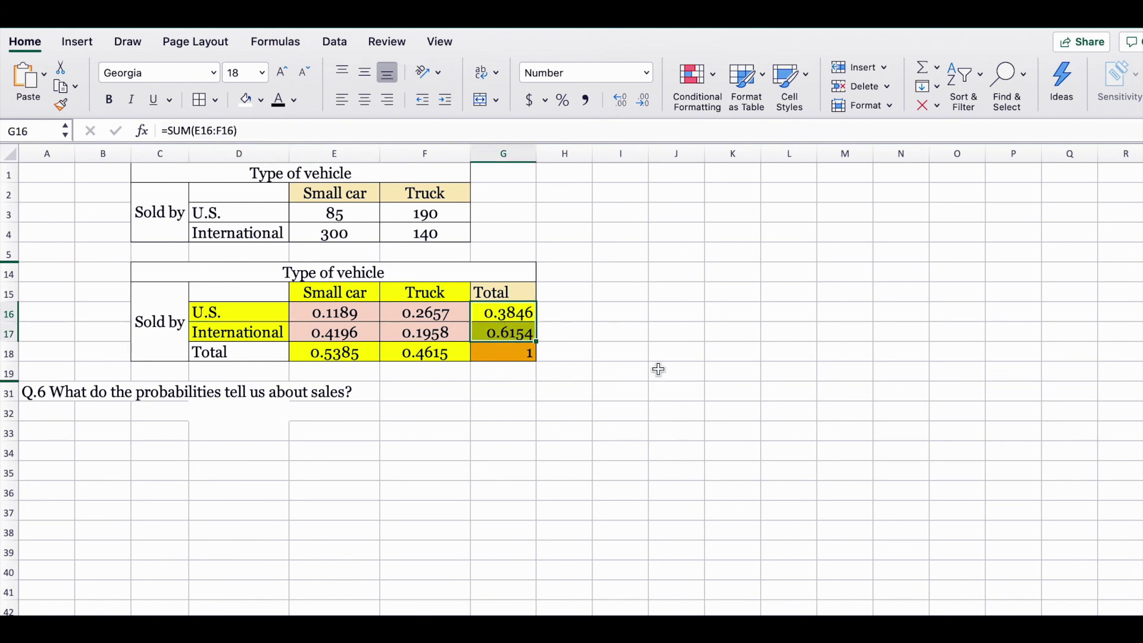
{"action": "left_click", "coordinate": [499, 332]}
{"action": "left_click_drag", "start_coordinate": [267, 331], "coordinate": [493, 332]}
{"action": "left_click", "coordinate": [573, 334]}
{"action": "left_click", "coordinate": [502, 334]}
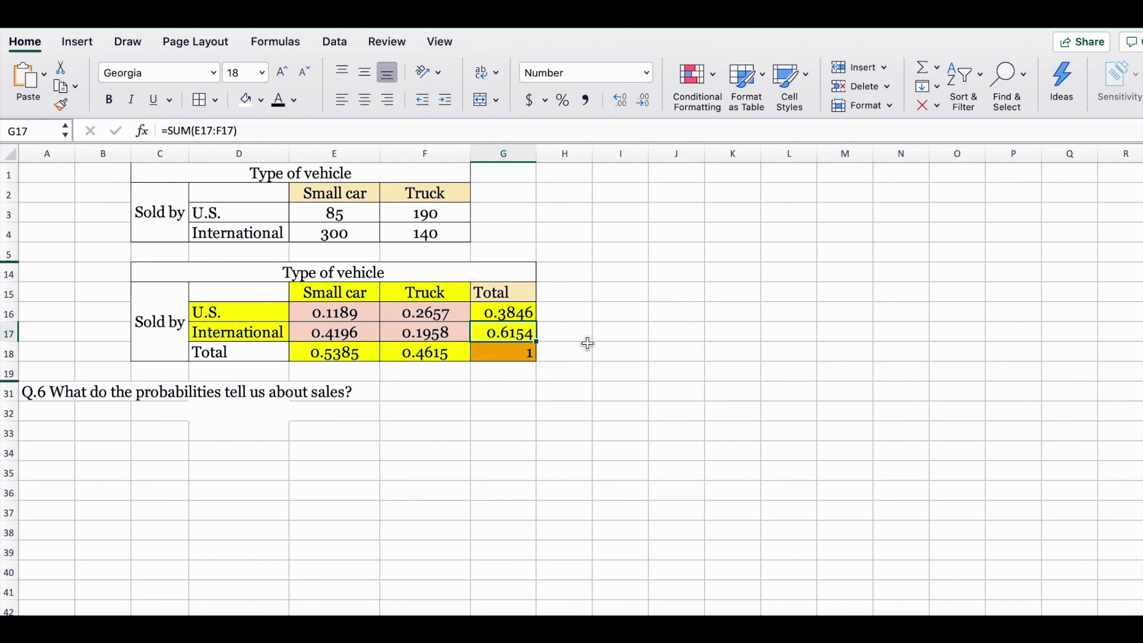
Examine the joint probabilities in E16:F17, comparing U.S. trucks in F16 and International small cars in E17 with the manufacturer totals
{"action": "left_click_drag", "start_coordinate": [336, 312], "coordinate": [399, 330]}
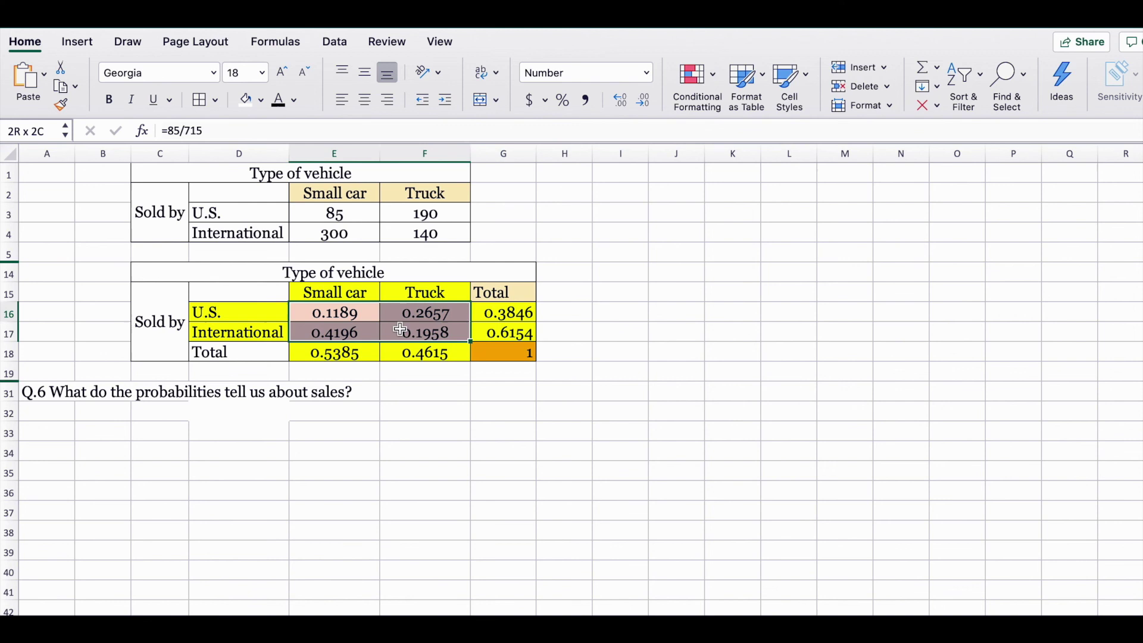
{"action": "left_click", "coordinate": [707, 289]}
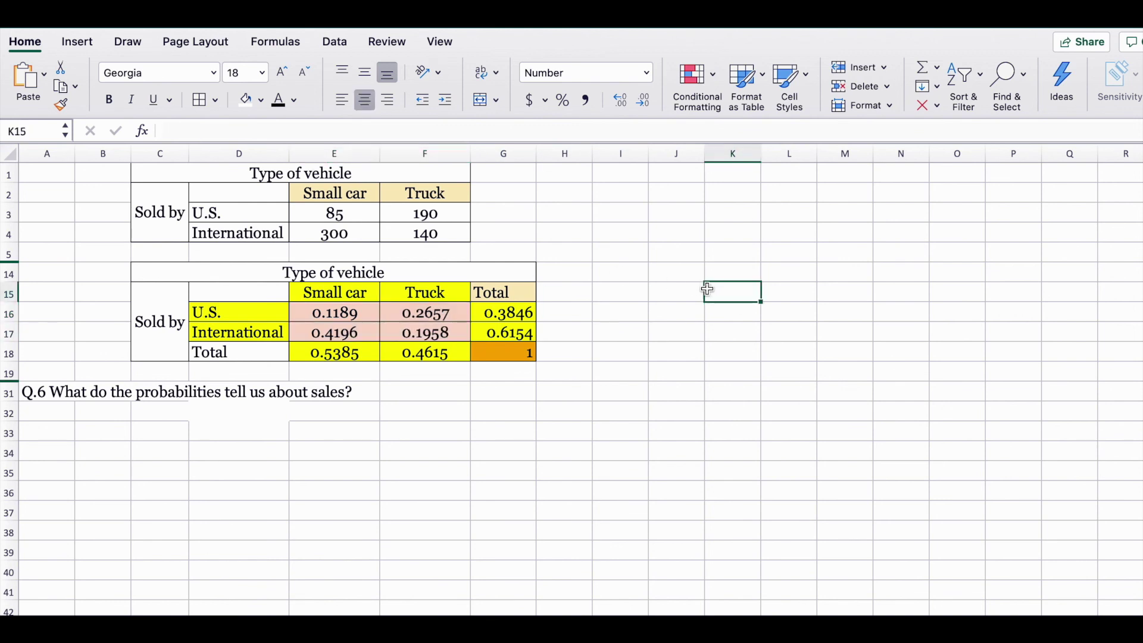
{"action": "left_click", "coordinate": [438, 316]}
{"action": "left_click_drag", "start_coordinate": [425, 290], "coordinate": [424, 328]}
{"action": "left_click", "coordinate": [424, 315]}
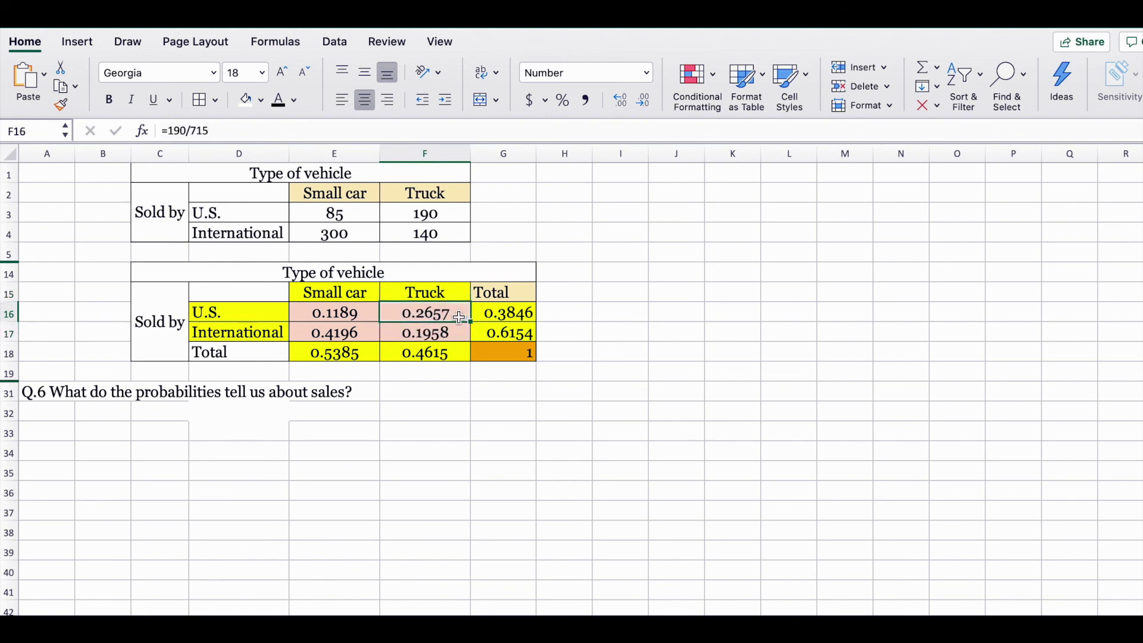
{"action": "left_click", "coordinate": [342, 335]}
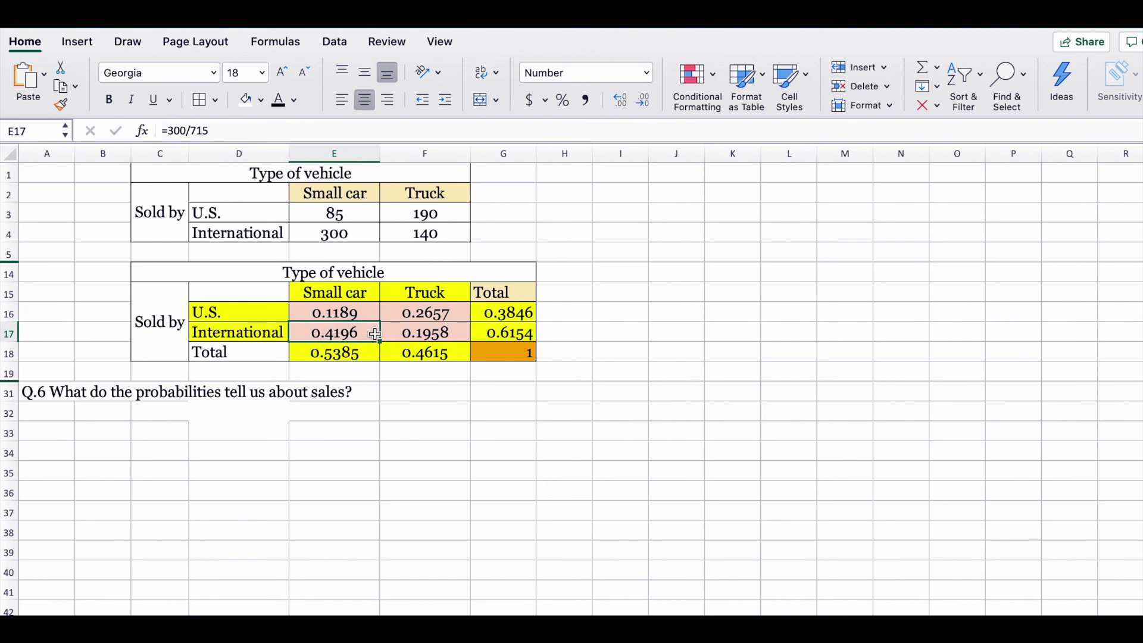
{"action": "left_click_drag", "start_coordinate": [506, 314], "coordinate": [511, 329]}
{"action": "left_click", "coordinate": [584, 357]}
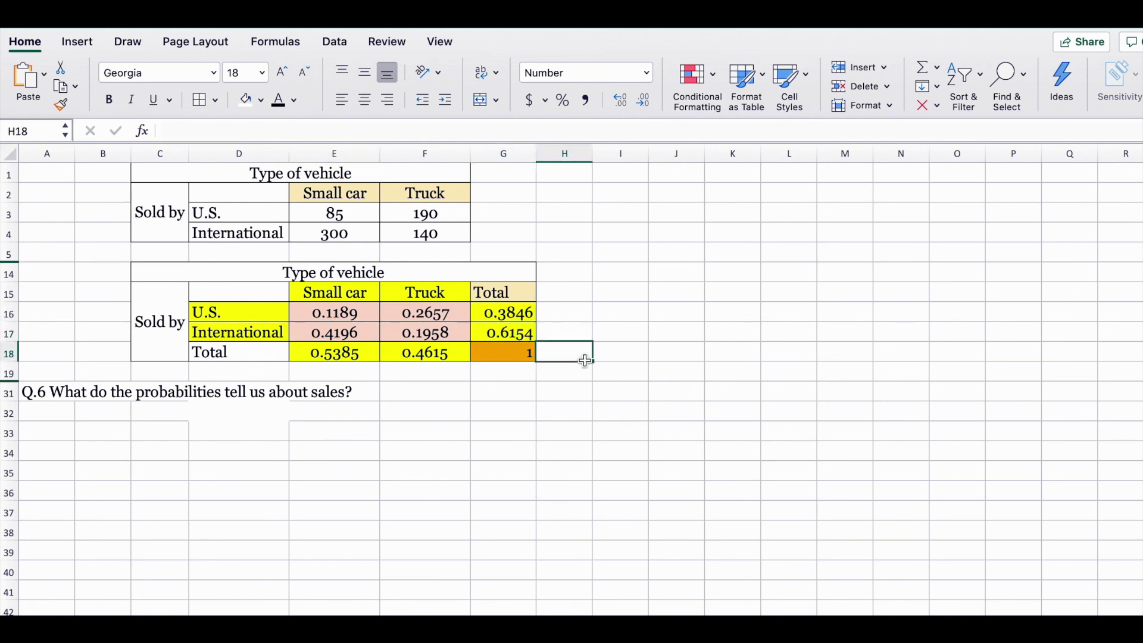